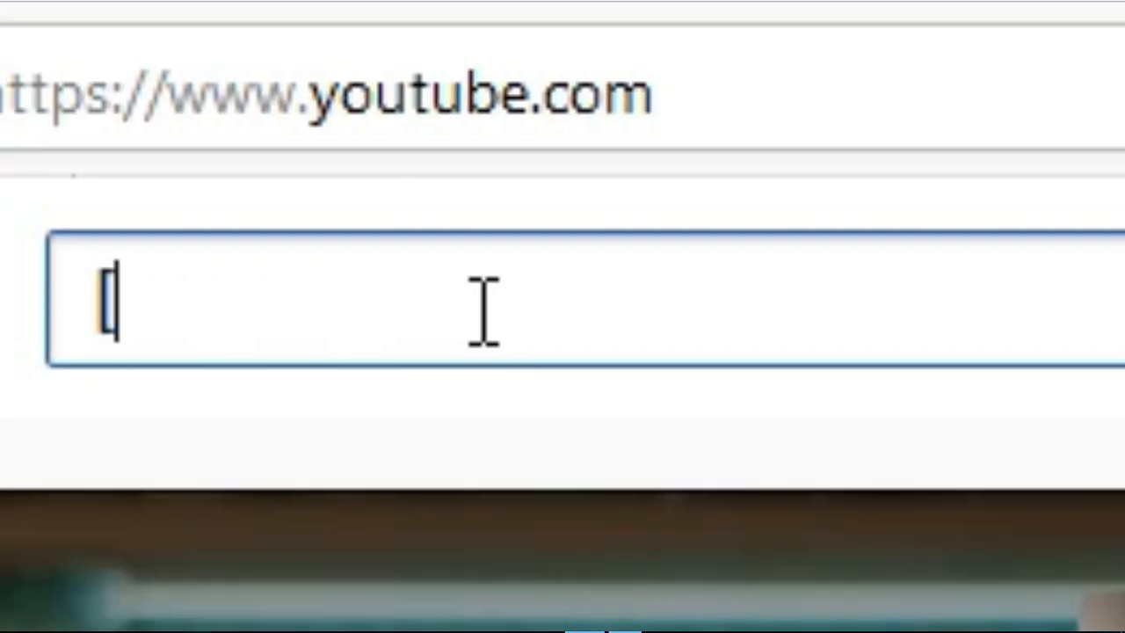
Search YouTube for 'j2]project18' and open the [J2] Project18 channel from the results
text(j2)
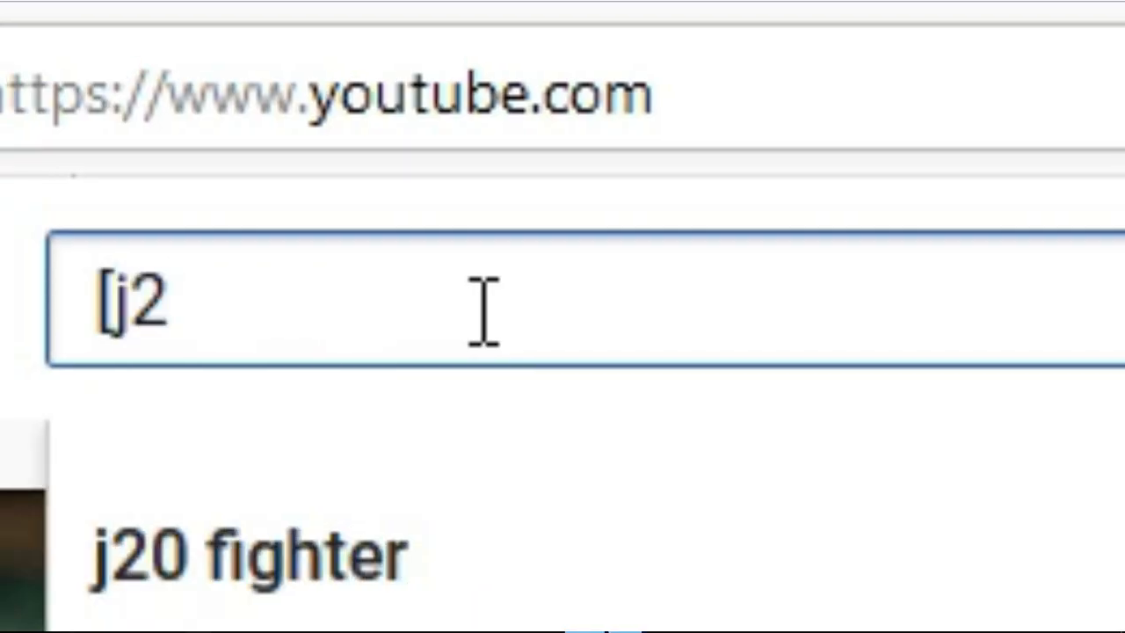
text(]p)
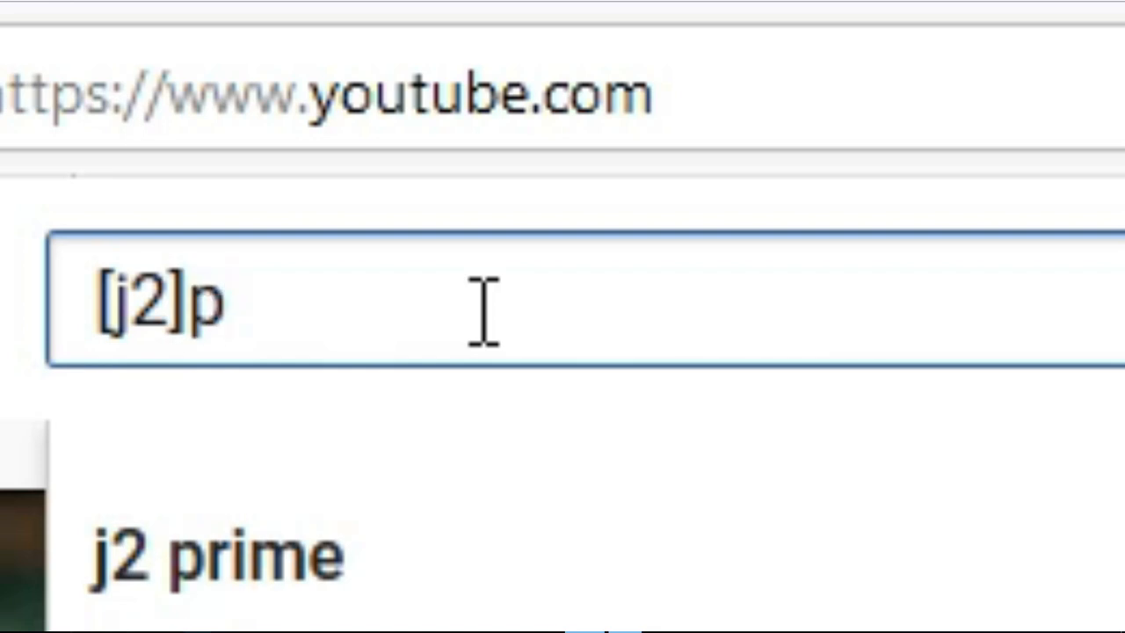
text(roject)
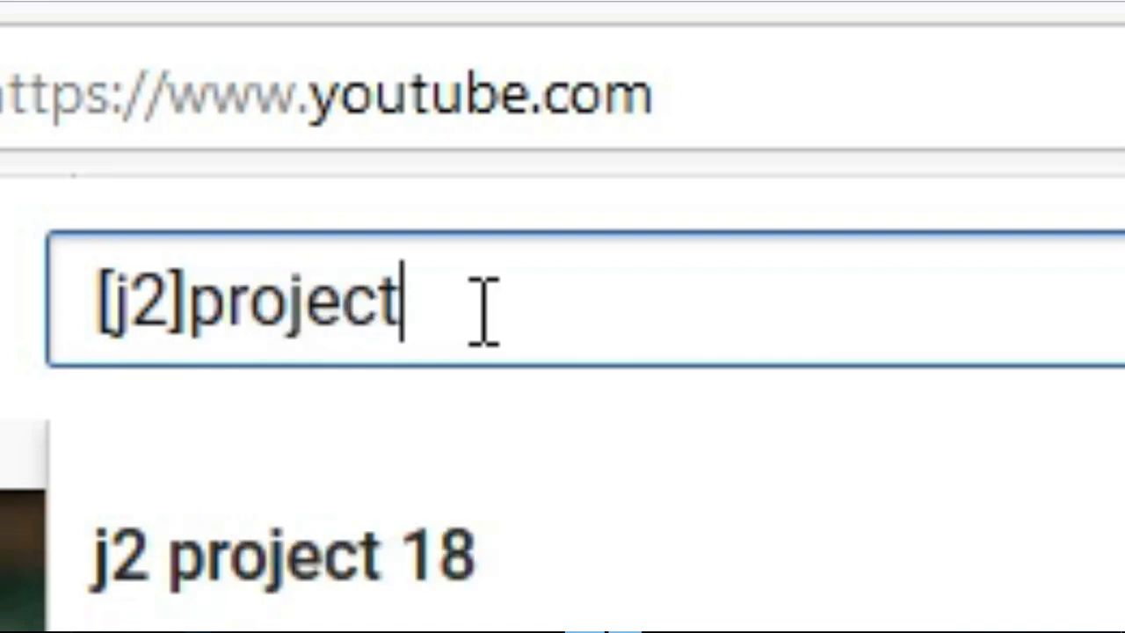
text(18)
key(Return)
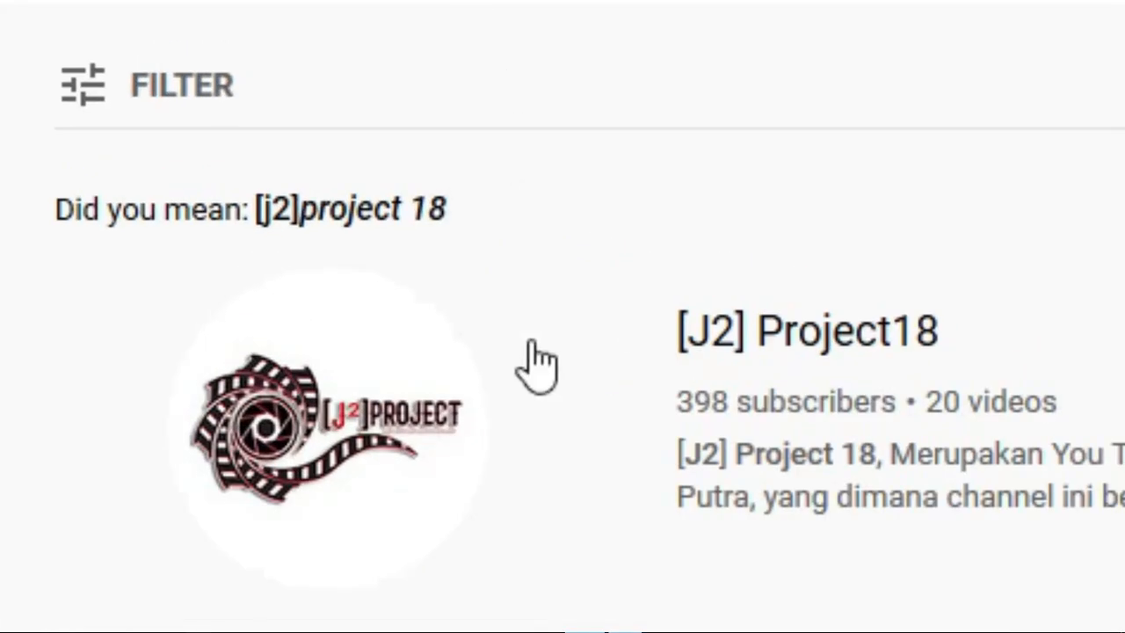
click(470, 449)
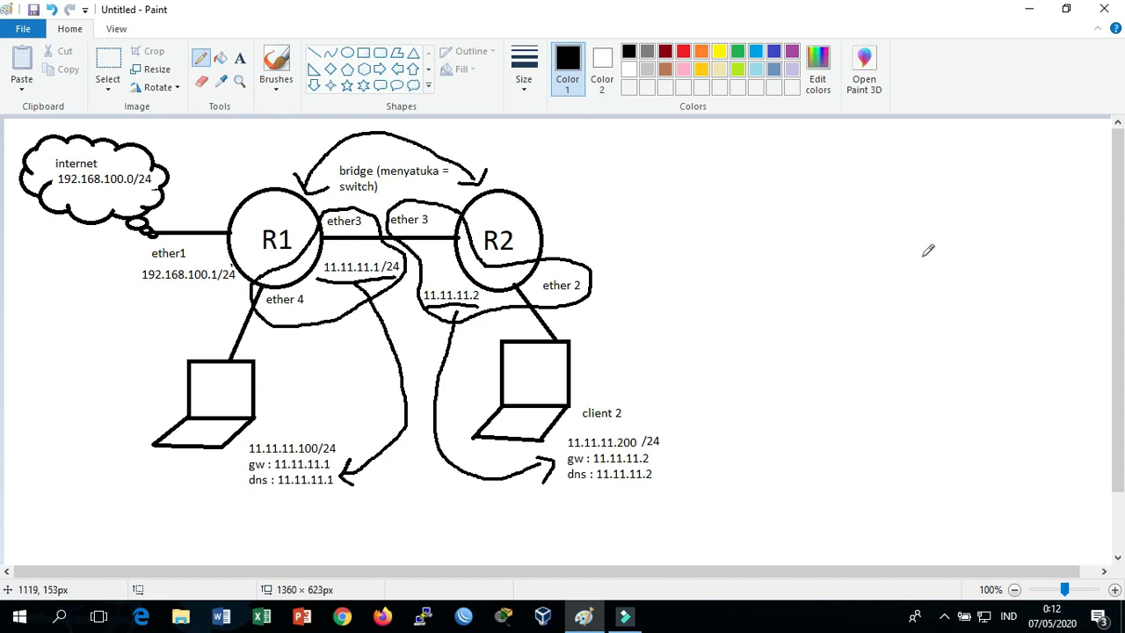
Connect WinBox to the hAP lite neighbour router at 11.11.11.1 by its MAC address
click(1030, 8)
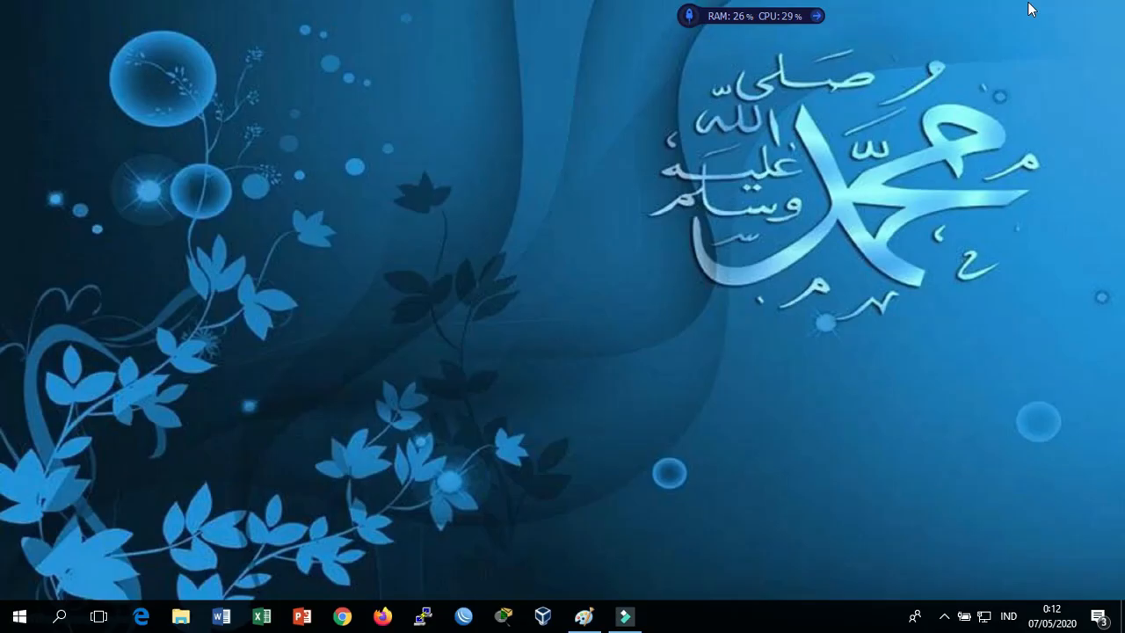
click(463, 616)
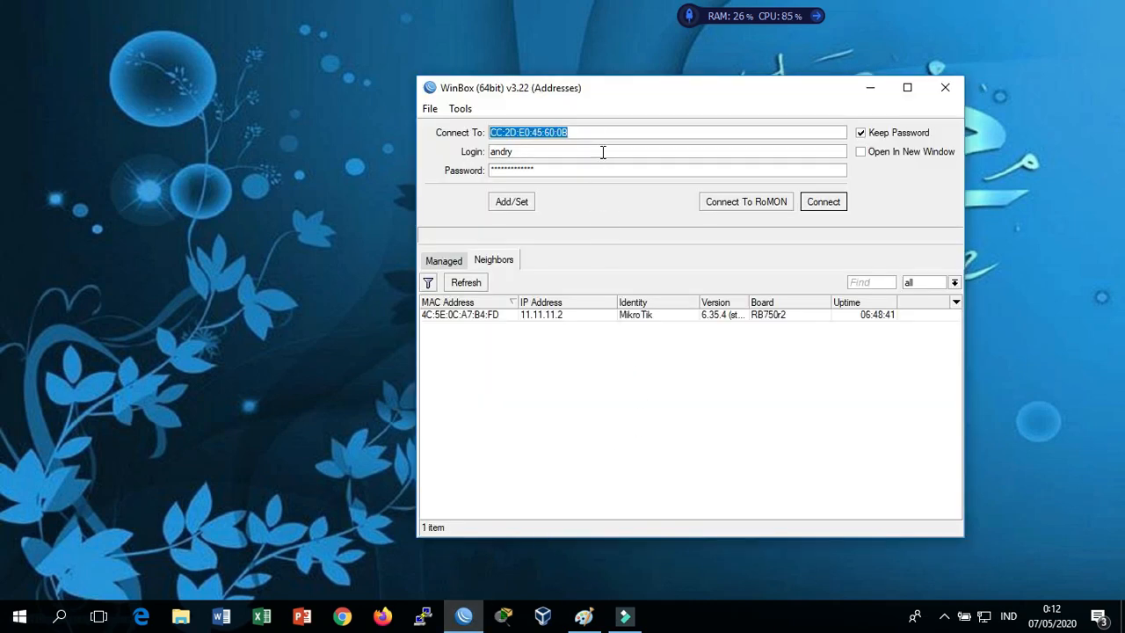
drag(578, 89, 365, 51)
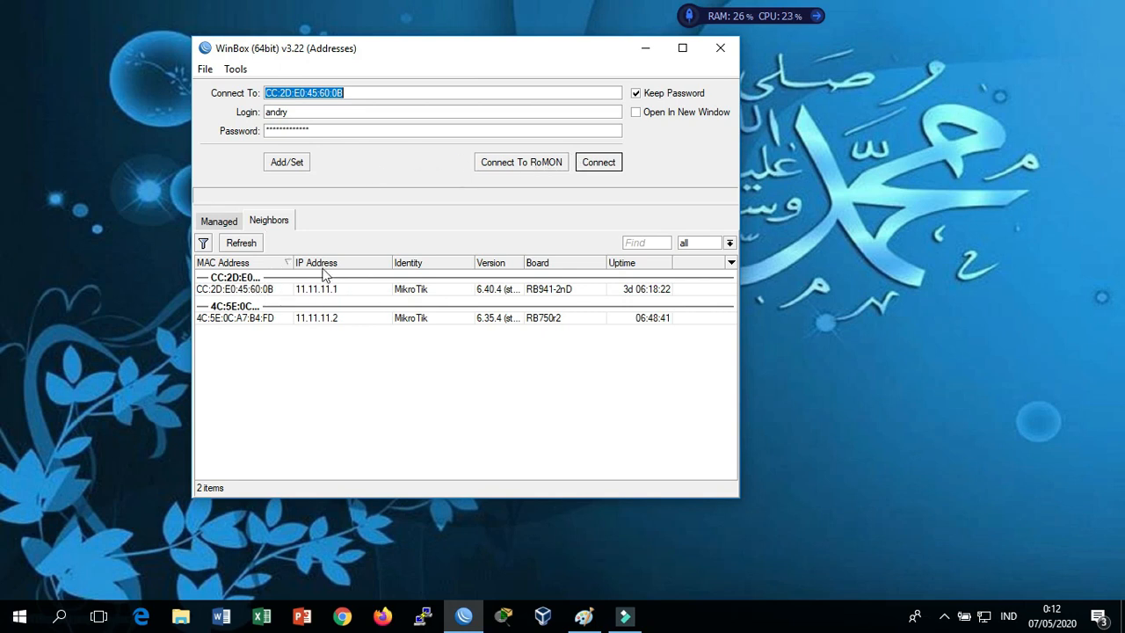
click(262, 291)
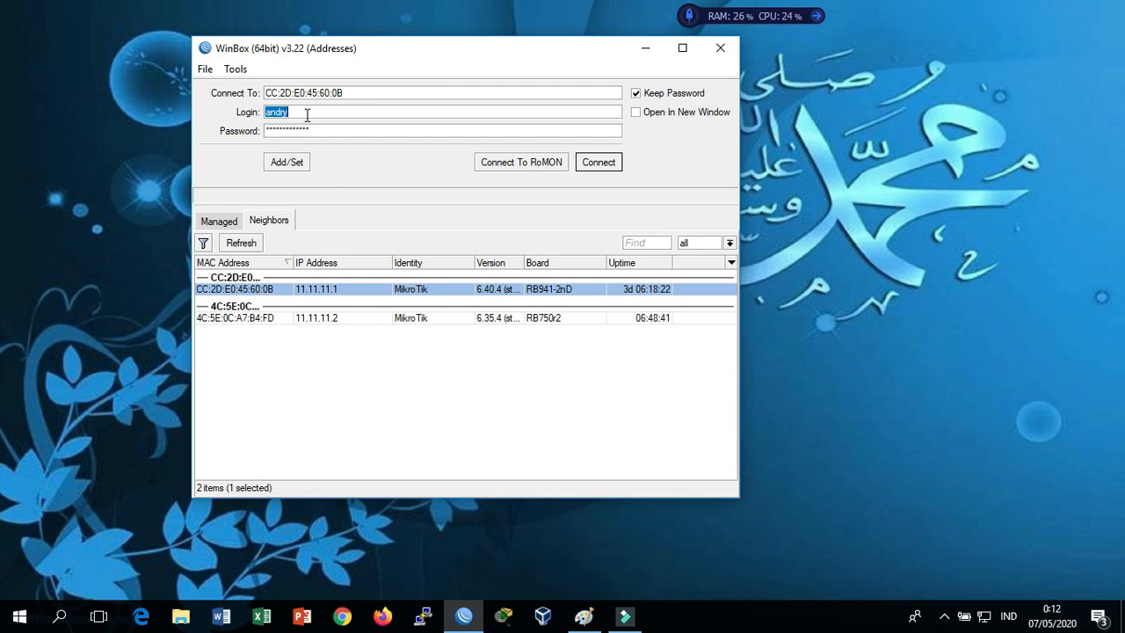
click(603, 170)
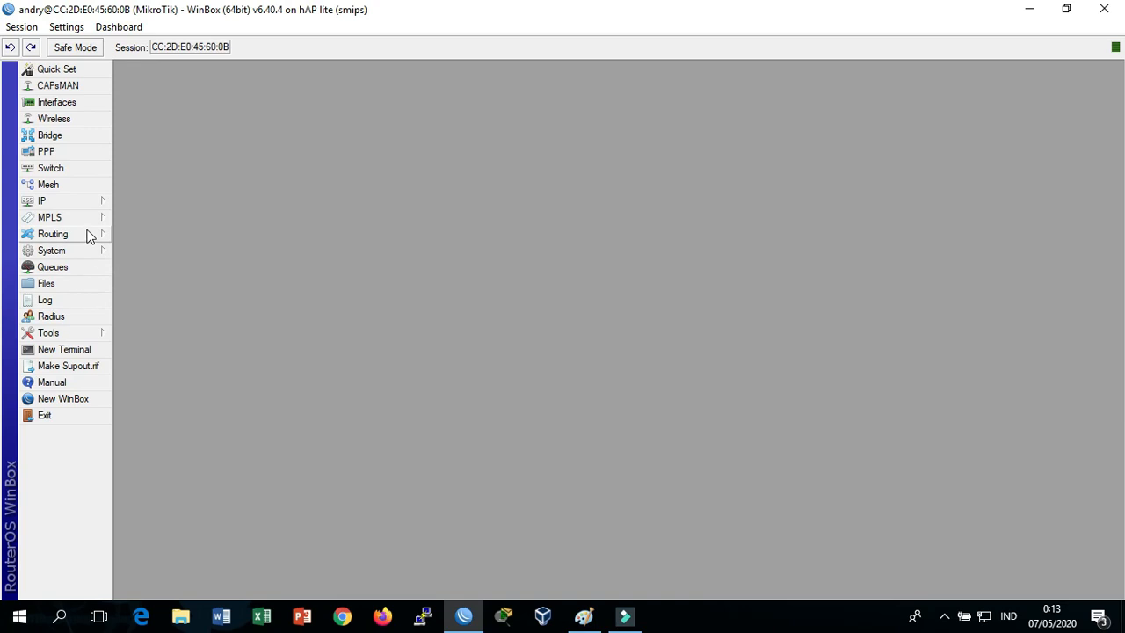
Underline 192.168.100.1/24 and draw an arrow down from the internet cloud in the Paint diagram
click(583, 619)
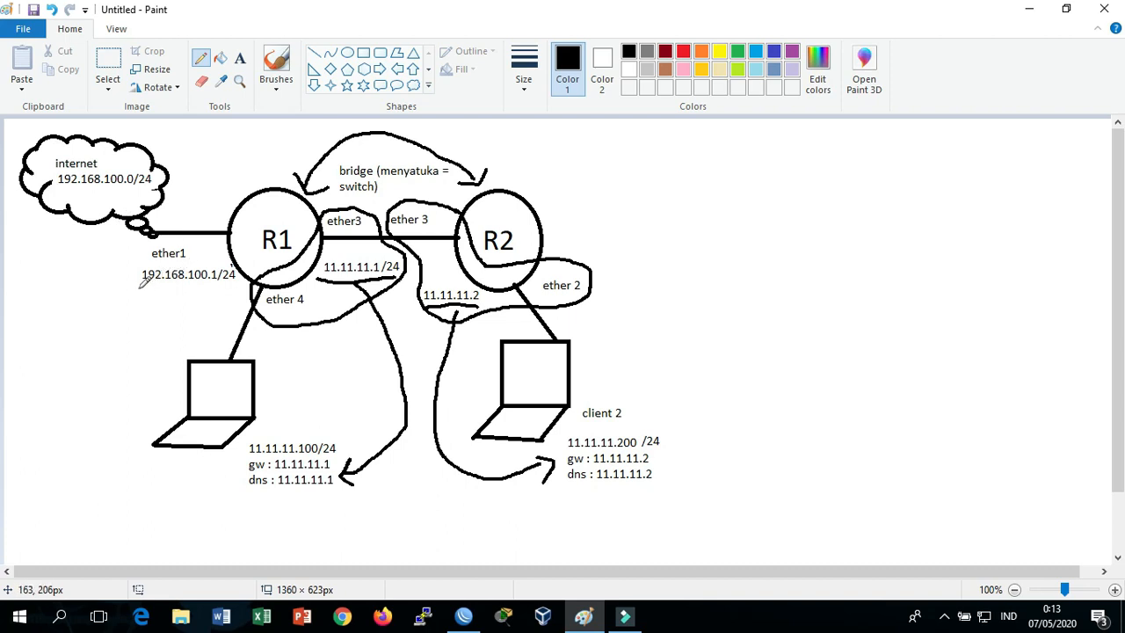
drag(140, 291, 236, 290)
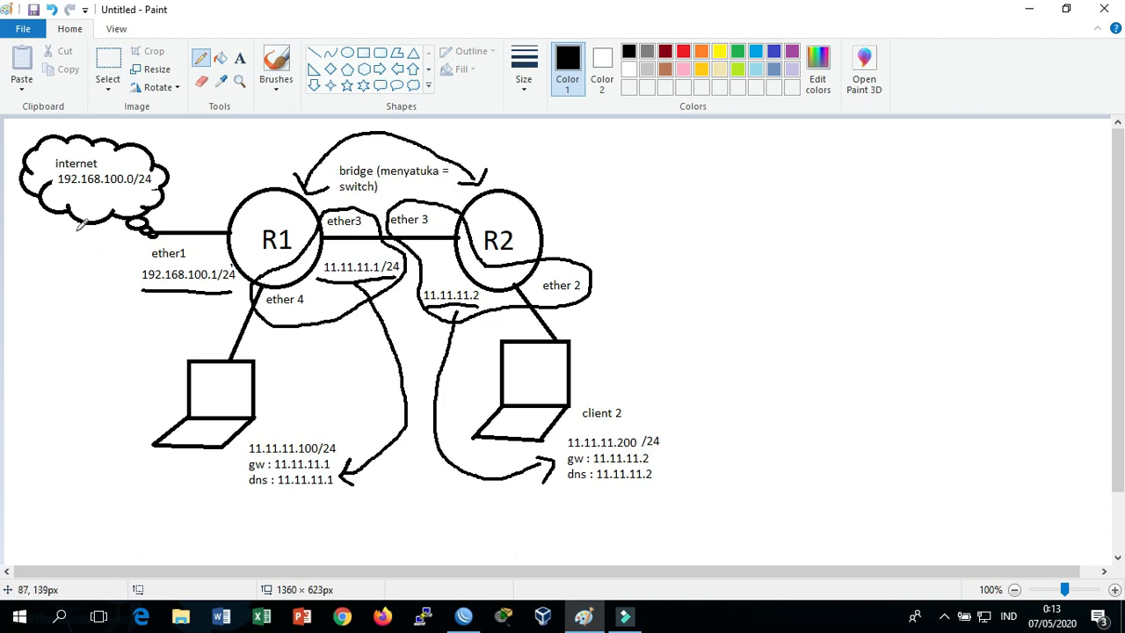
drag(77, 221, 96, 298)
mouse_move(64, 231)
mouse_down()
mouse_move(51, 245)
mouse_move(100, 238)
mouse_up()
key(alt+Tab)
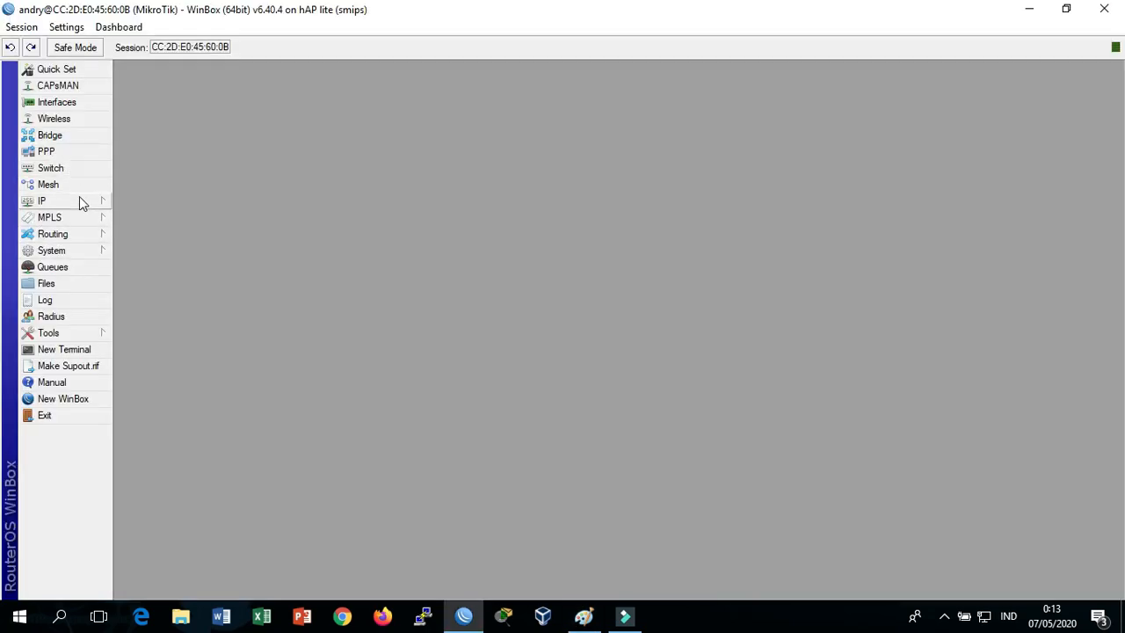
click(80, 201)
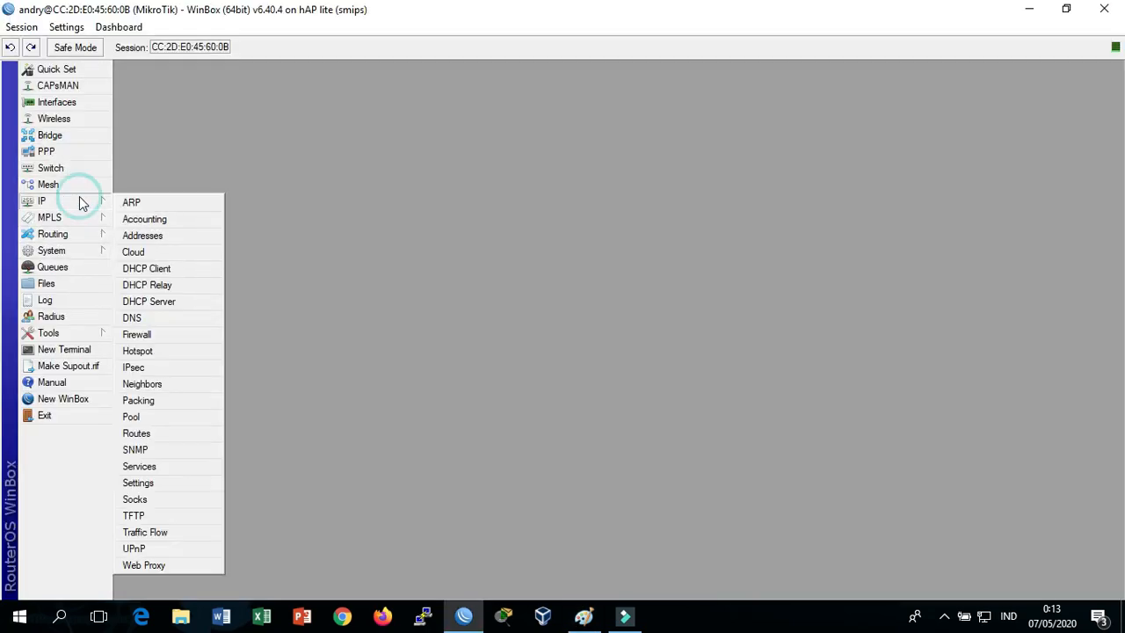
click(178, 243)
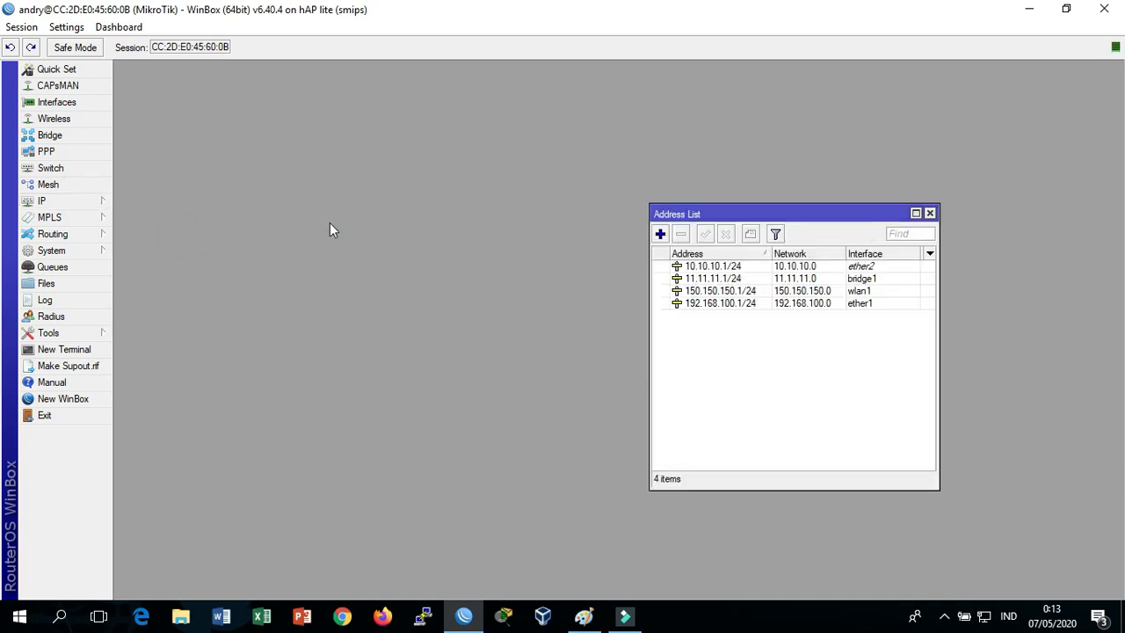
drag(668, 219, 391, 159)
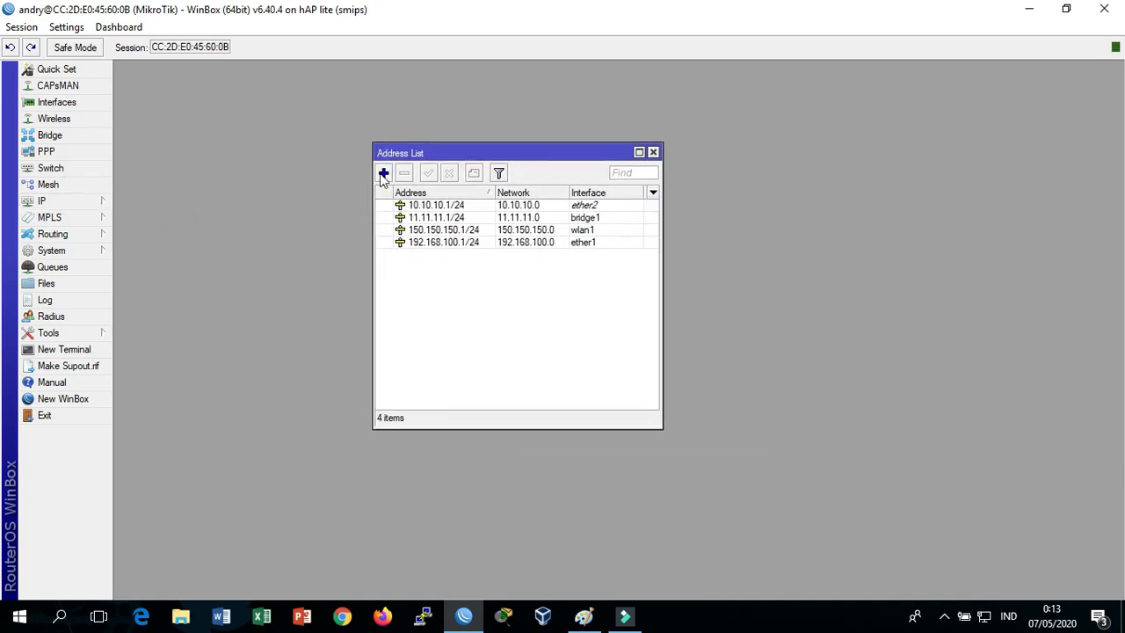
double_click(439, 243)
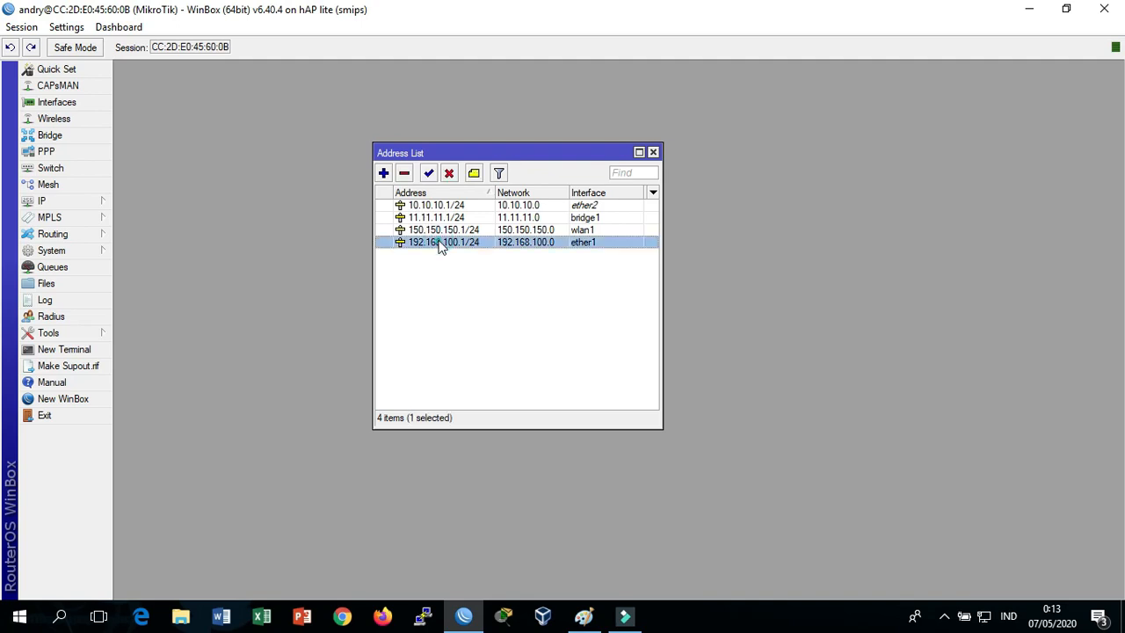
drag(544, 258, 481, 141)
click(517, 163)
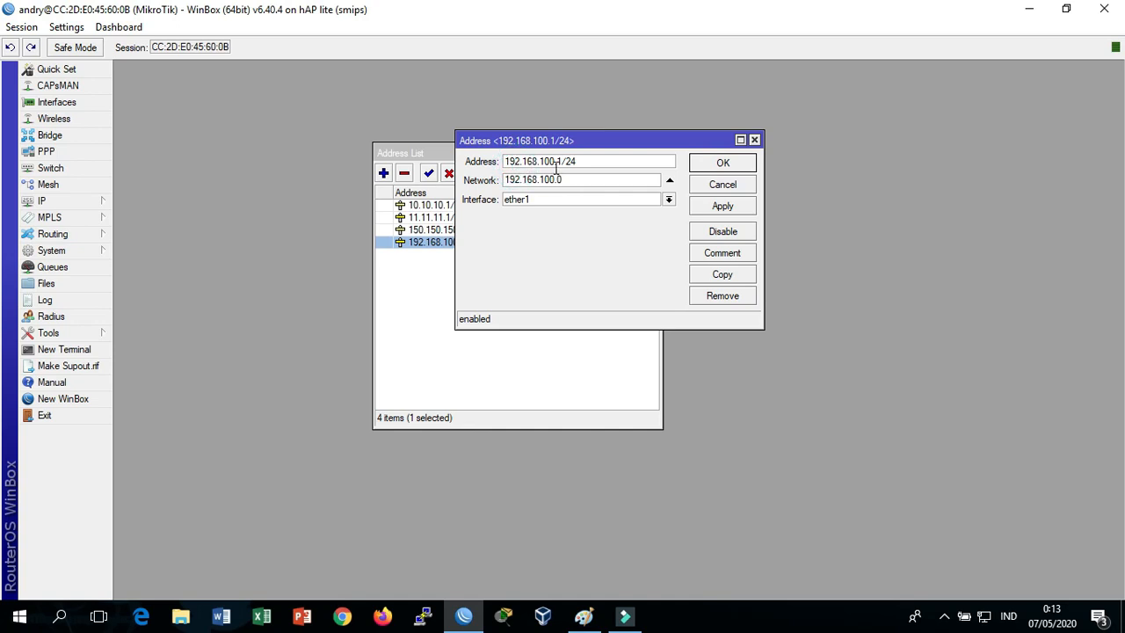
click(587, 161)
click(722, 164)
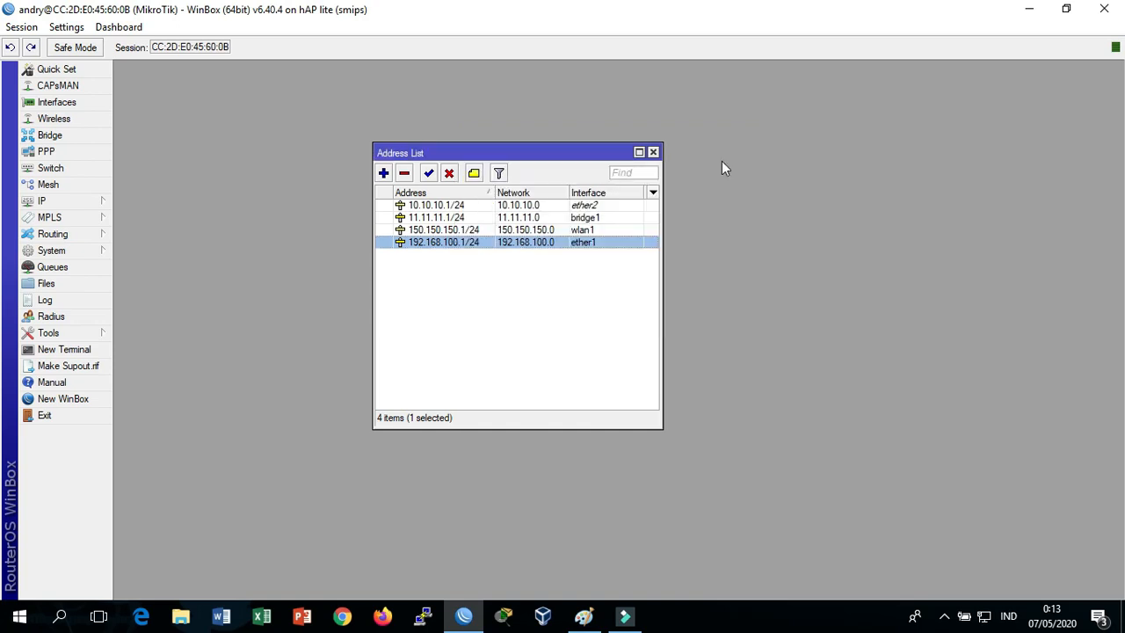
click(653, 153)
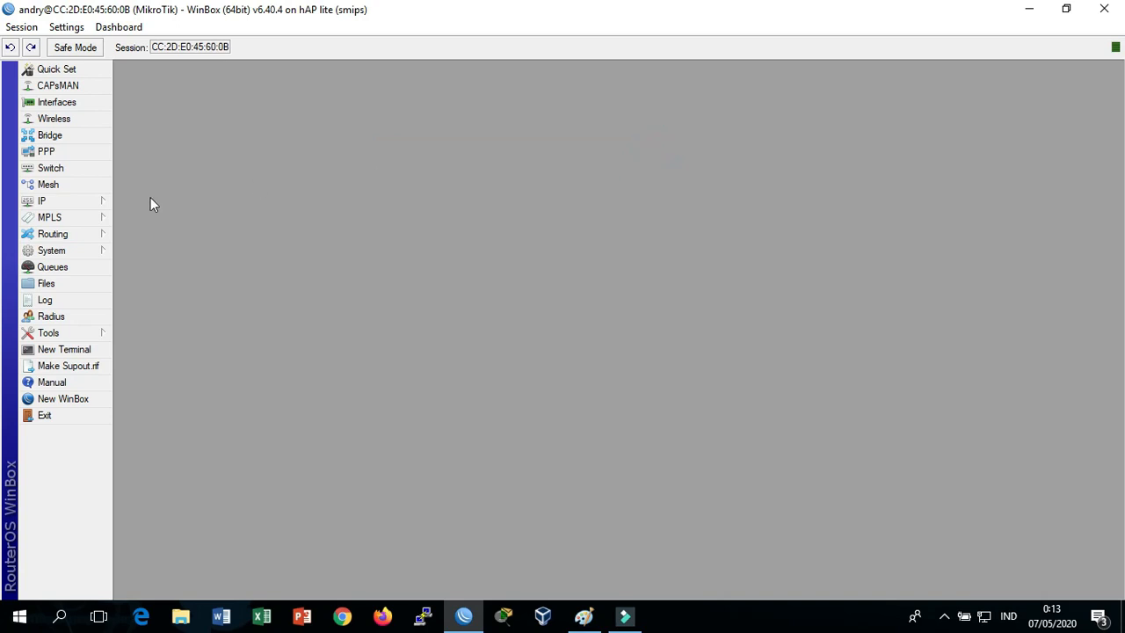
click(103, 202)
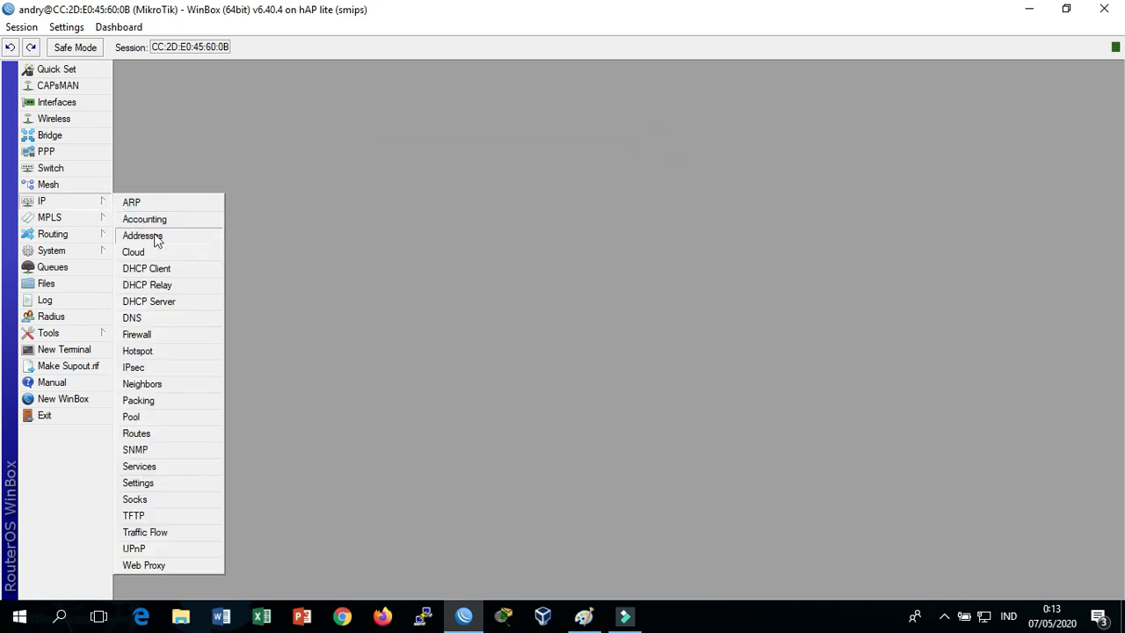
click(183, 314)
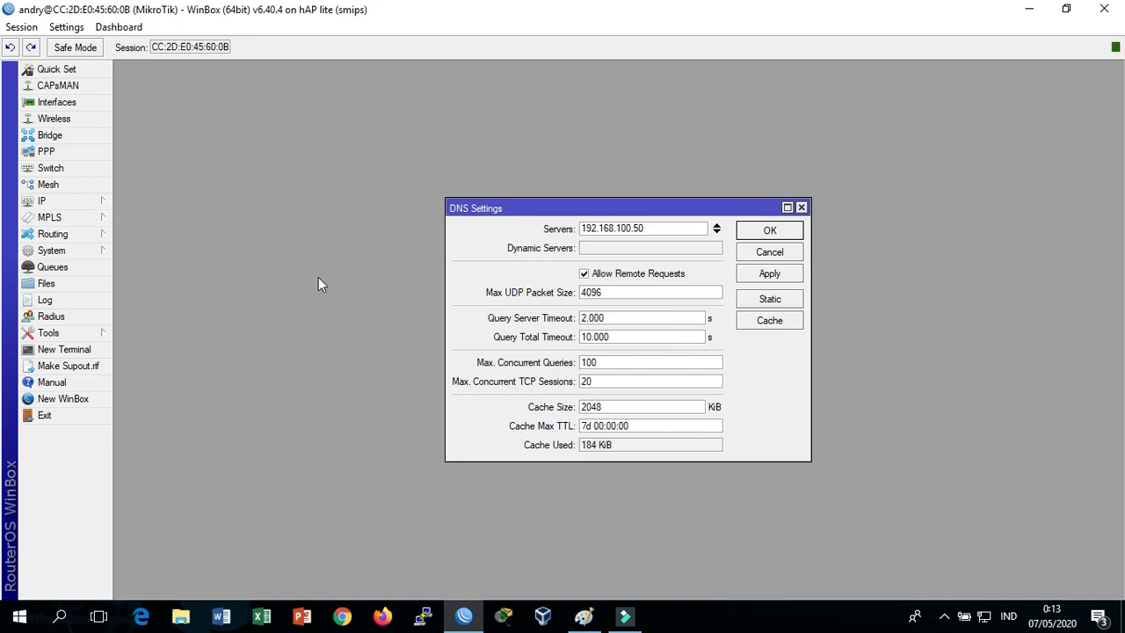
click(649, 228)
drag(648, 227, 519, 229)
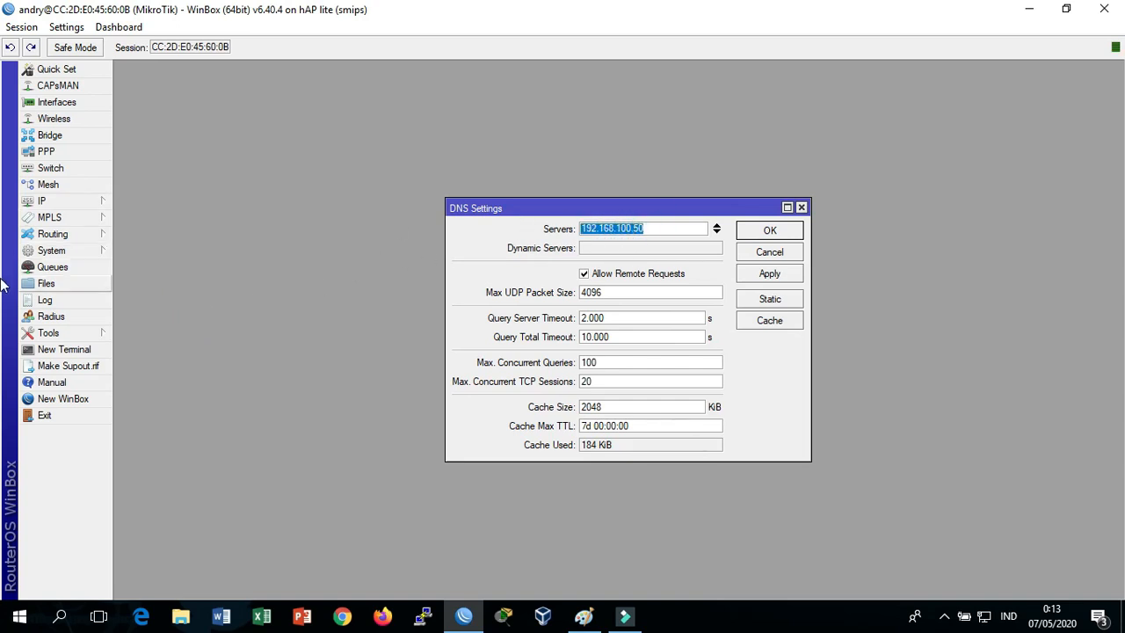
click(650, 227)
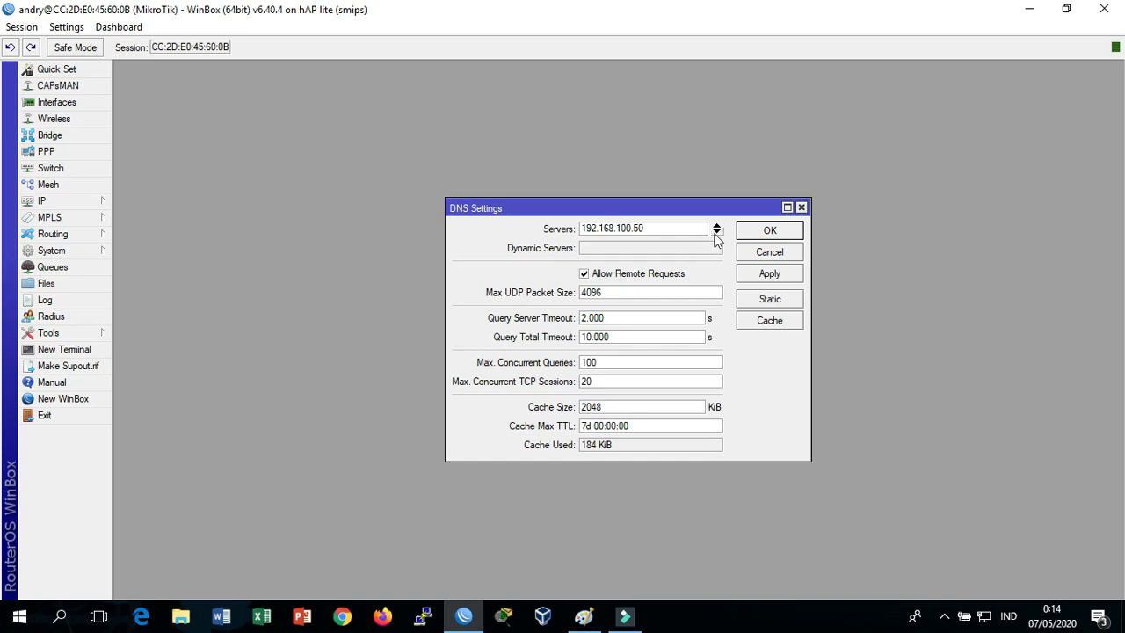
click(801, 208)
click(97, 199)
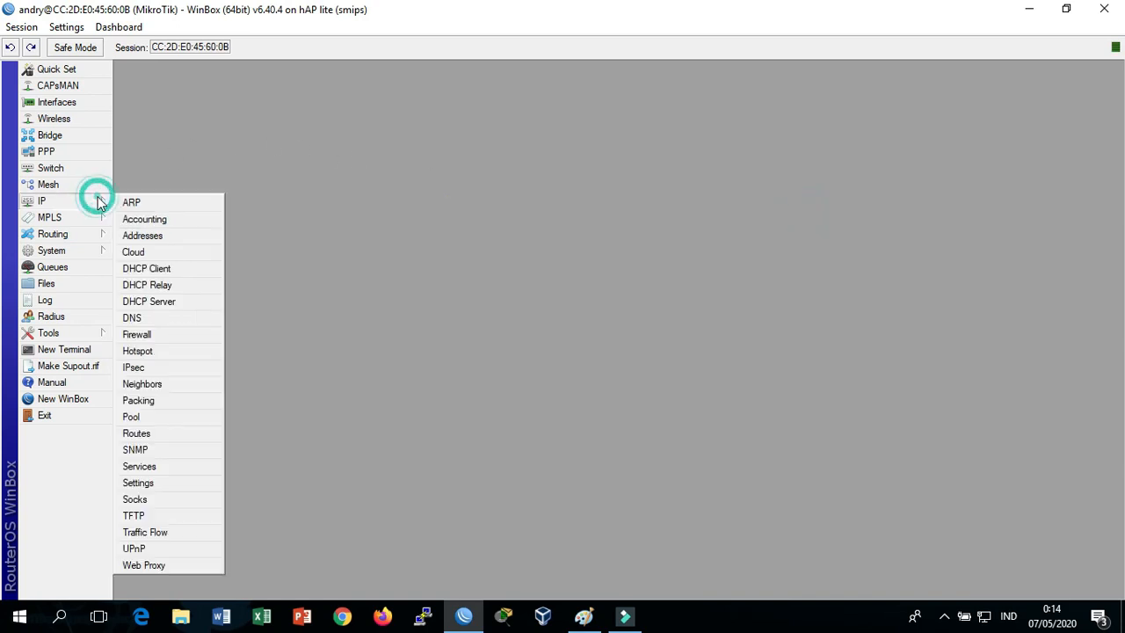
click(179, 434)
double_click(462, 257)
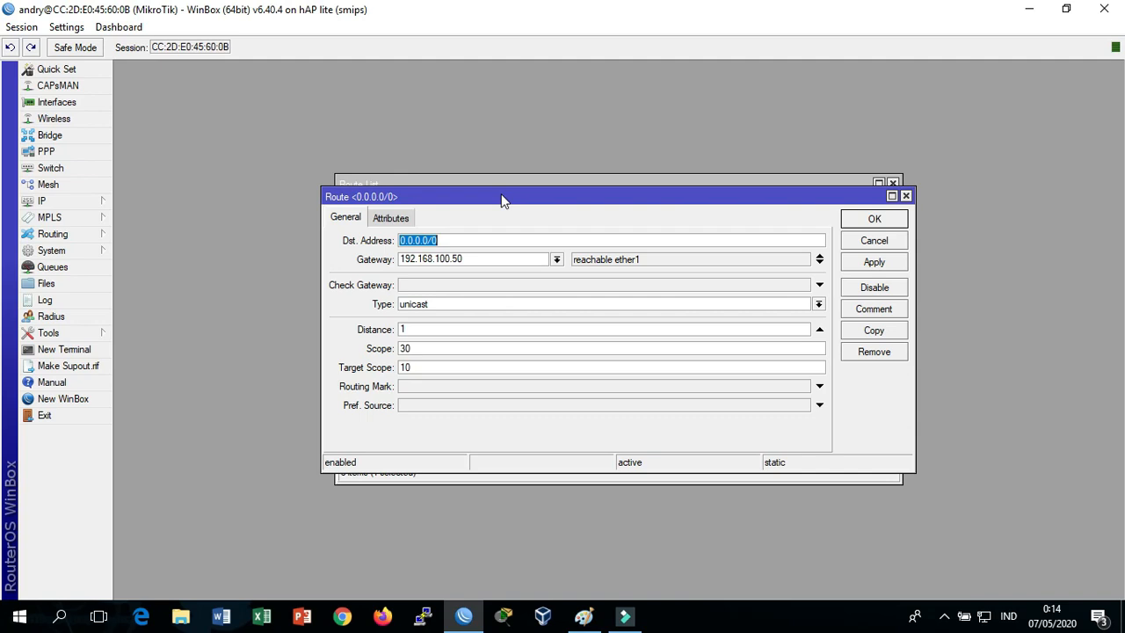
click(905, 196)
click(892, 182)
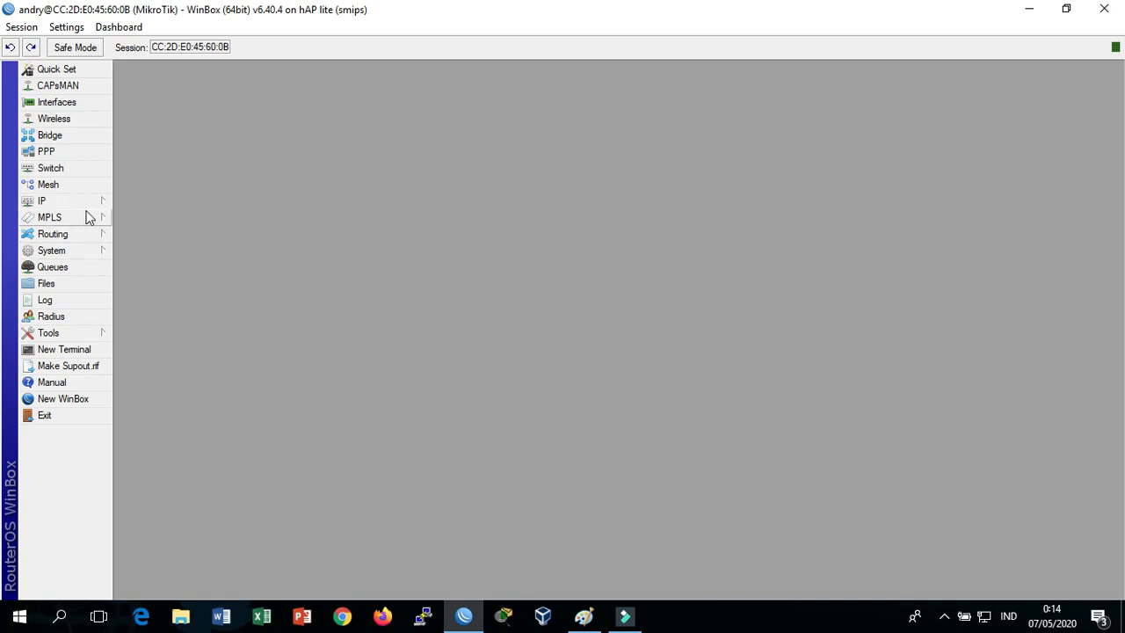
Ping google.com from a RouterOS terminal, getting replies from 216.239.38.120 at about 17–18 ms
click(94, 348)
text(pin)
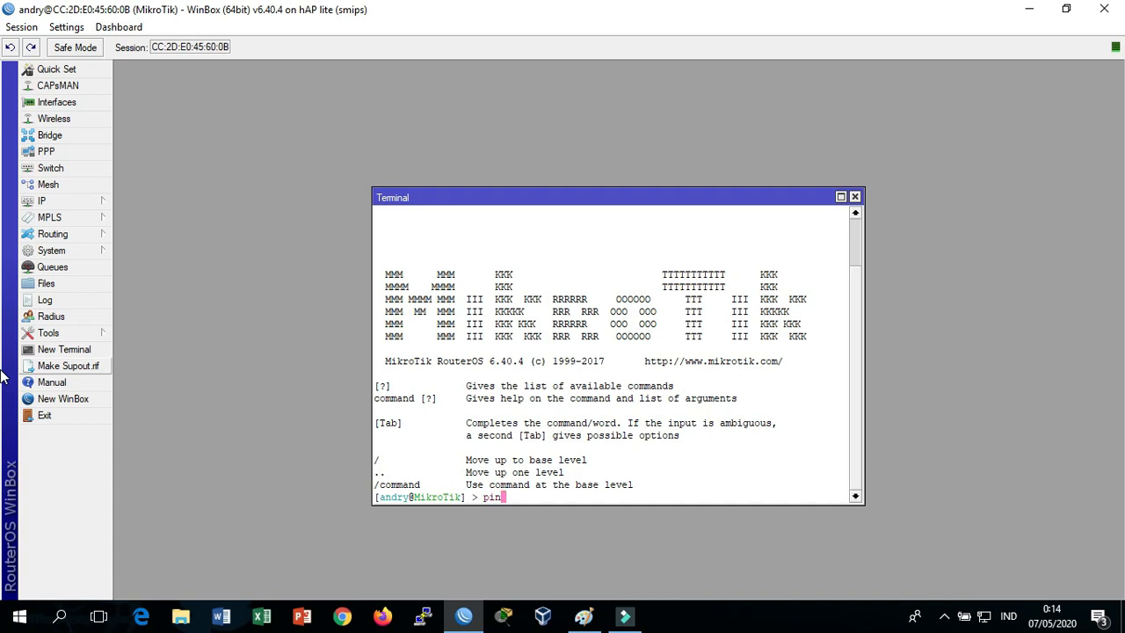
text(g google.com)
key(Return)
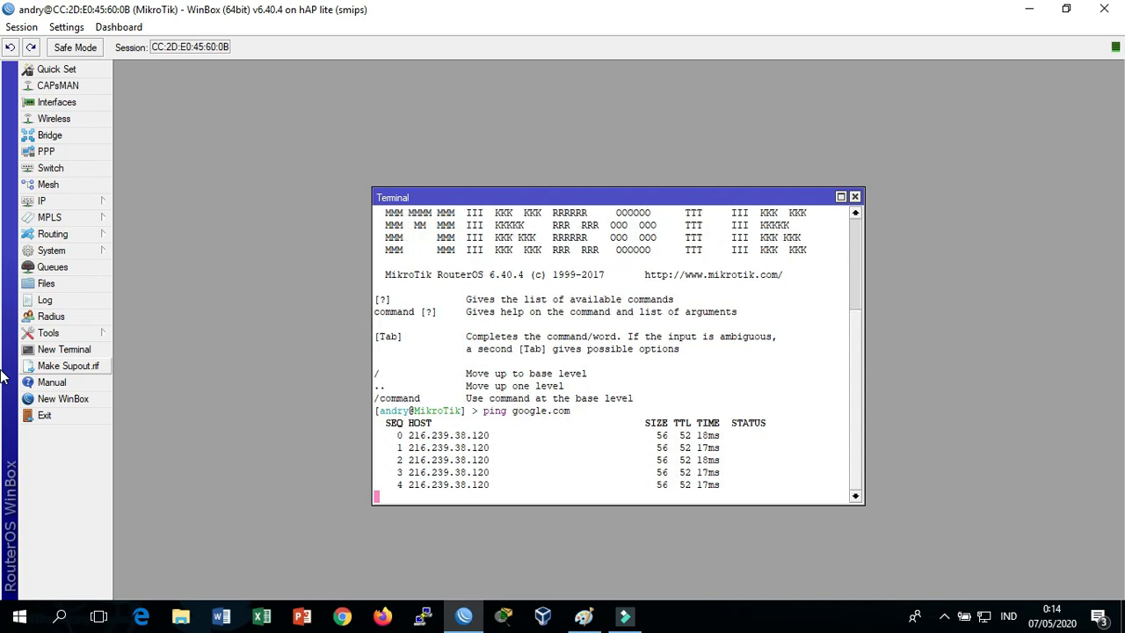
click(854, 196)
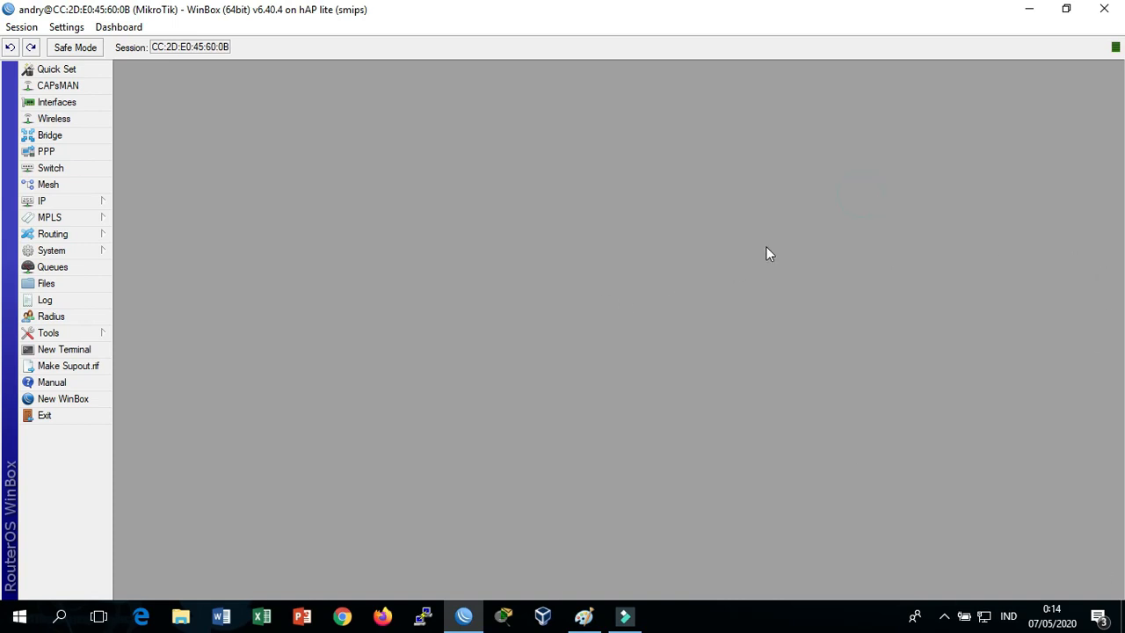
click(61, 202)
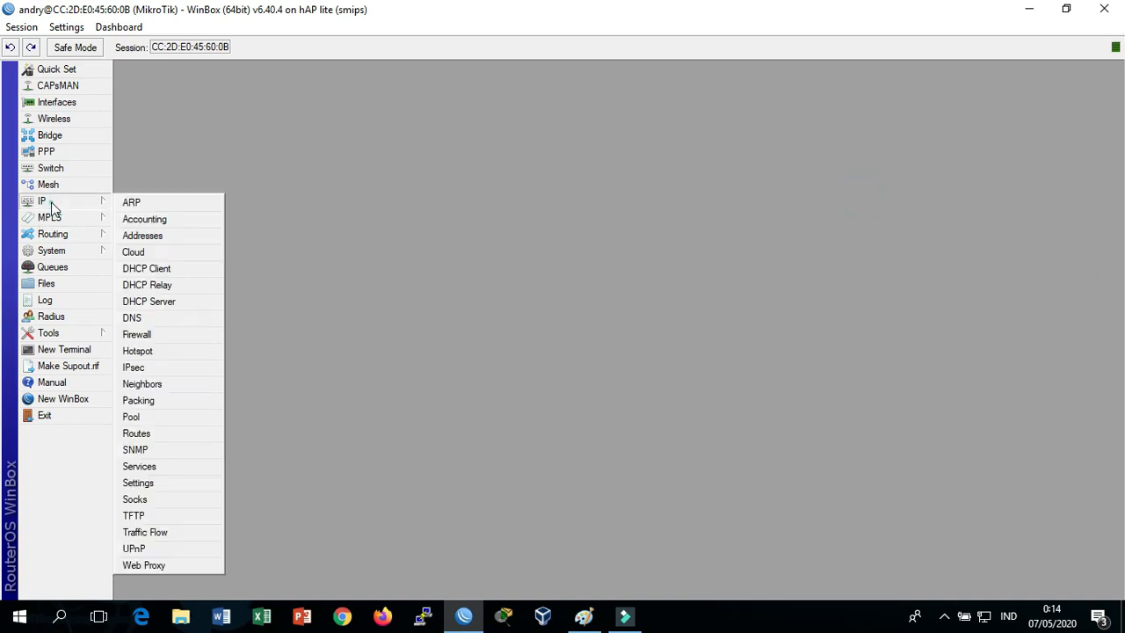
click(195, 334)
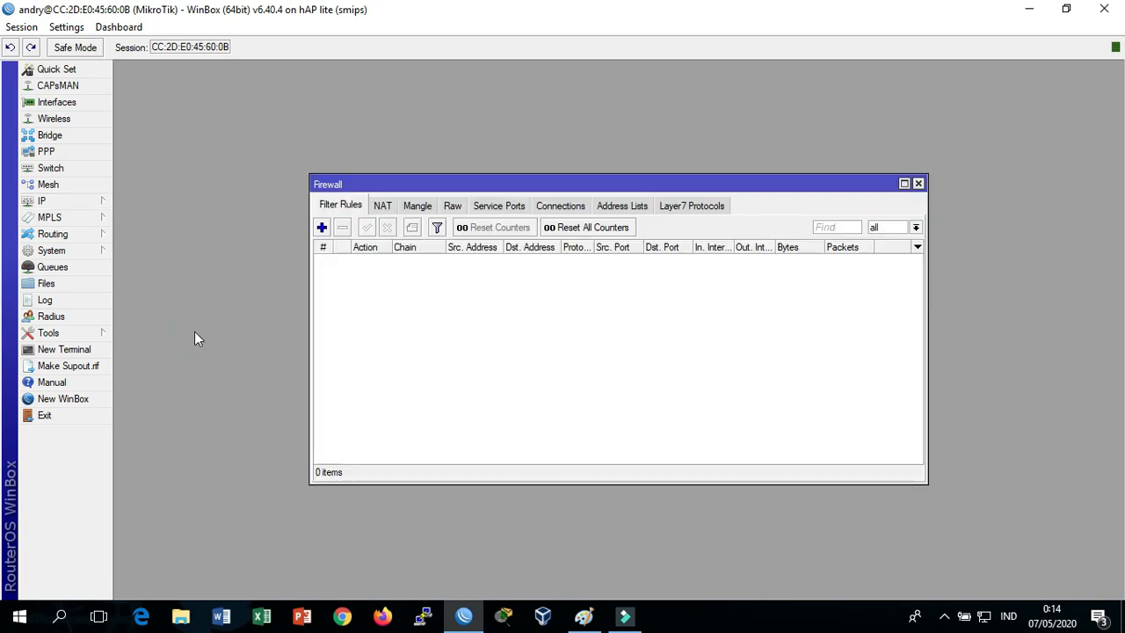
click(382, 205)
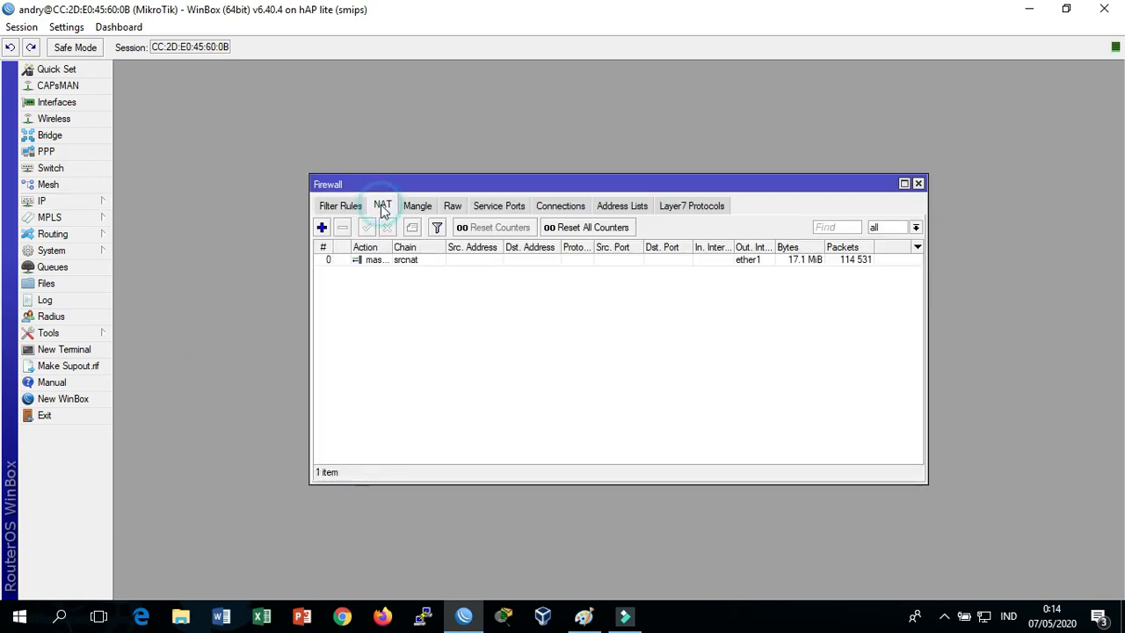
double_click(390, 261)
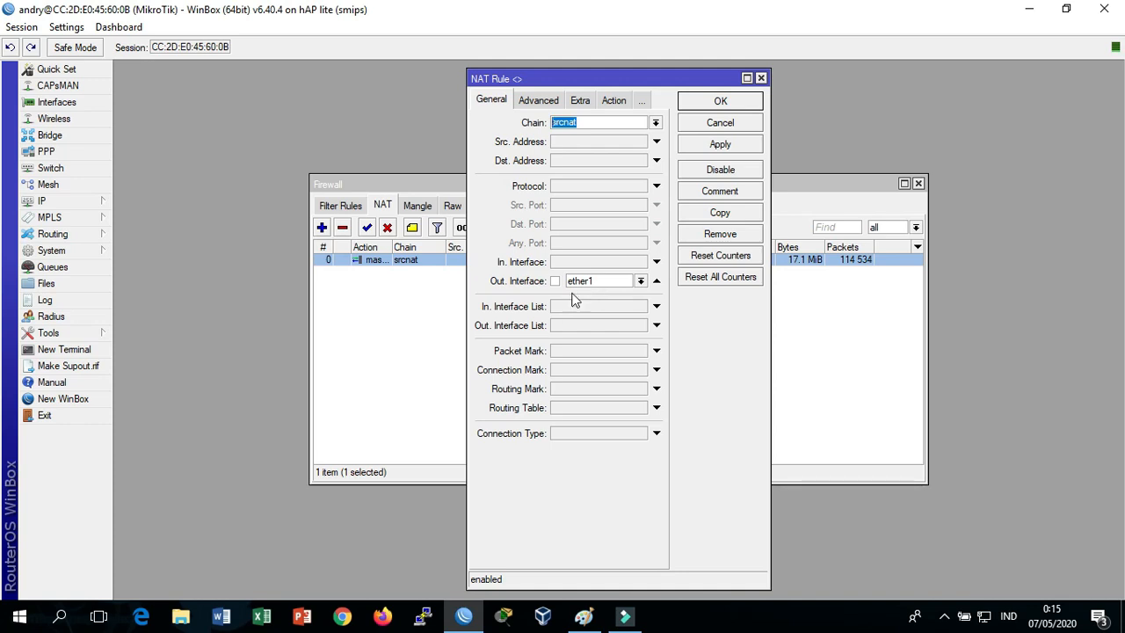
click(578, 102)
click(573, 100)
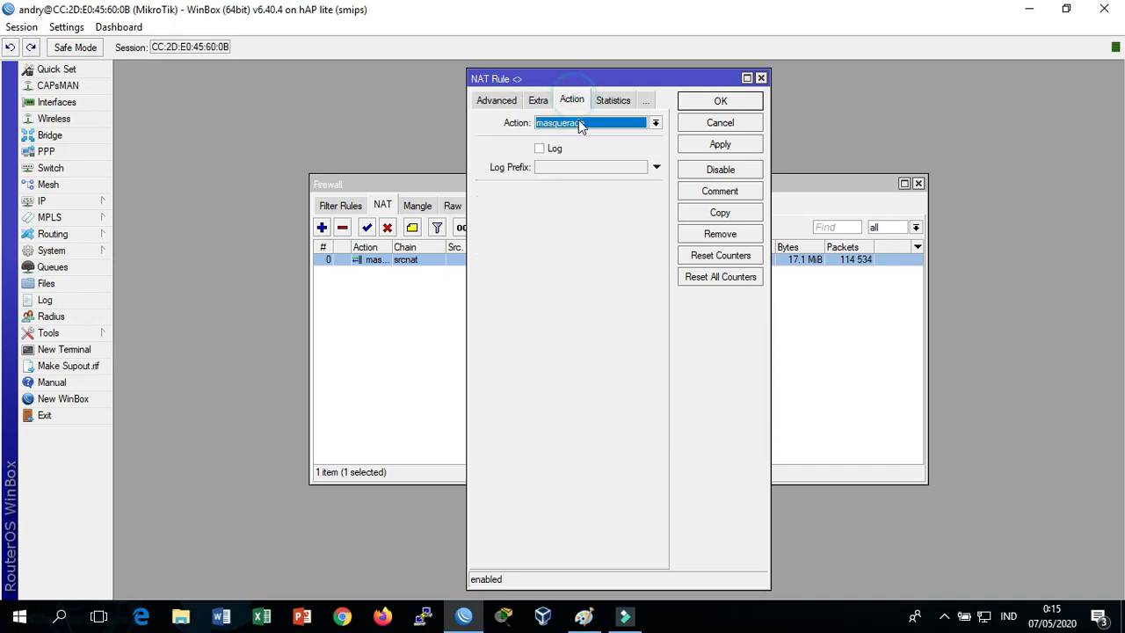
click(746, 100)
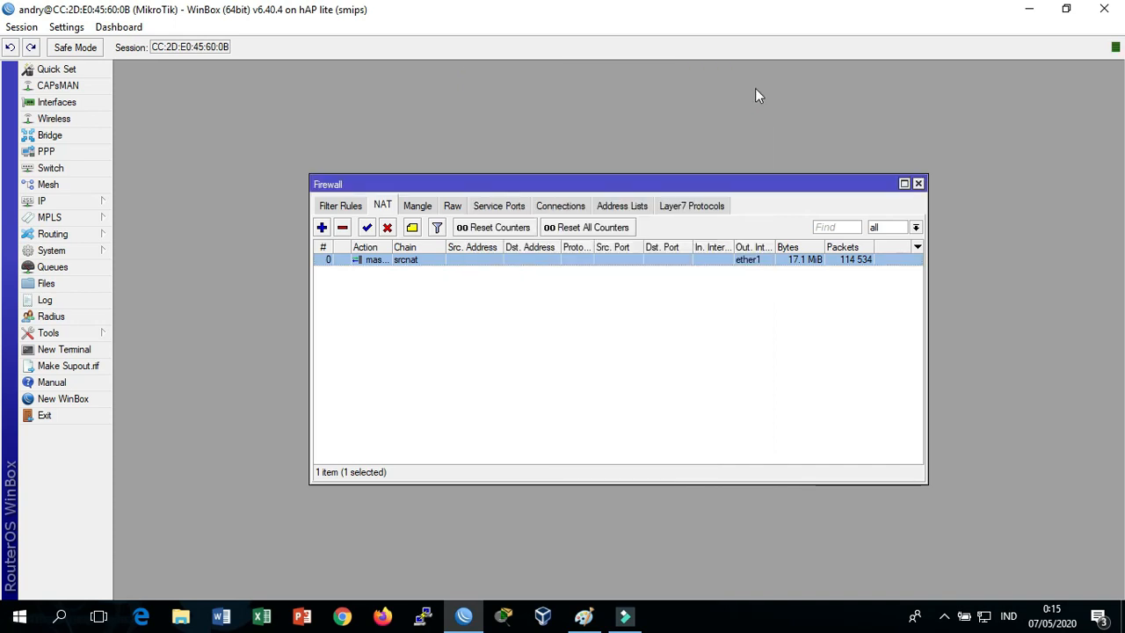
click(918, 185)
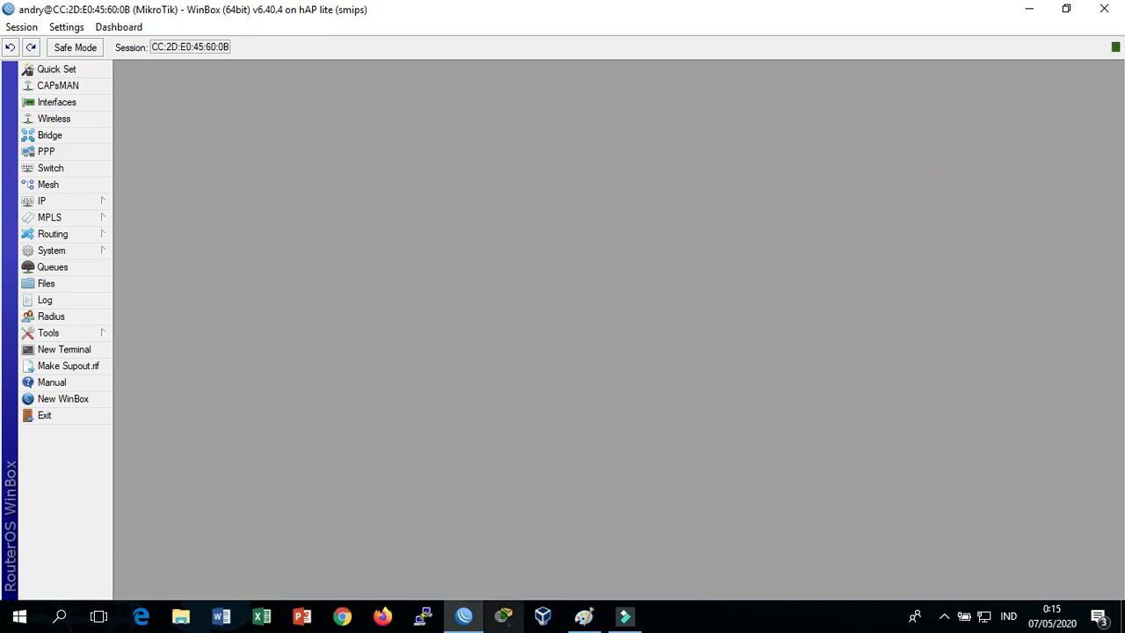
key(alt+Tab)
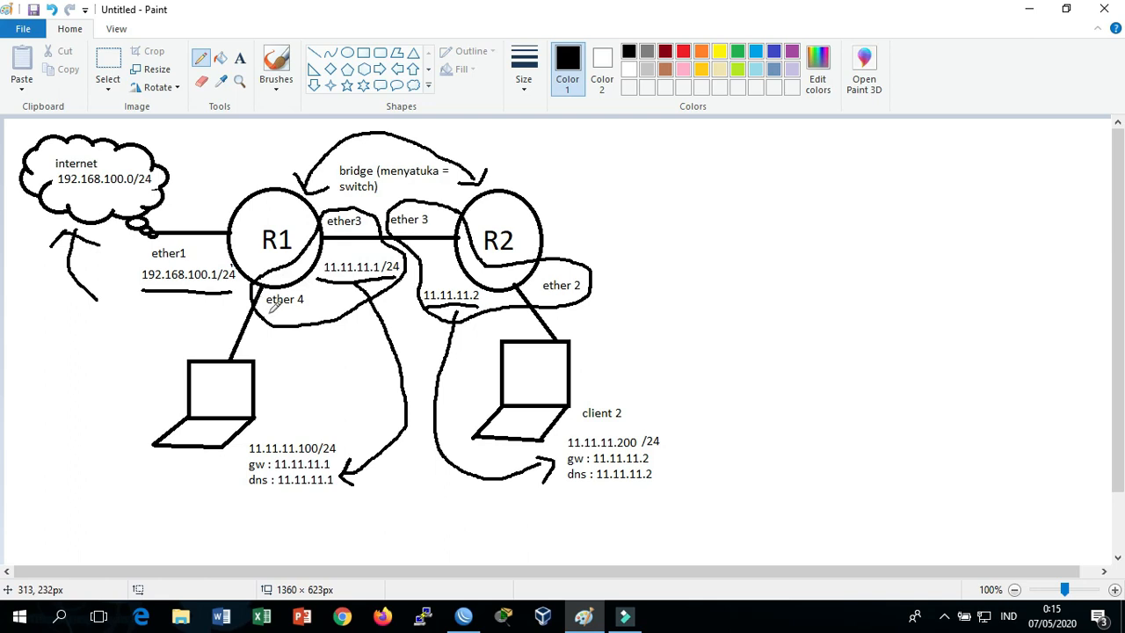
key(alt+Tab)
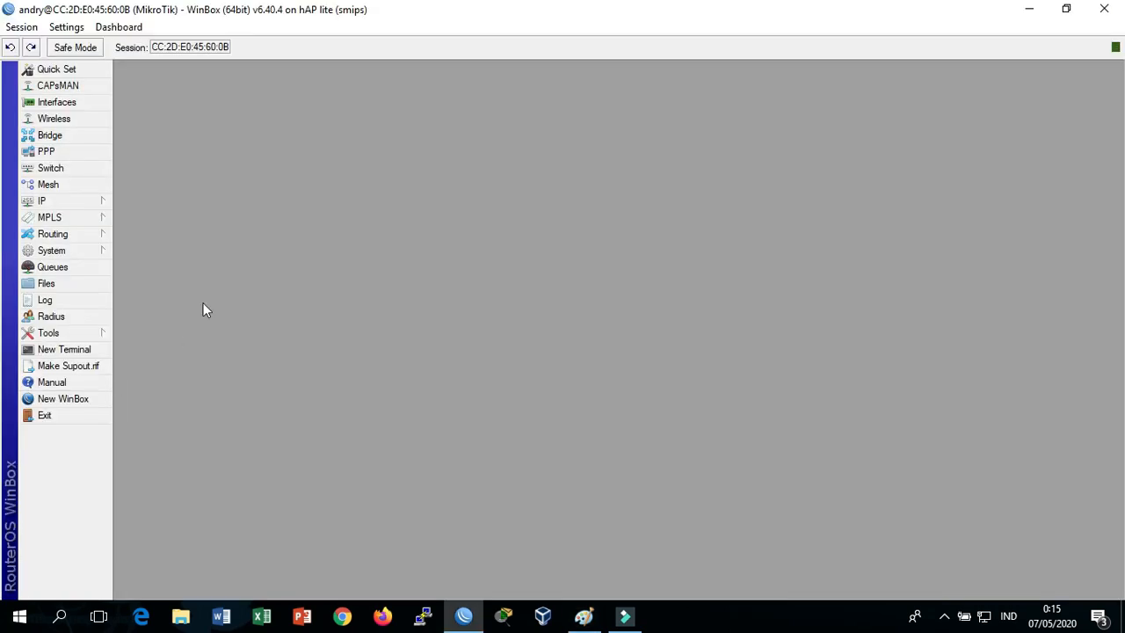
click(49, 136)
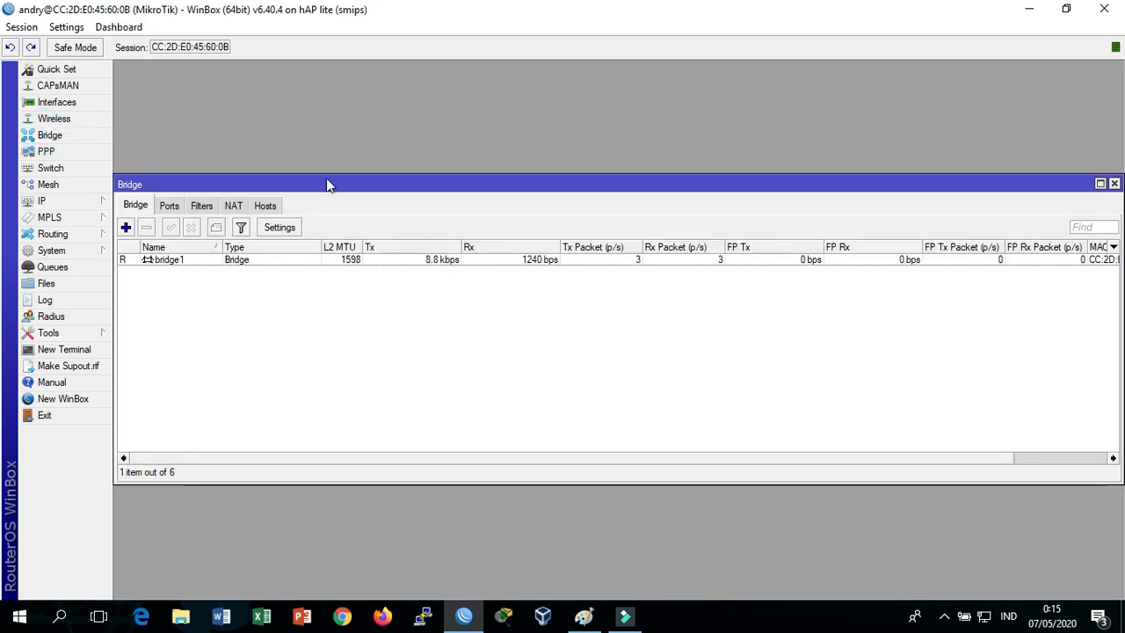
click(125, 227)
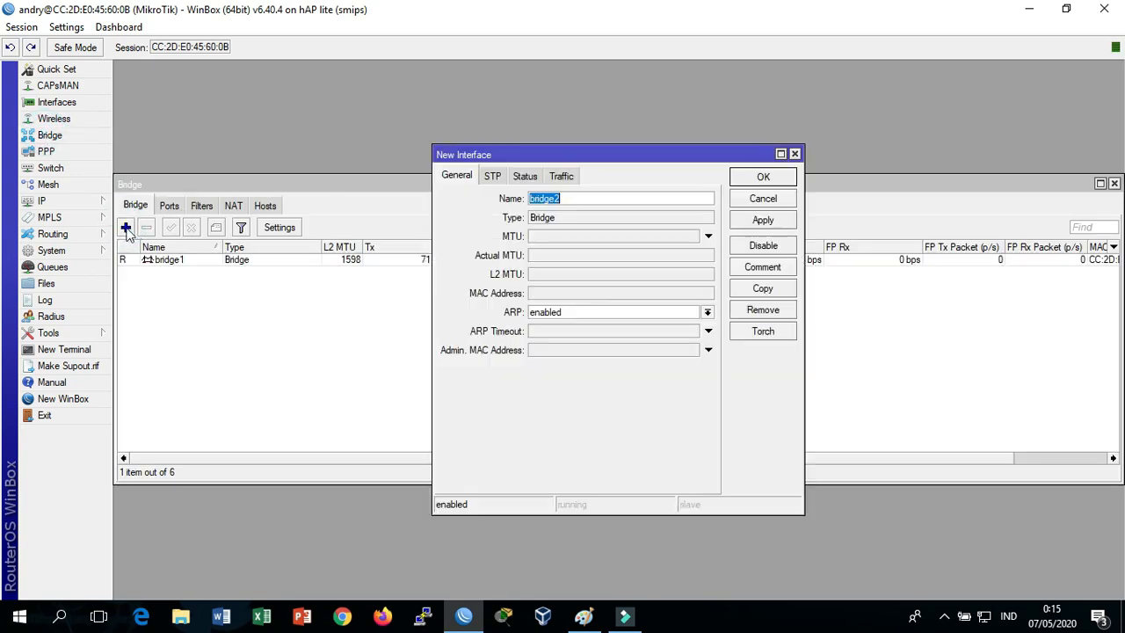
click(580, 195)
click(795, 153)
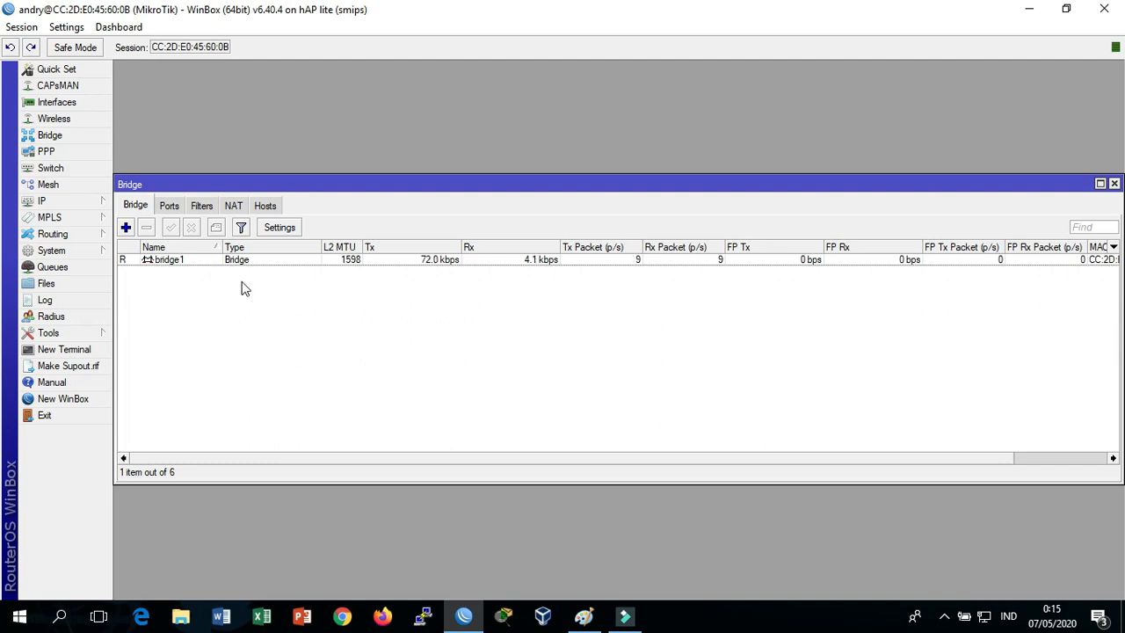
key(alt+Tab)
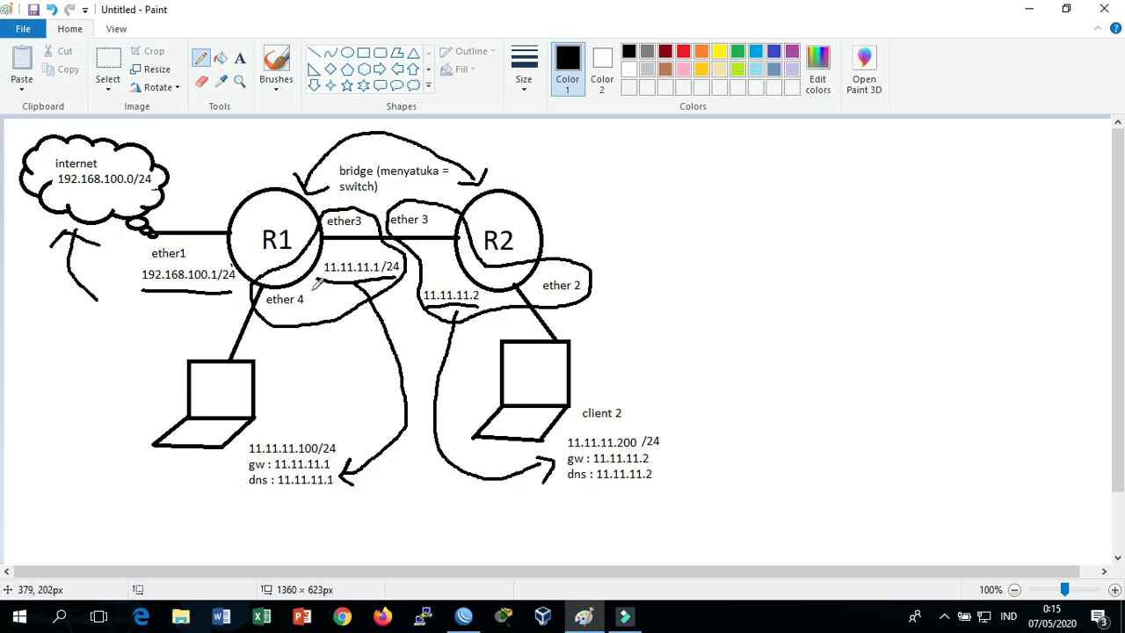
key(alt+Tab)
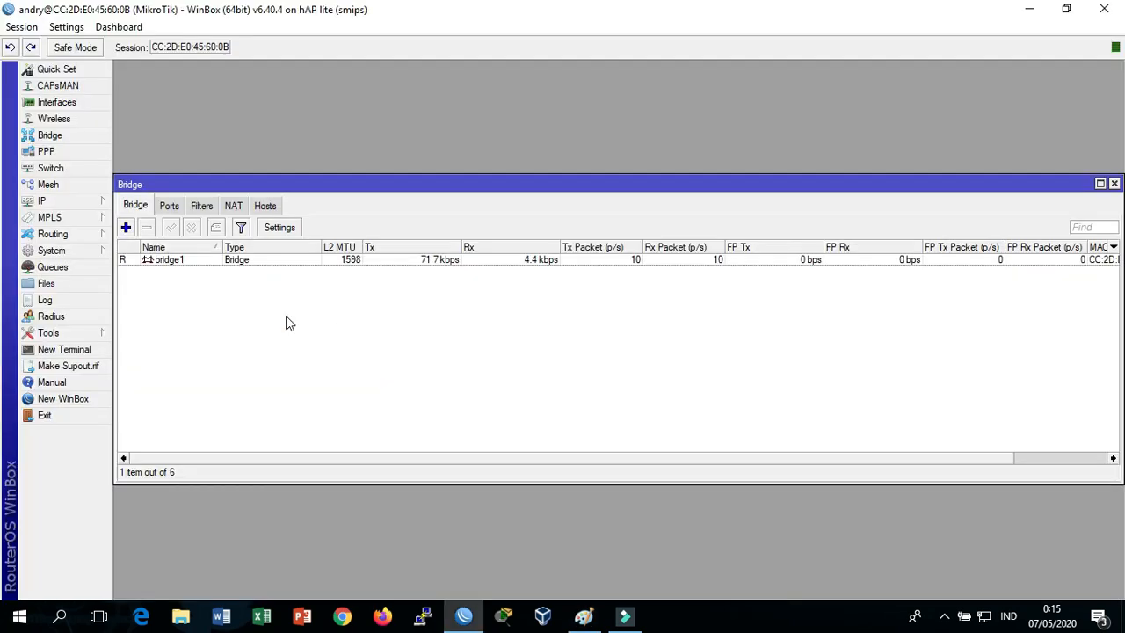
drag(174, 186, 196, 179)
click(191, 198)
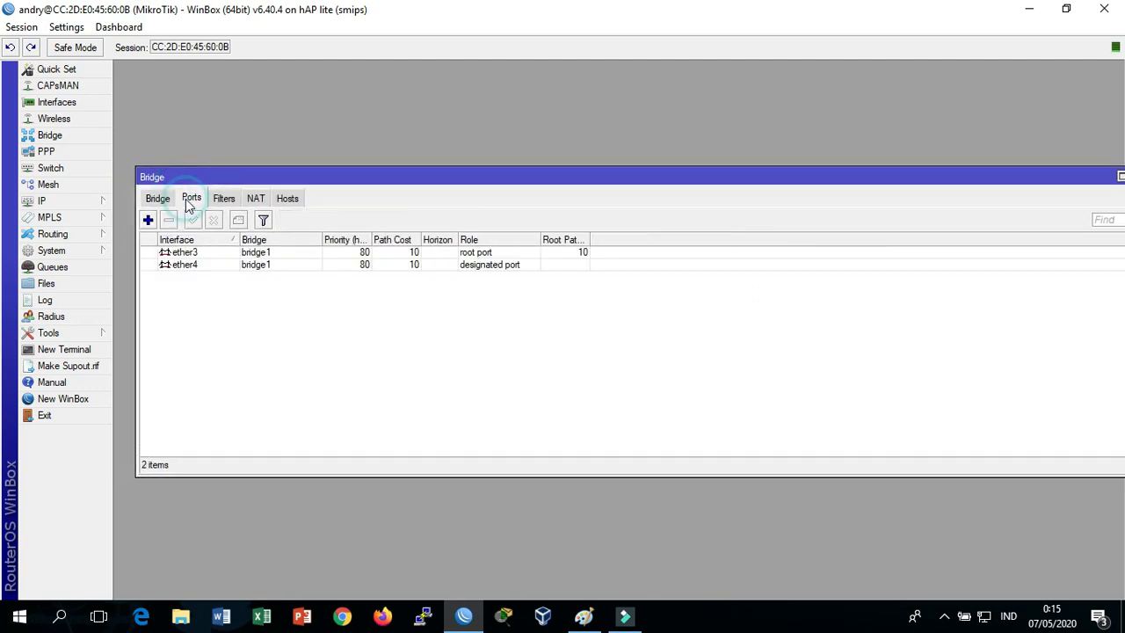
click(147, 219)
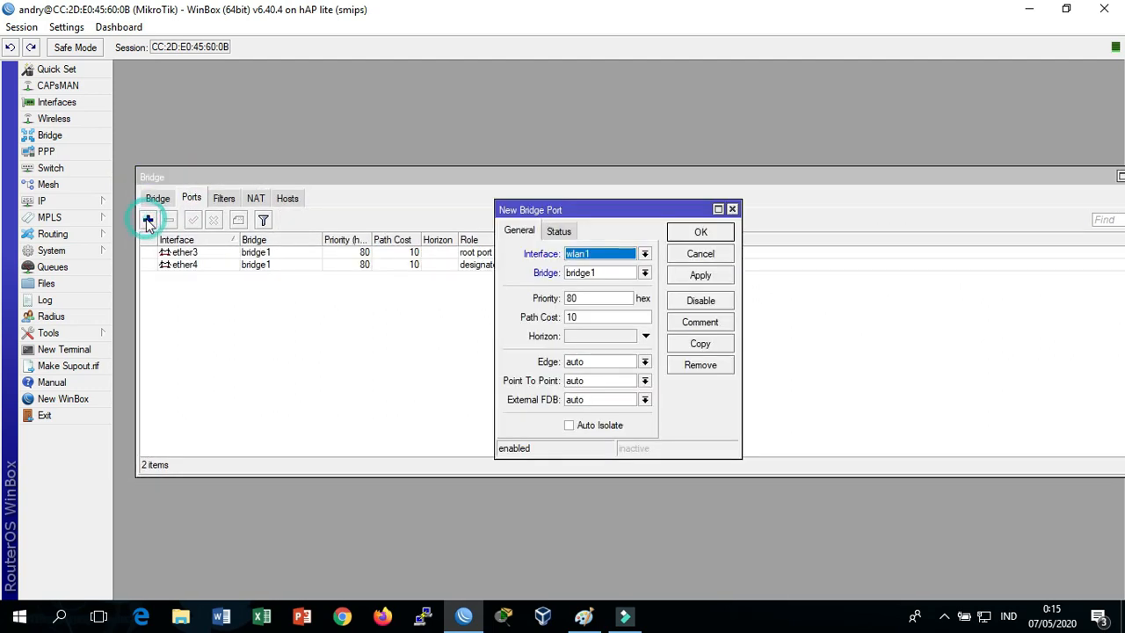
click(644, 253)
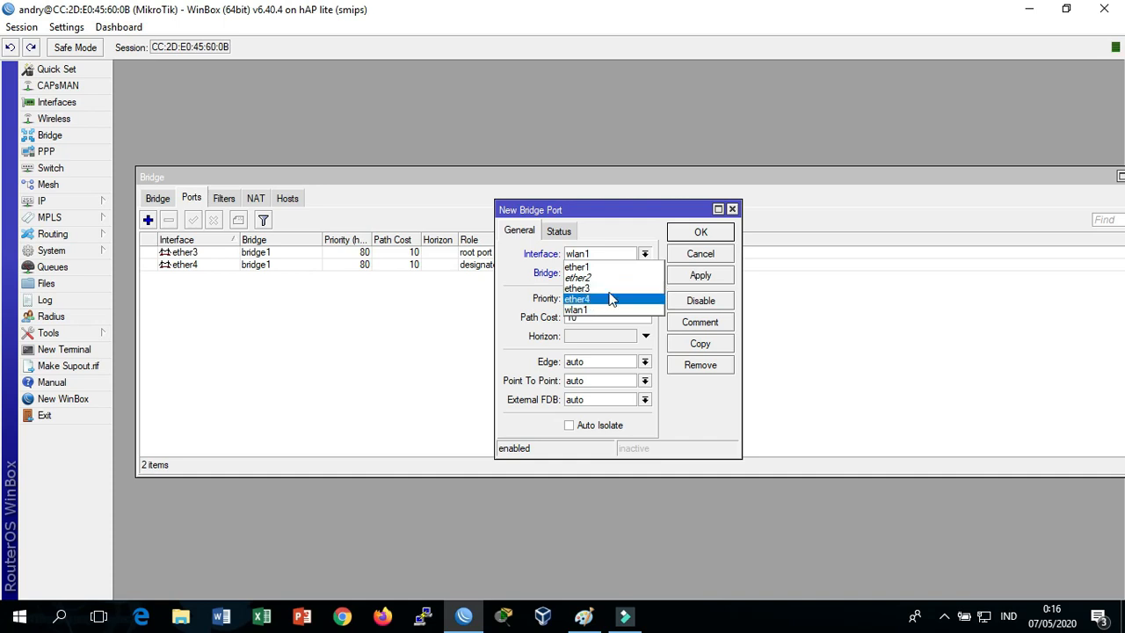
click(736, 211)
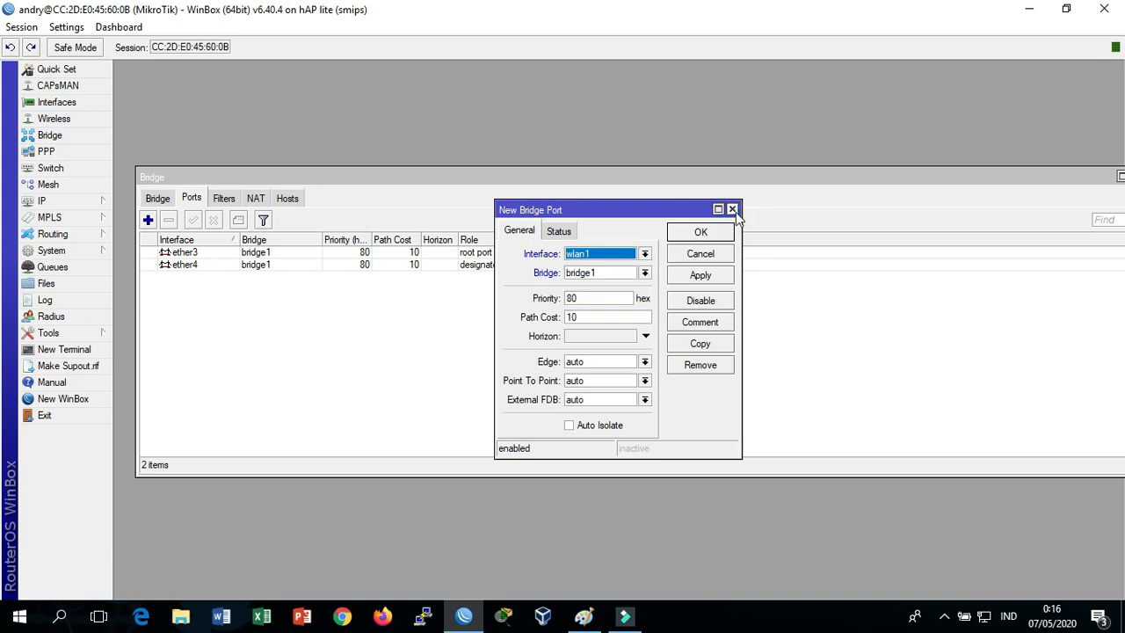
click(733, 213)
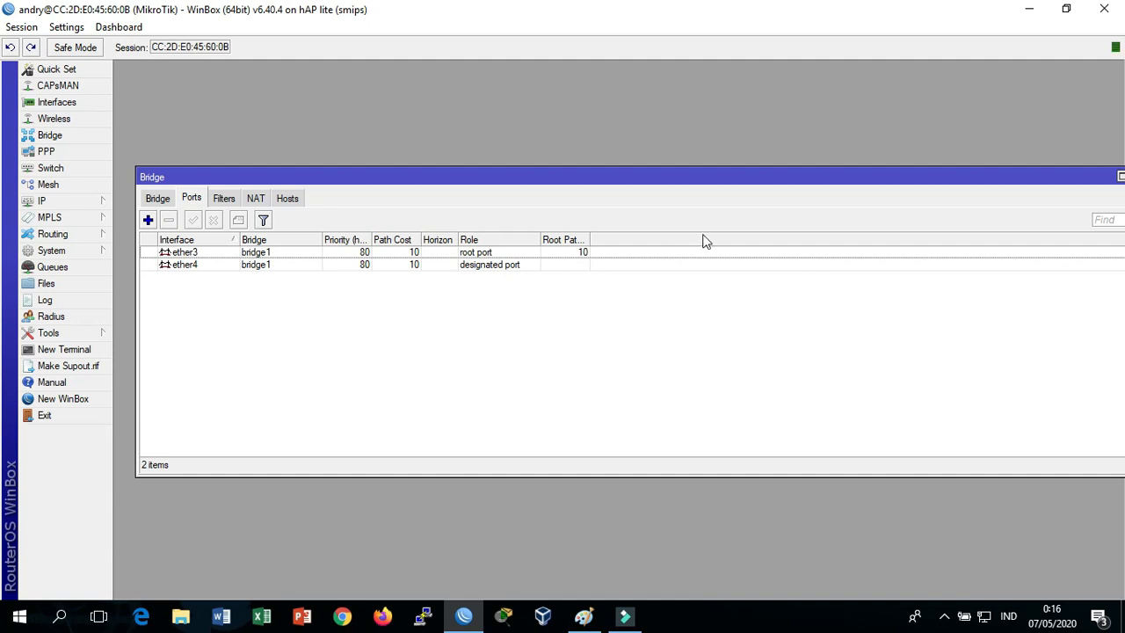
drag(840, 185, 700, 163)
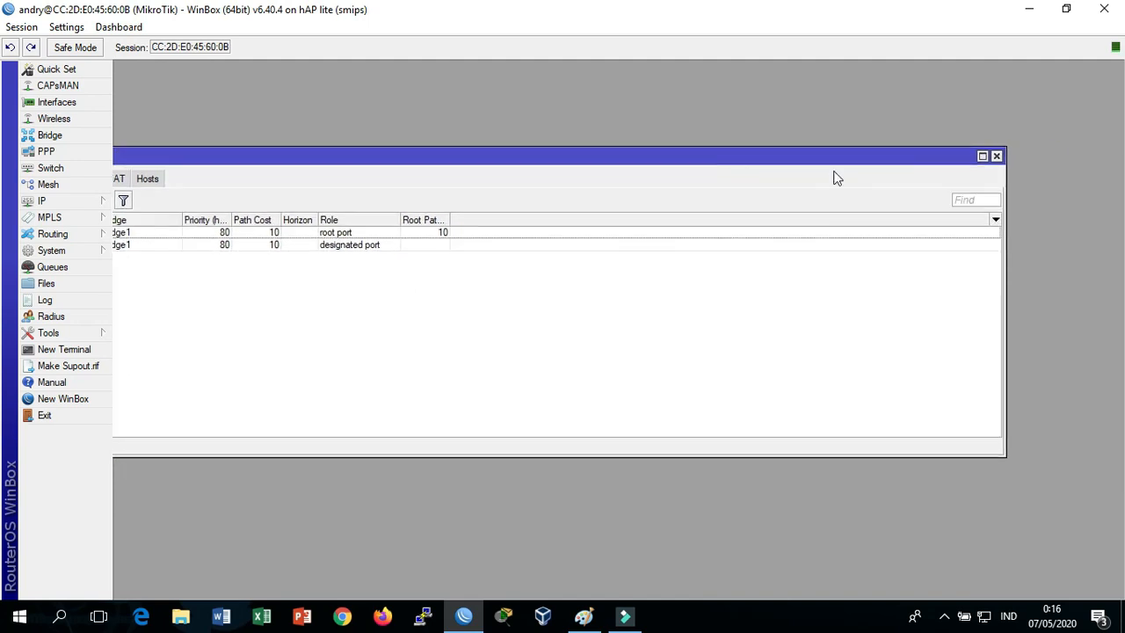
click(996, 157)
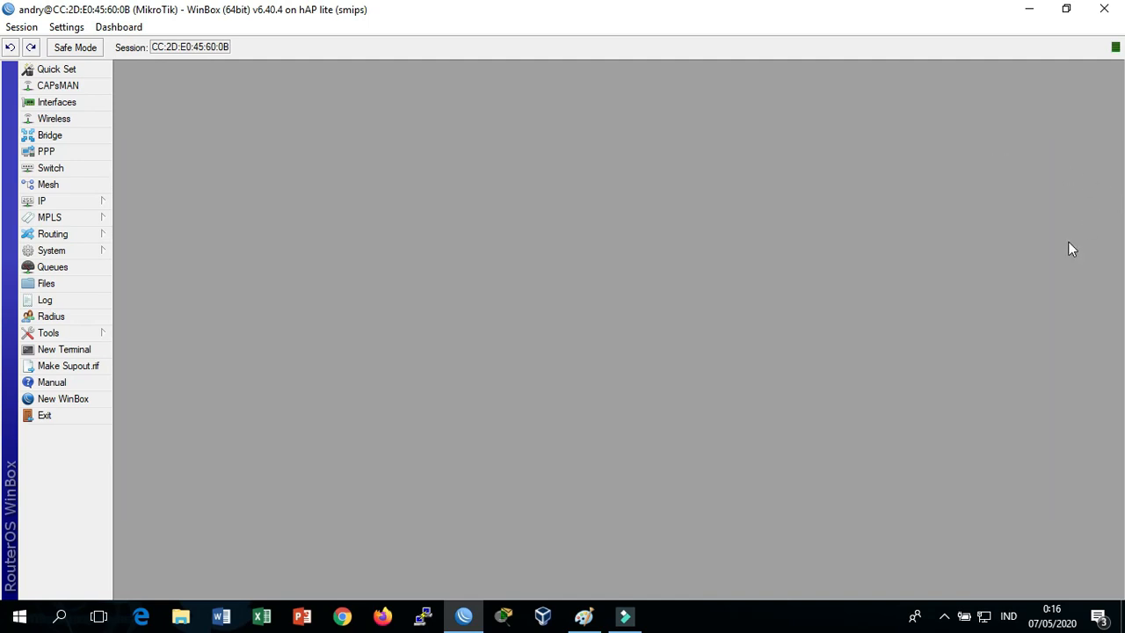
Start a new IP address on bridge1, check the diagram, then cancel the blank entry
click(90, 204)
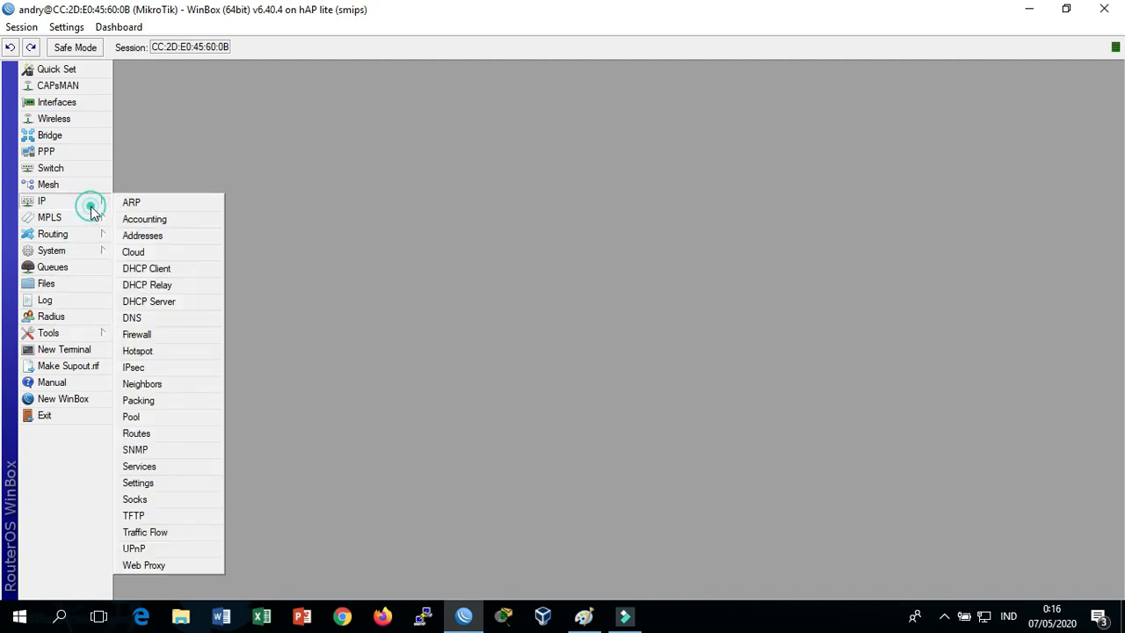
click(143, 237)
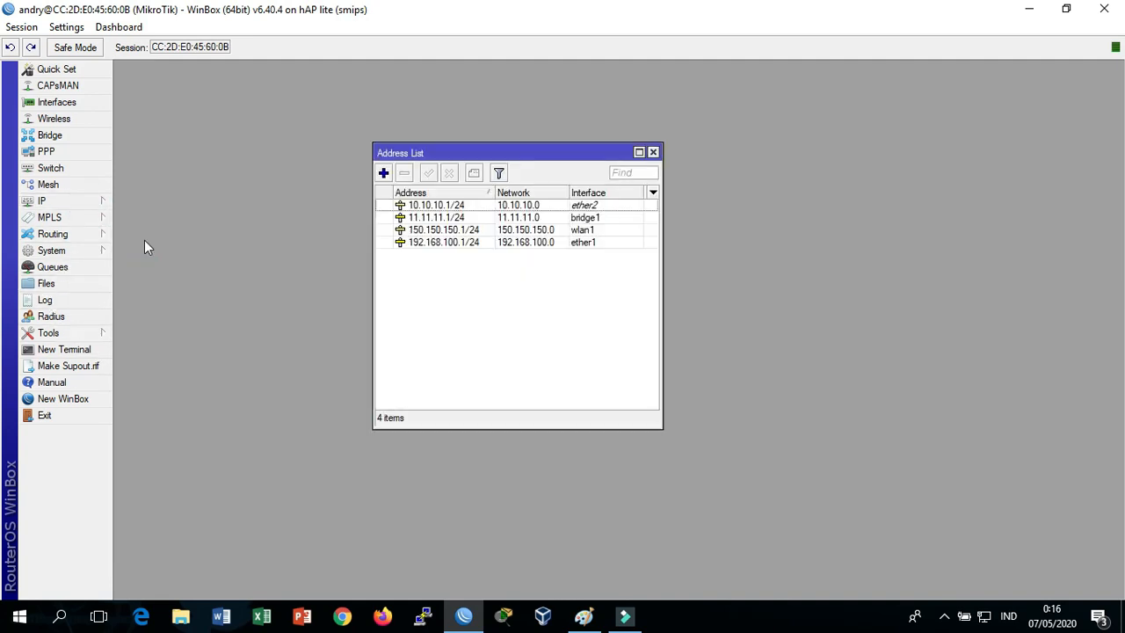
click(383, 173)
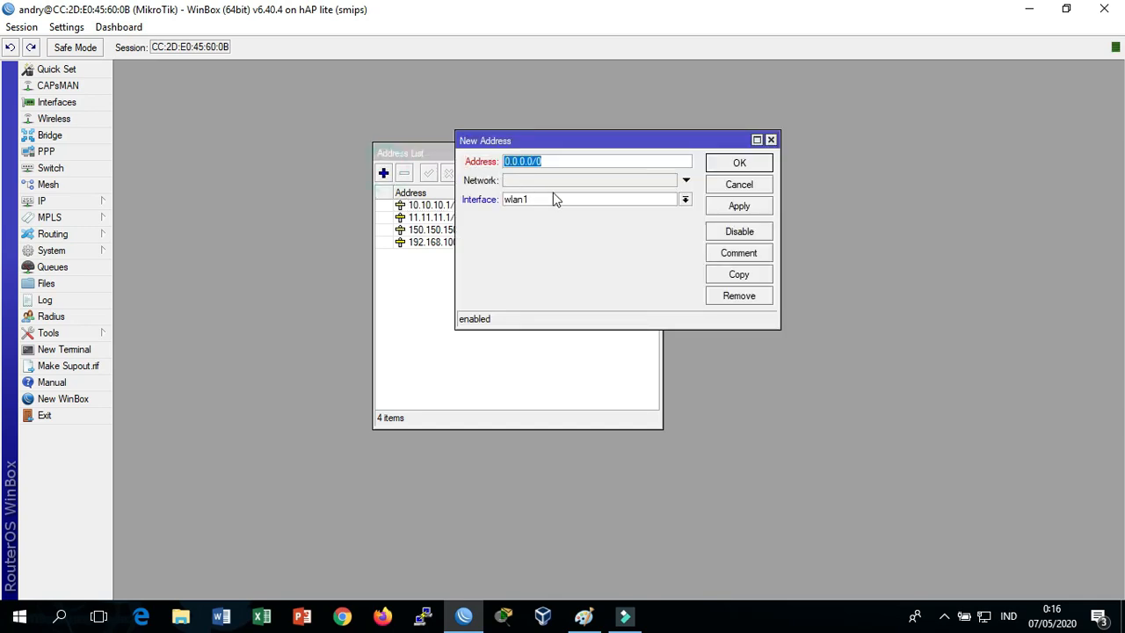
click(581, 201)
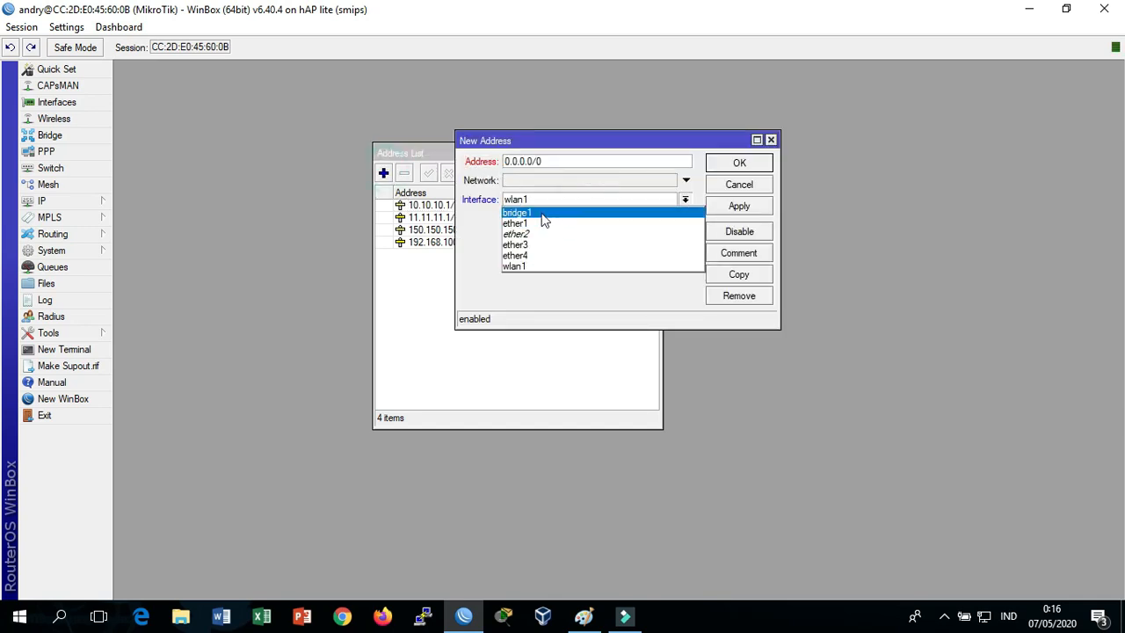
click(542, 214)
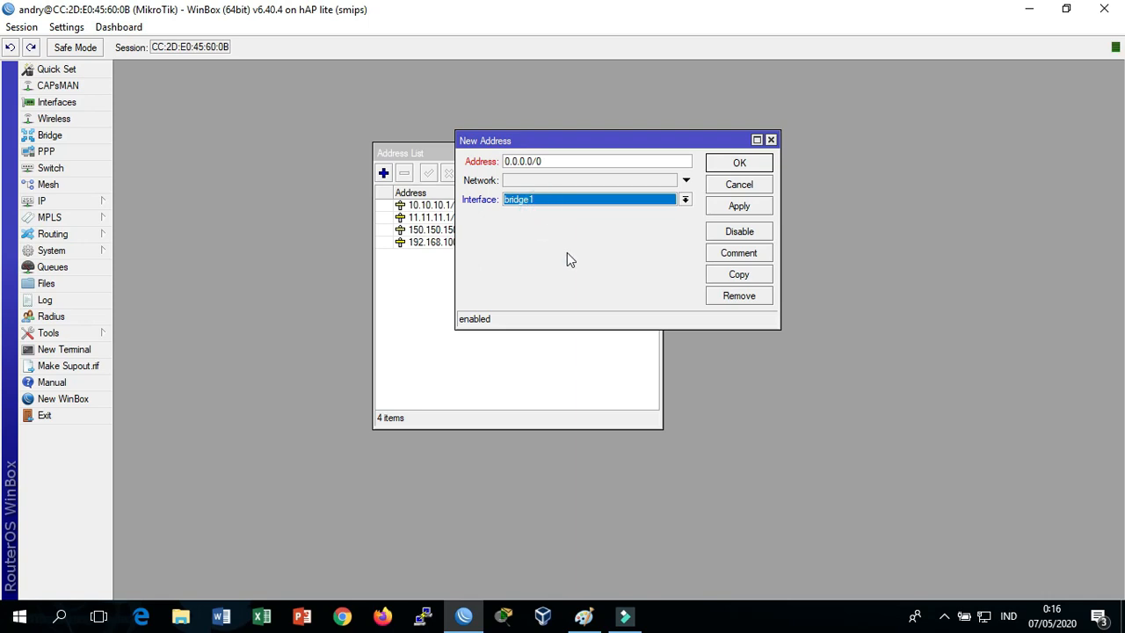
key(alt+Tab)
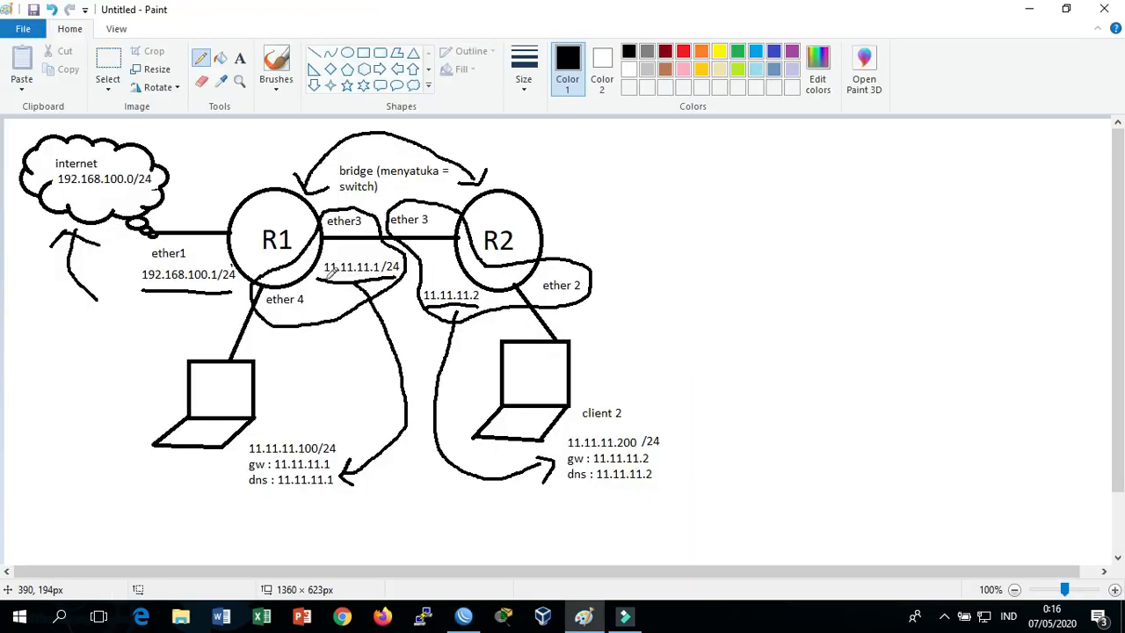
key(alt+Tab)
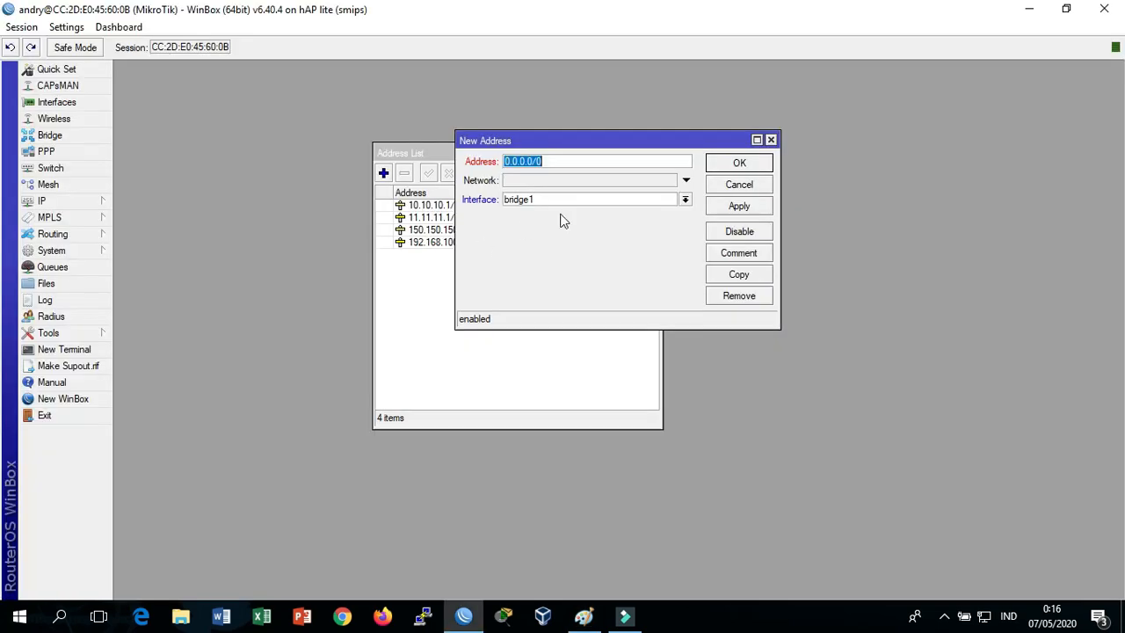
click(770, 139)
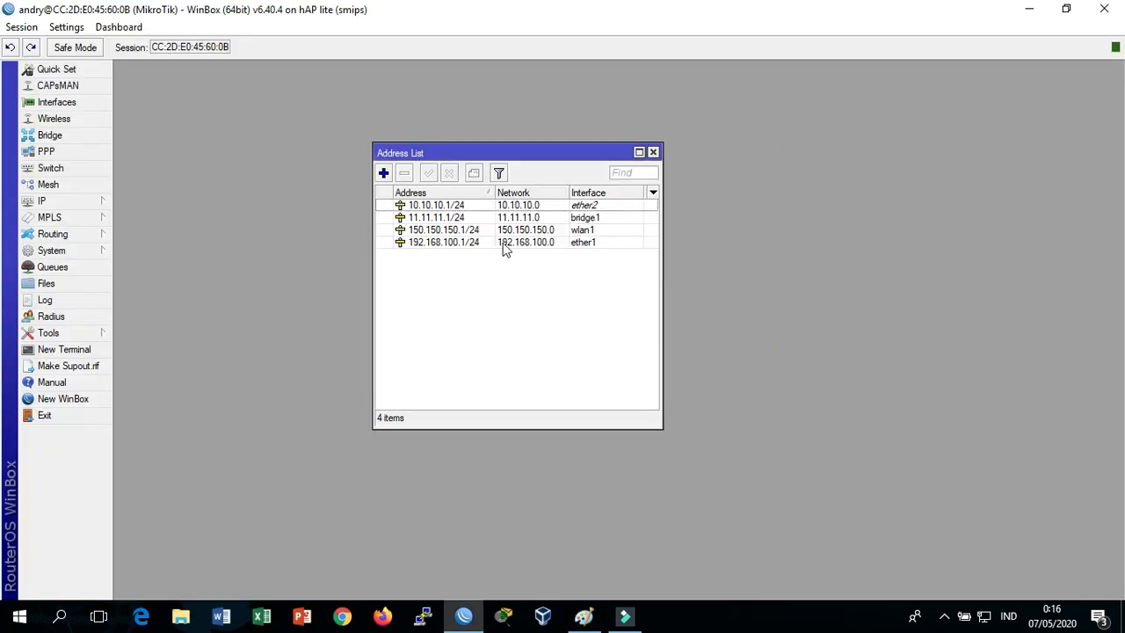
Reapply 11.11.11.1/24 on bridge1 unchanged, close the address list and end the R1 session
double_click(472, 219)
click(516, 167)
click(529, 167)
click(536, 164)
click(562, 162)
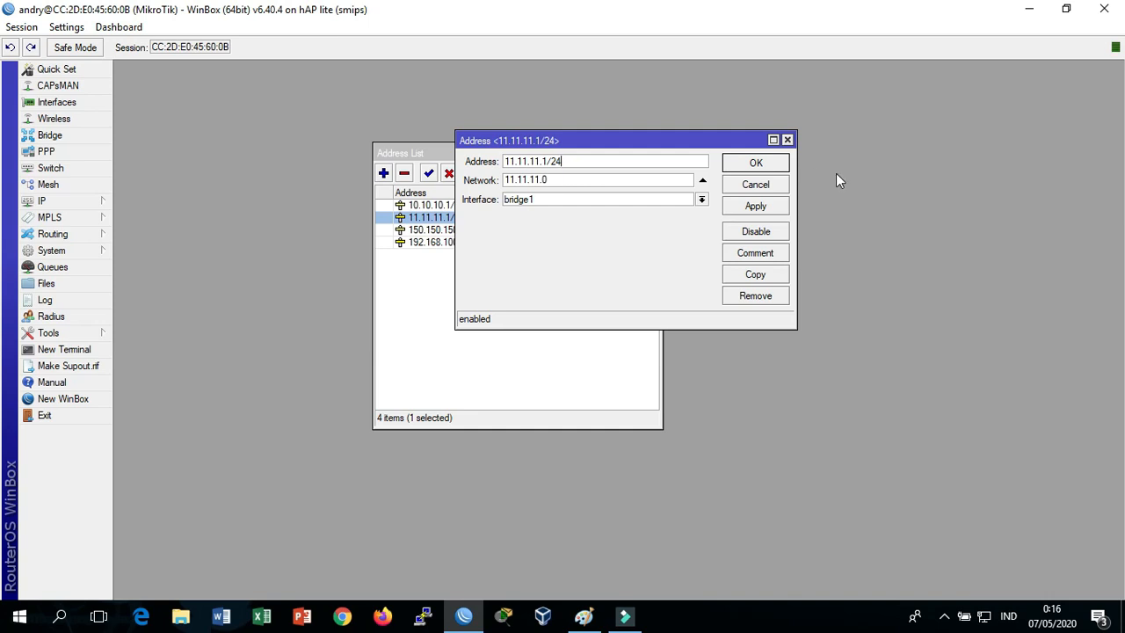
click(758, 208)
click(756, 162)
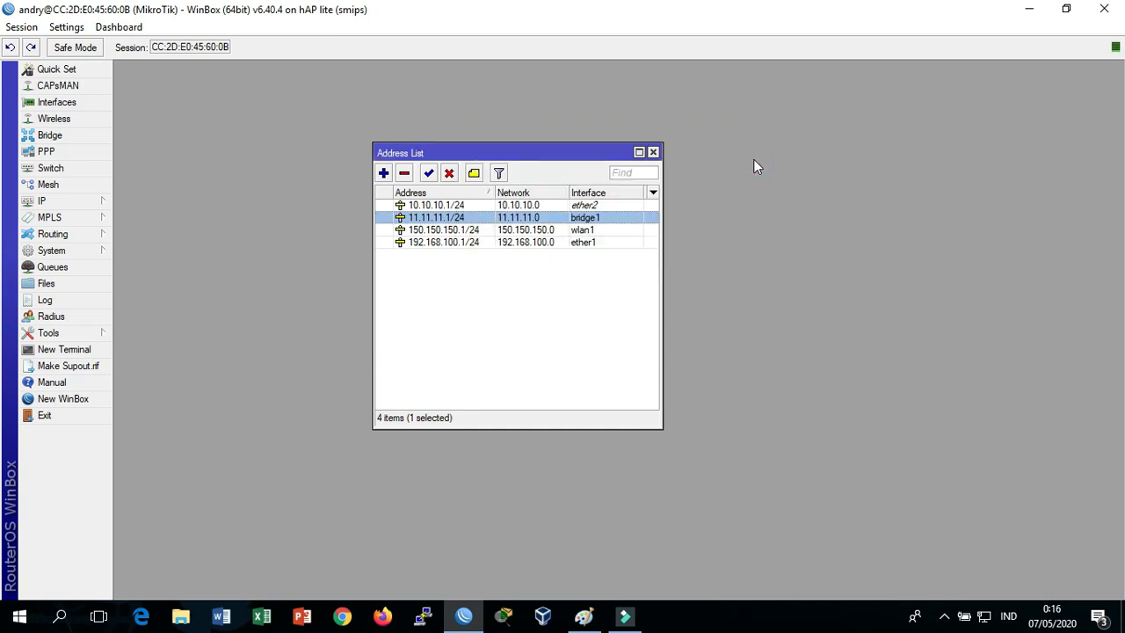
click(654, 153)
click(1105, 9)
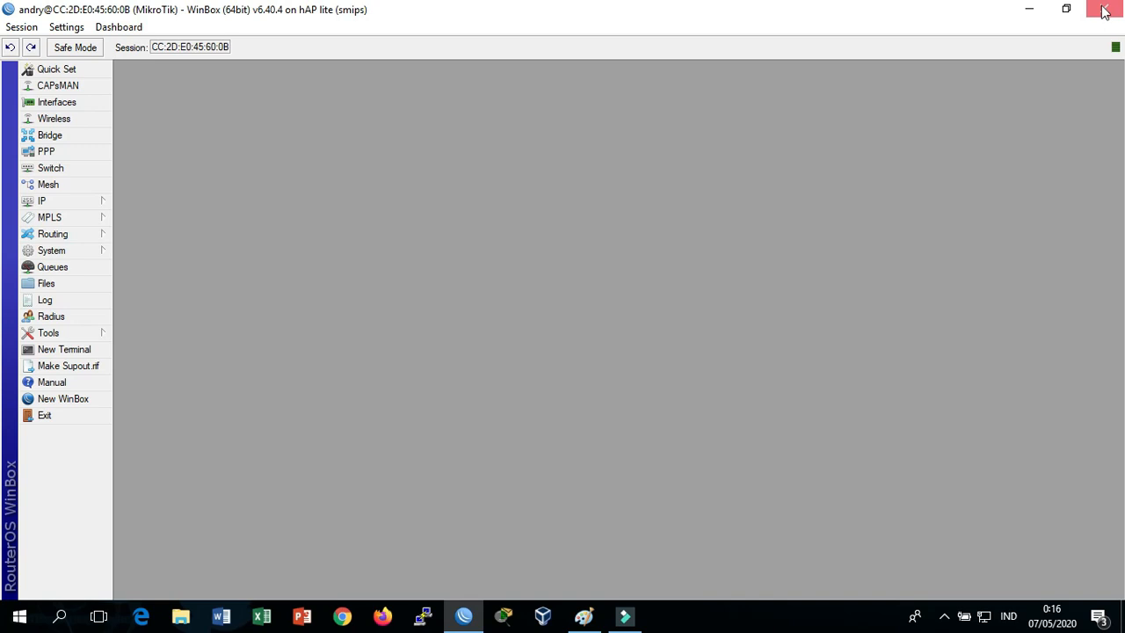
click(1105, 9)
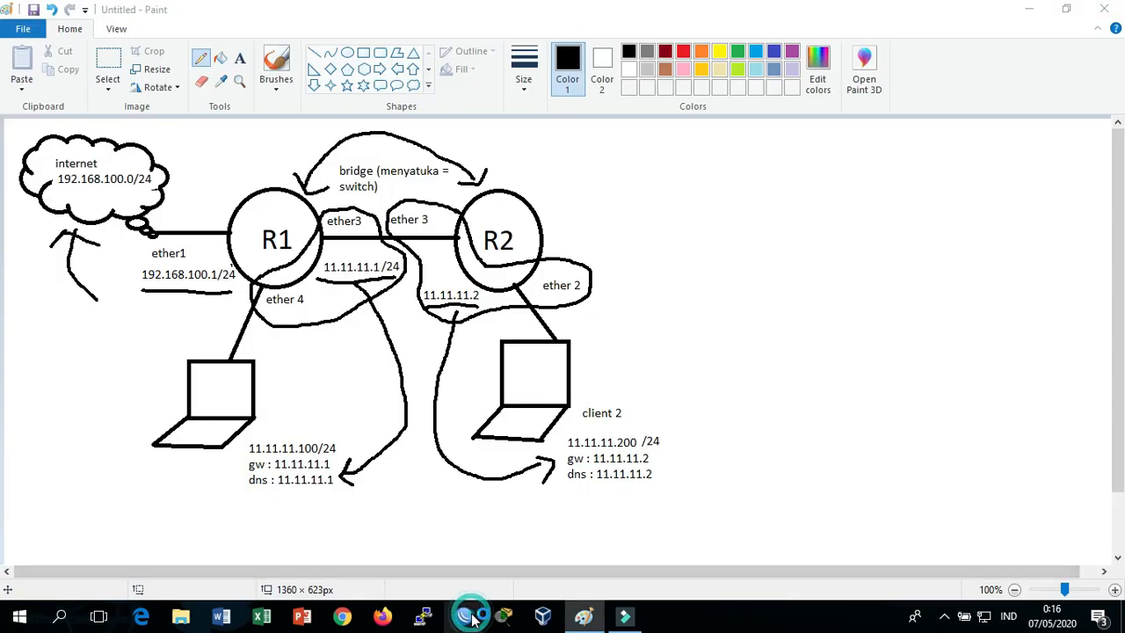
Log back into R1 by IP 11.11.11.1 and maximize the WinBox session window
click(469, 616)
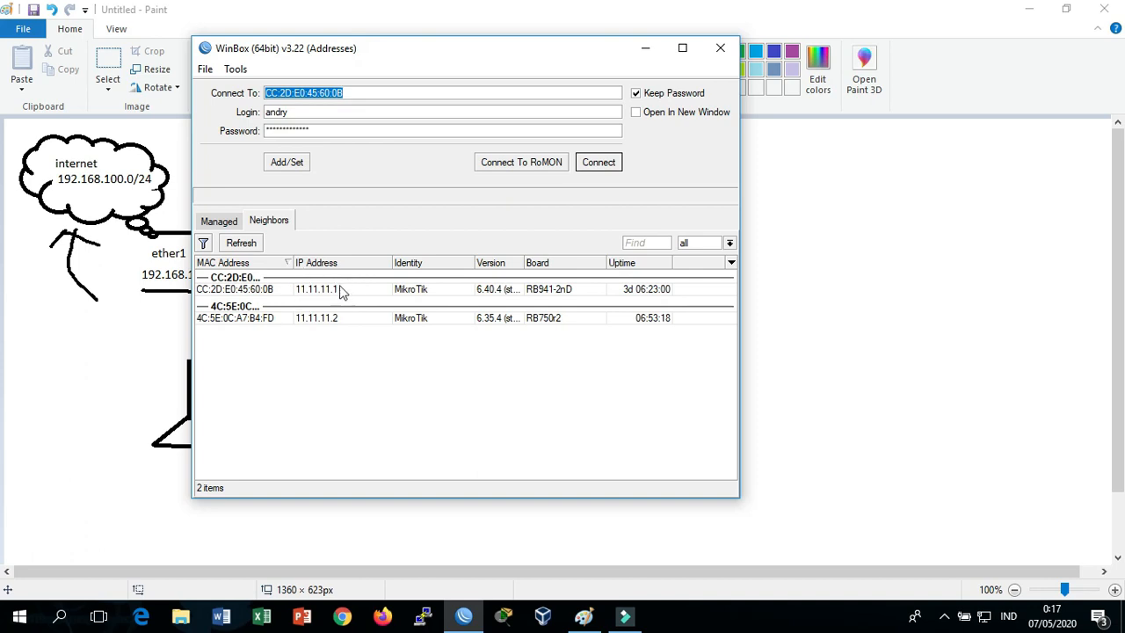
click(352, 289)
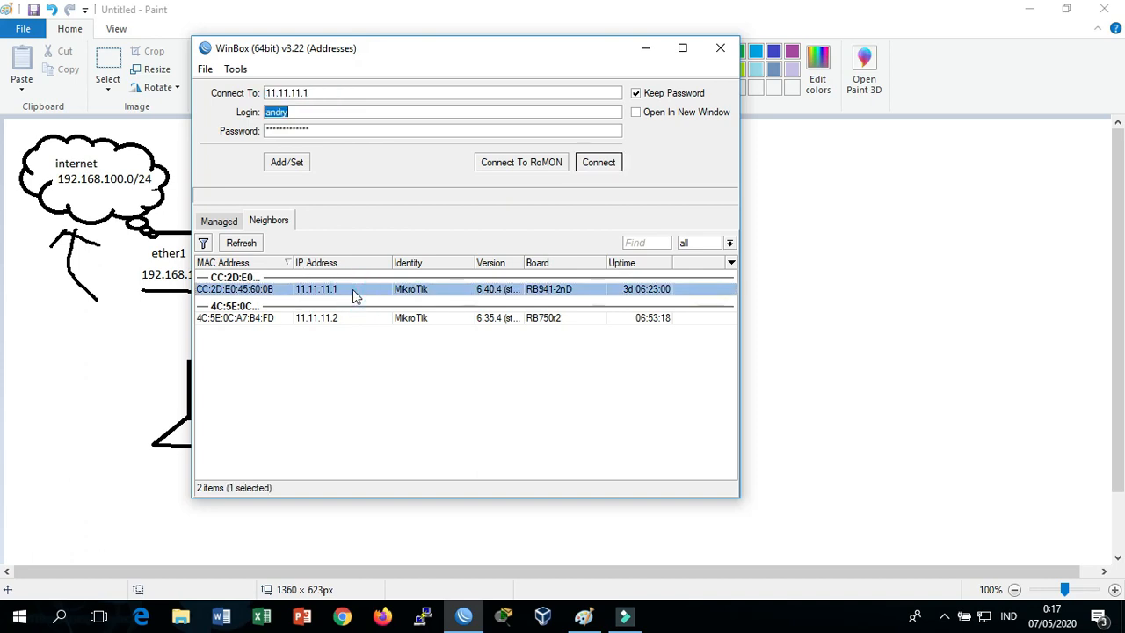
click(597, 163)
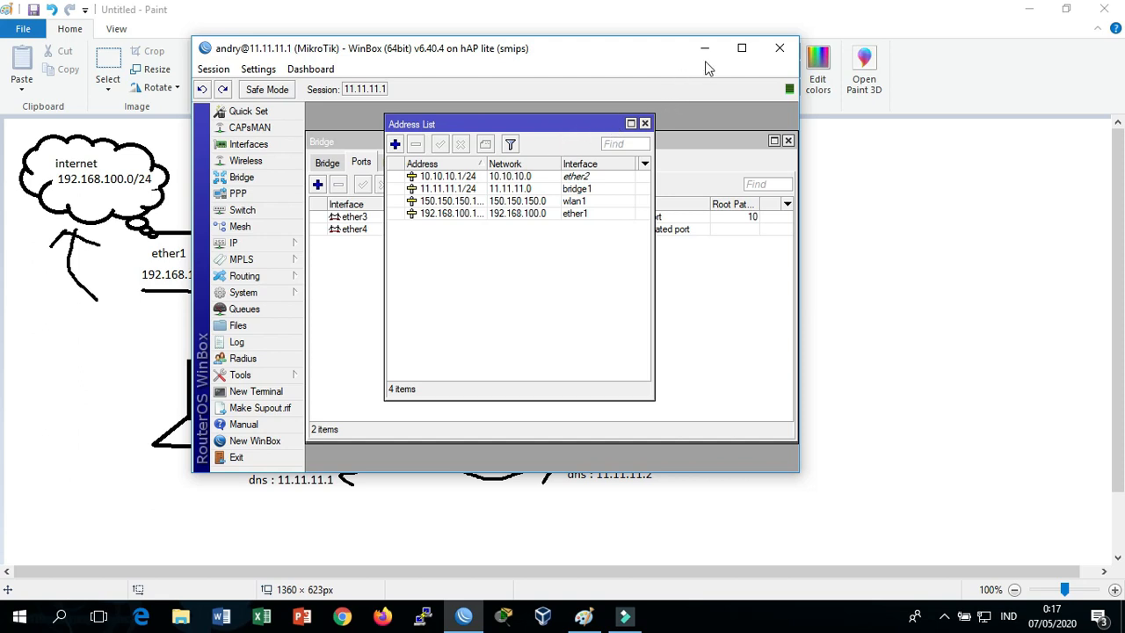
click(736, 46)
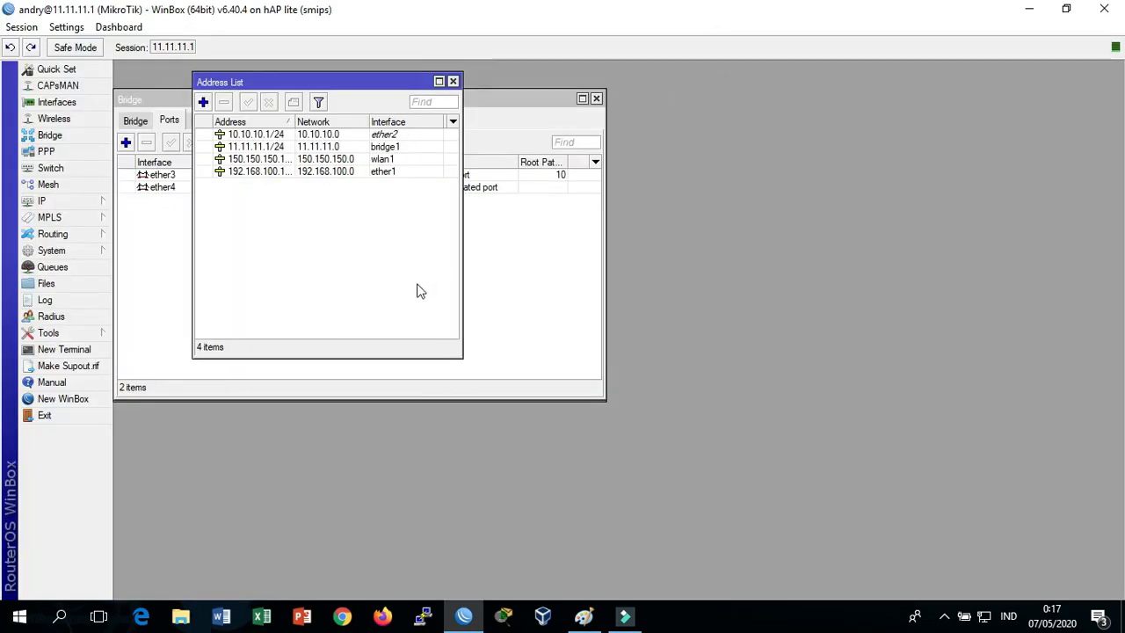
Ping google.com from an administrator Command Prompt, getting 4 of 4 replies averaging 19 ms
key(super+r)
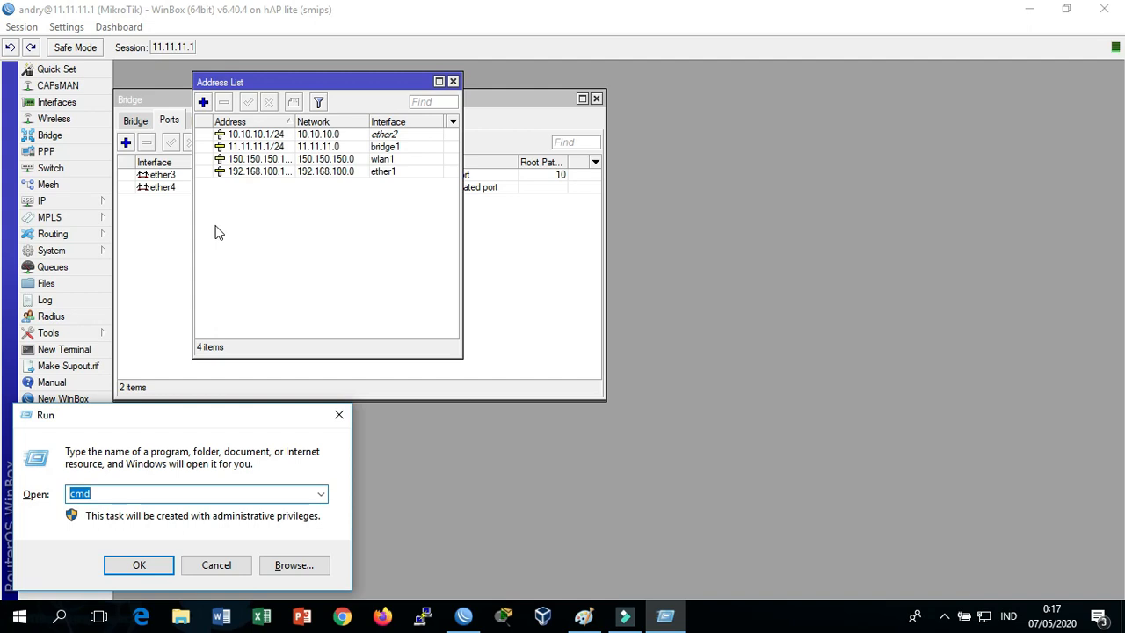
key(Return)
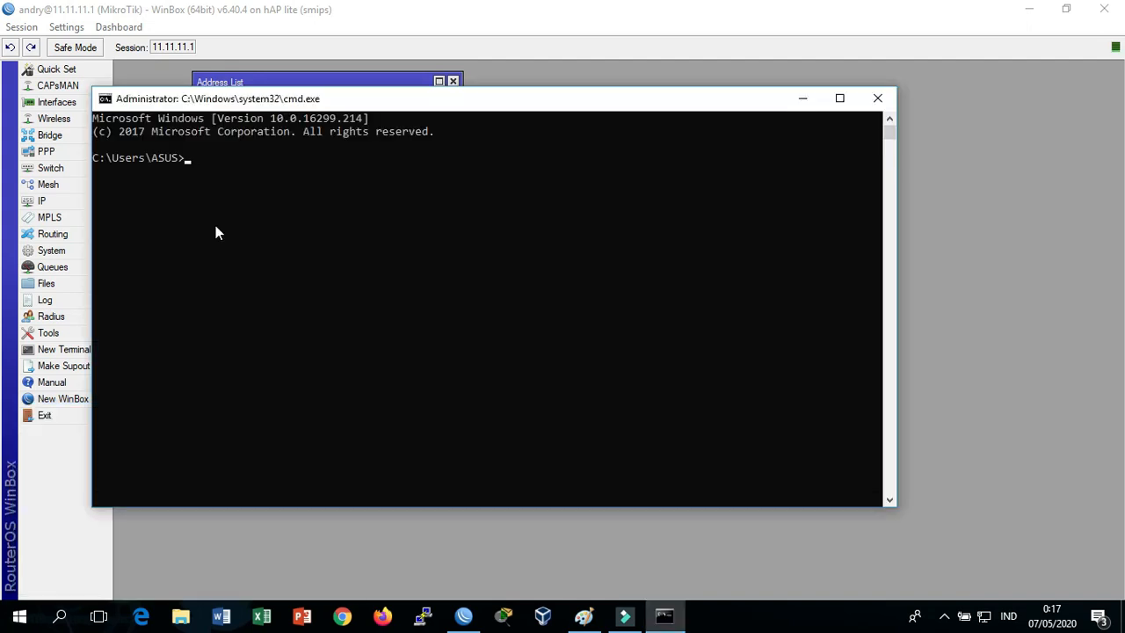
key(alt+Tab)
key(alt+Tab)
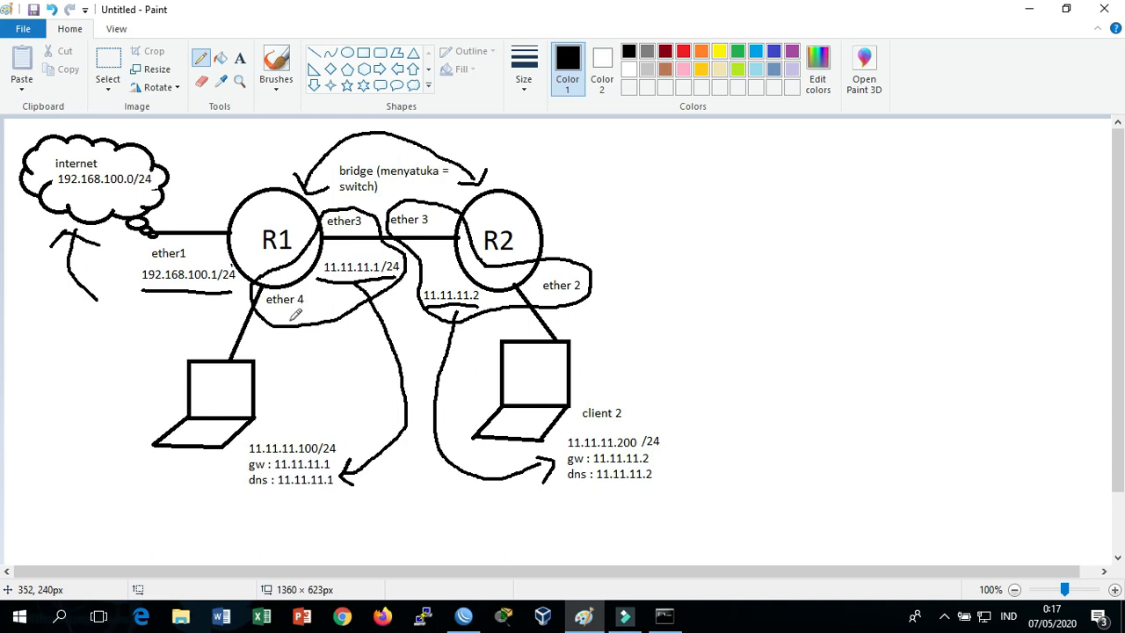
key(alt+Tab)
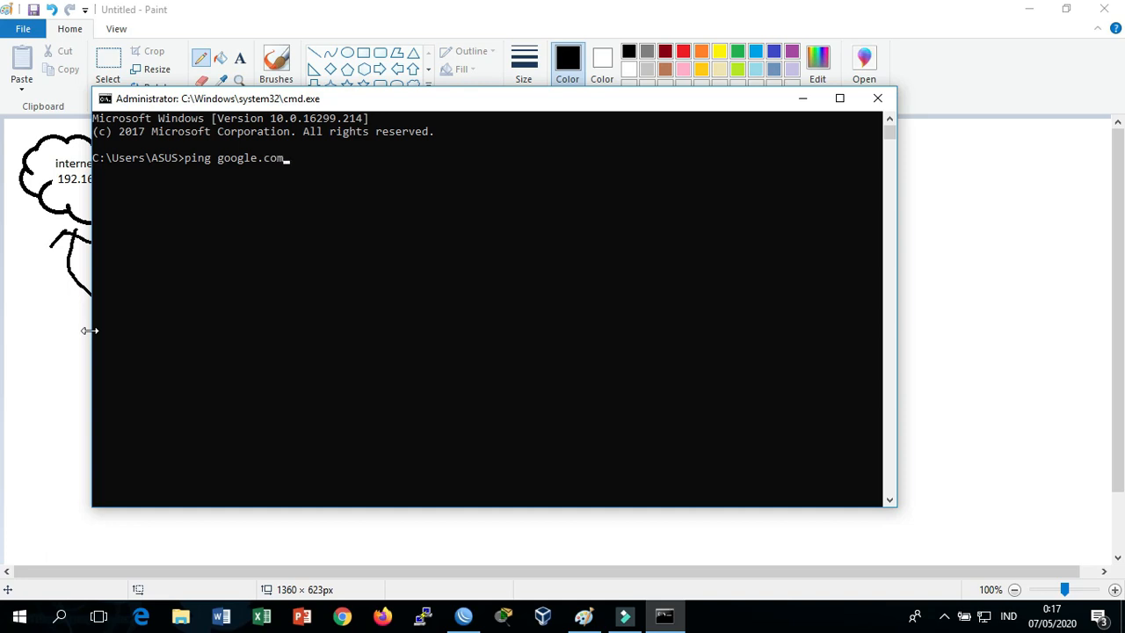
key(Return)
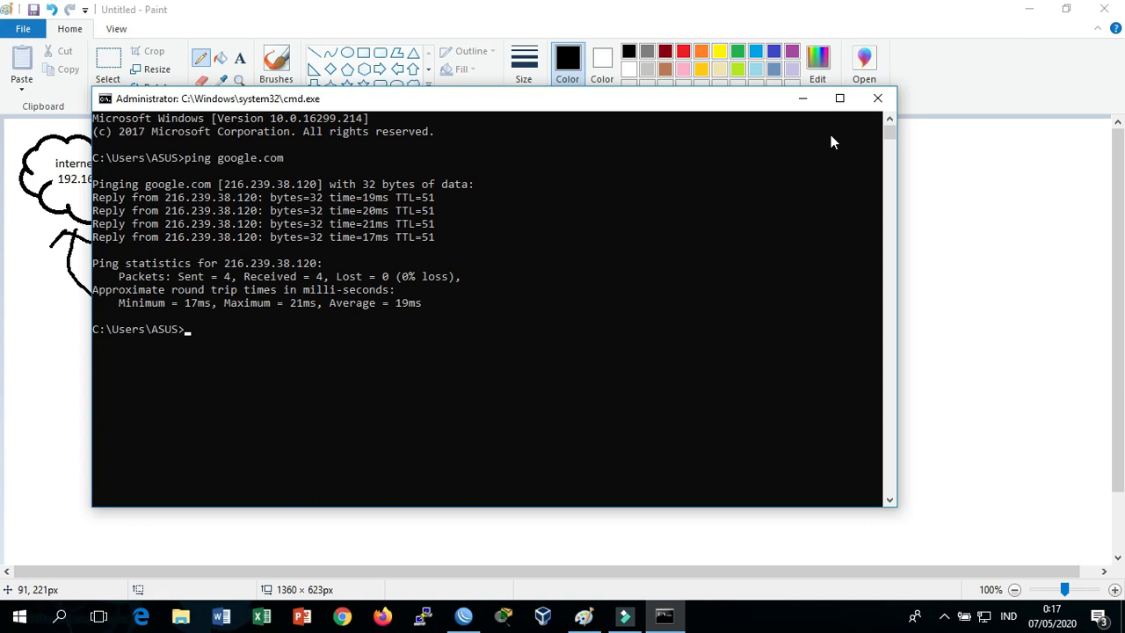
click(877, 98)
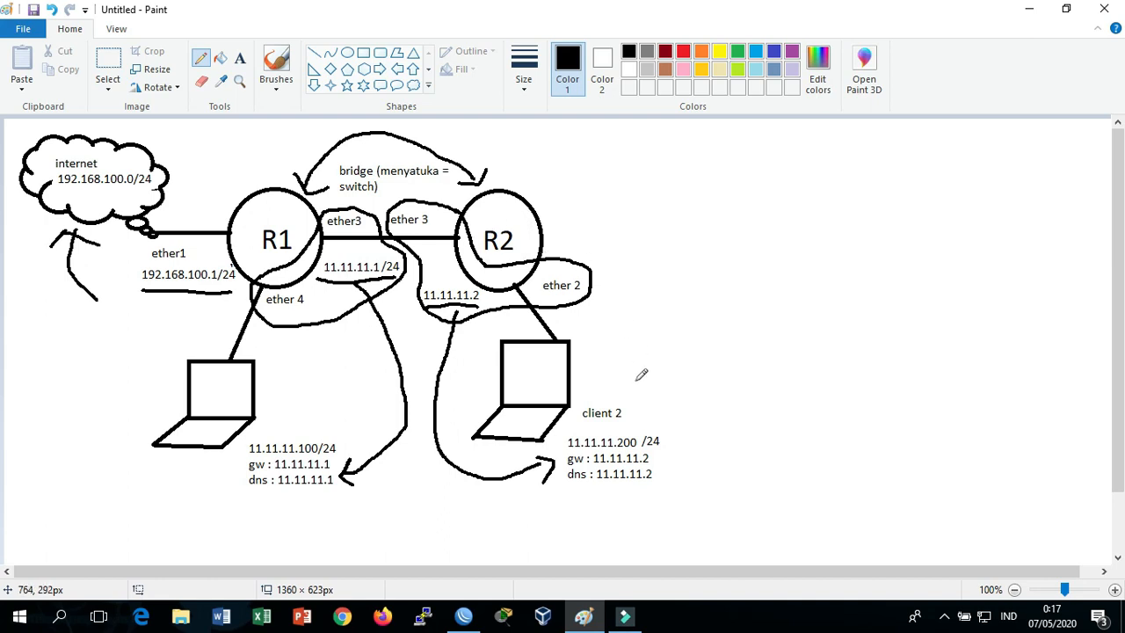
key(alt+Tab)
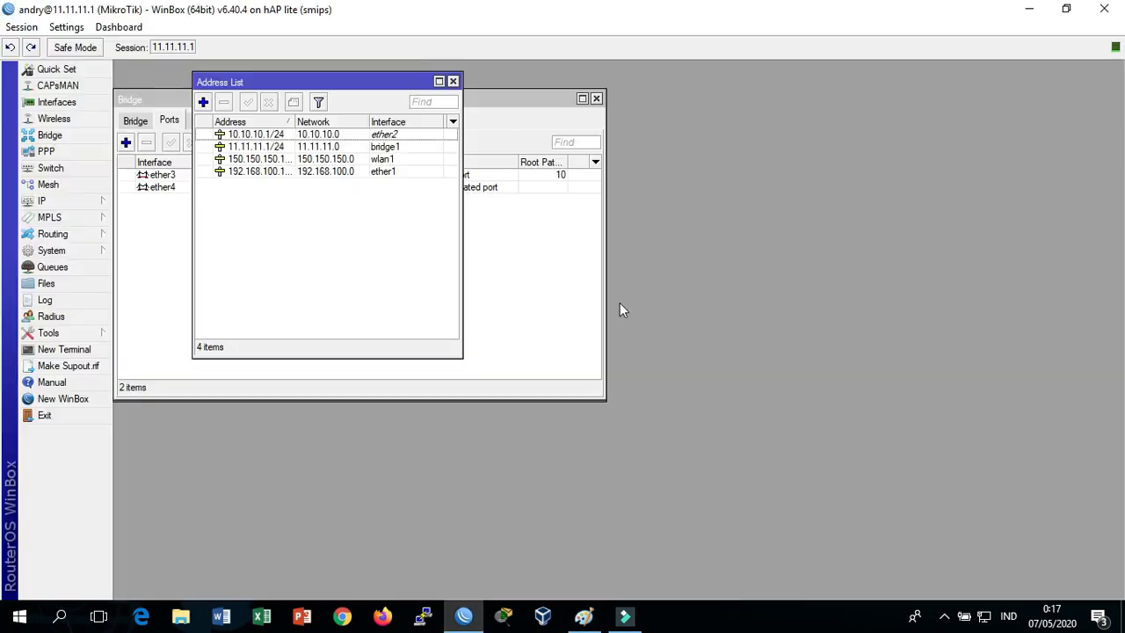
End the R1 session and select the R2 neighbour 4C:5E:0C:A7:B4:FD in WinBox
click(1104, 17)
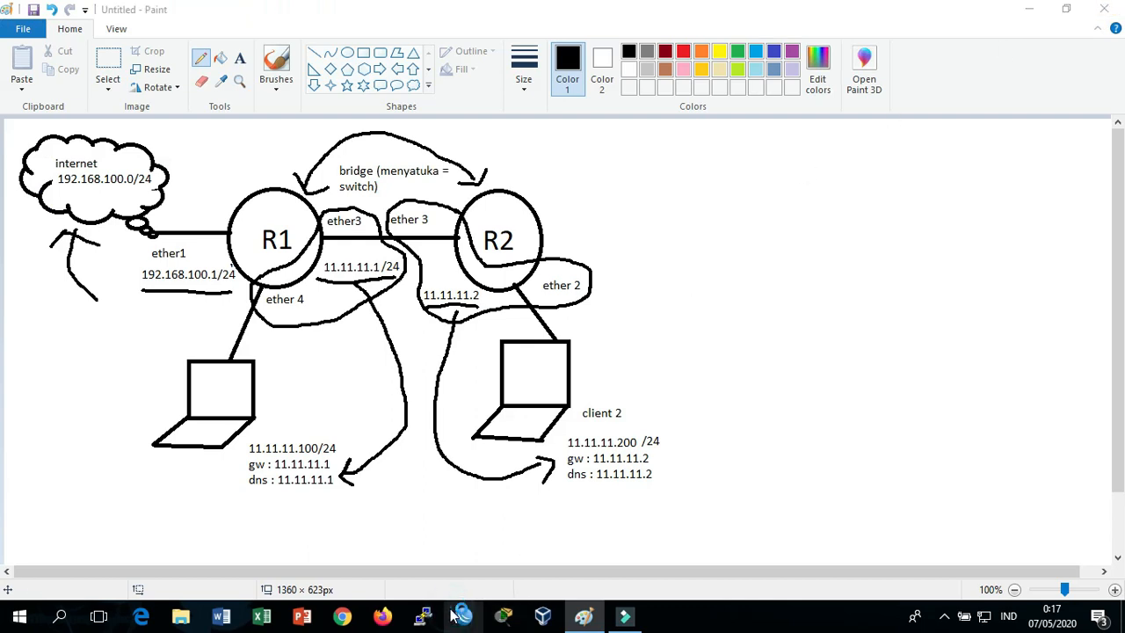
click(461, 615)
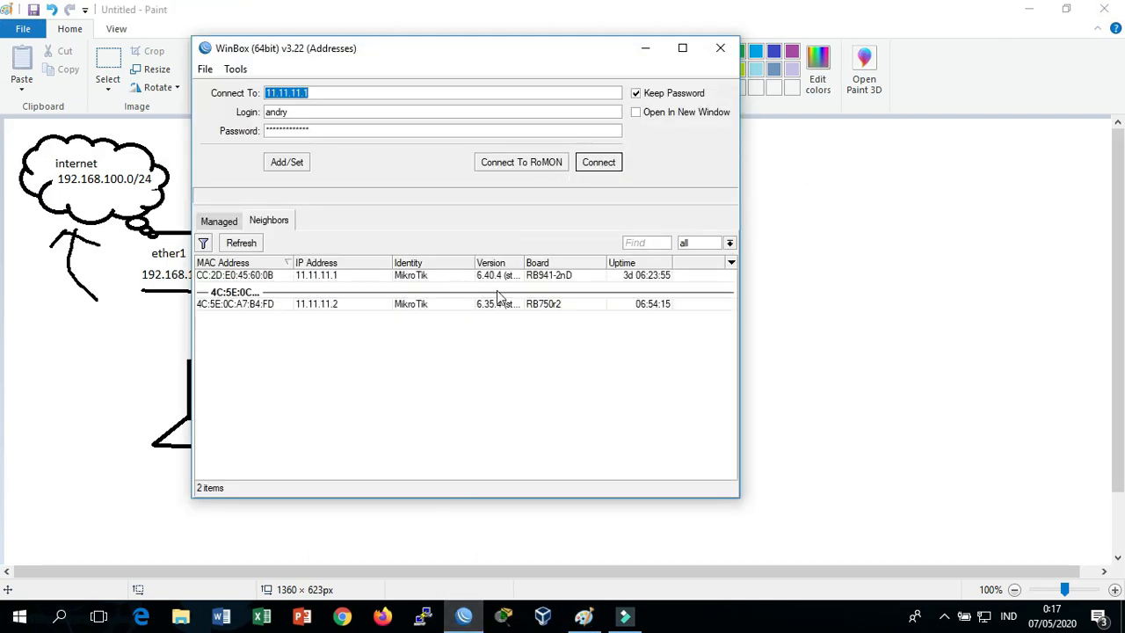
mouse_move(564, 53)
mouse_down()
mouse_move(654, 45)
mouse_move(720, 68)
mouse_up()
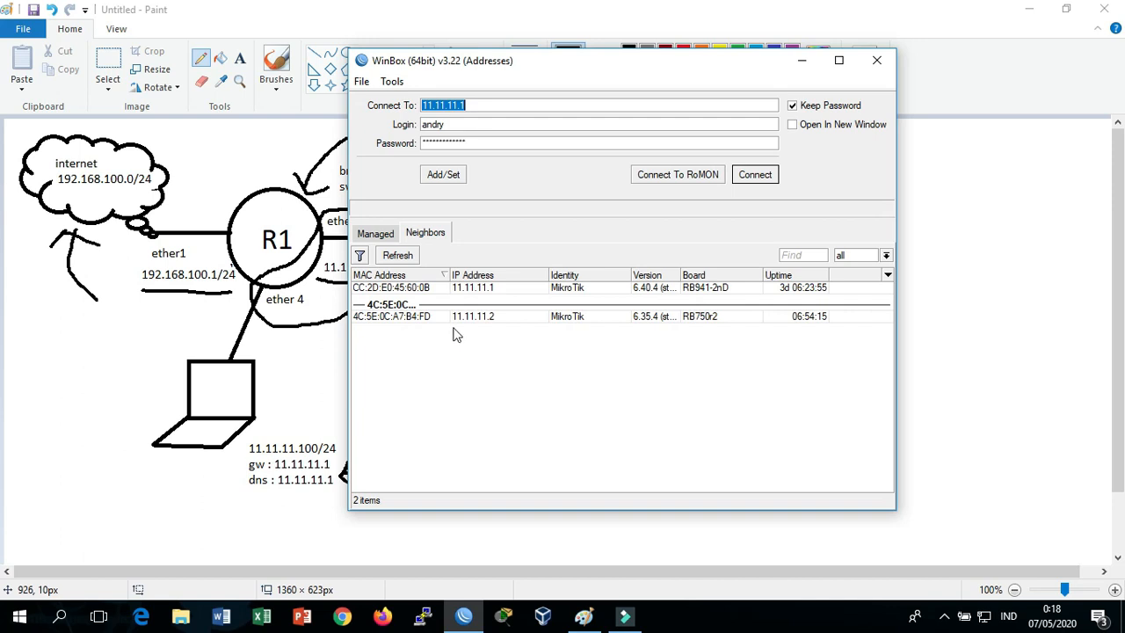
drag(545, 84, 852, 93)
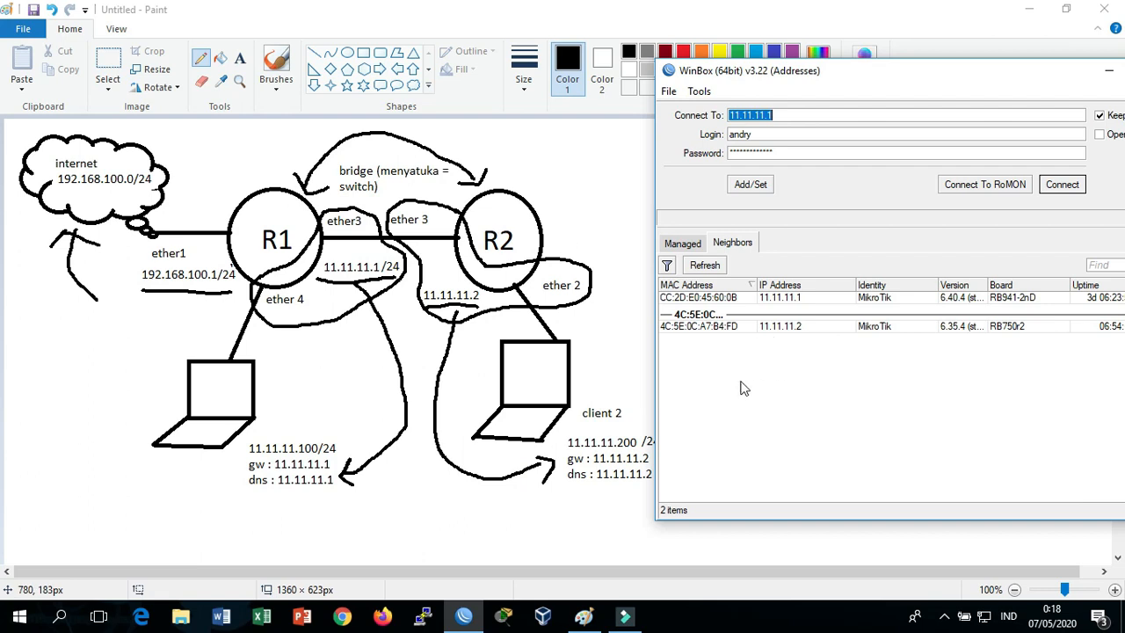
click(700, 328)
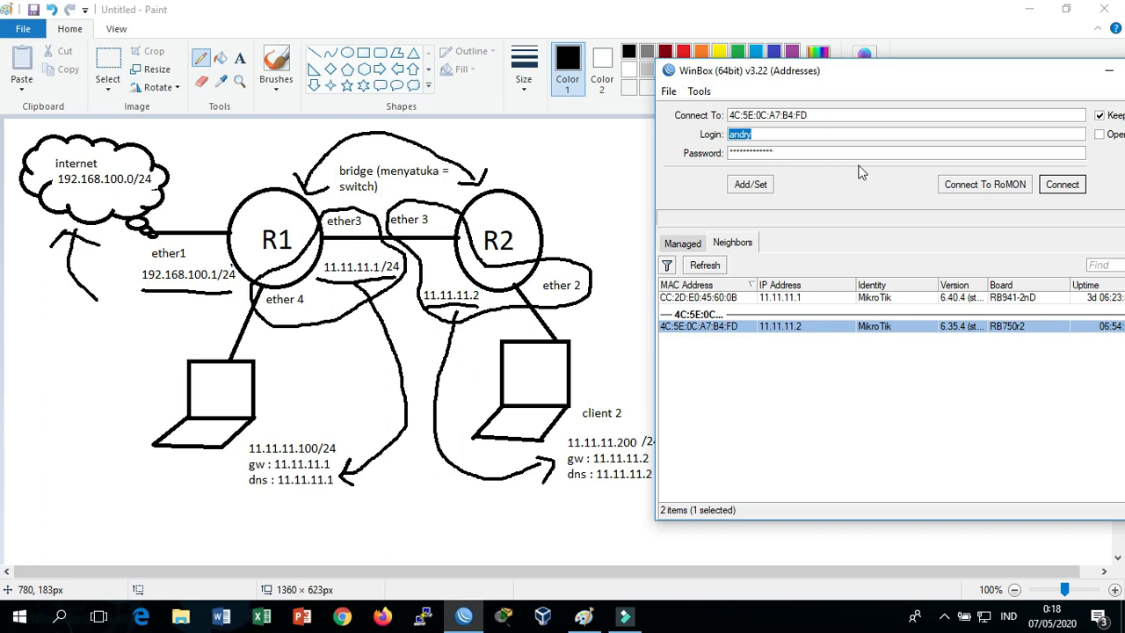
Log into R2 as admin with an empty password
click(1057, 185)
click(795, 151)
double_click(761, 133)
text(admin)
key(Tab)
key(BackSpace)
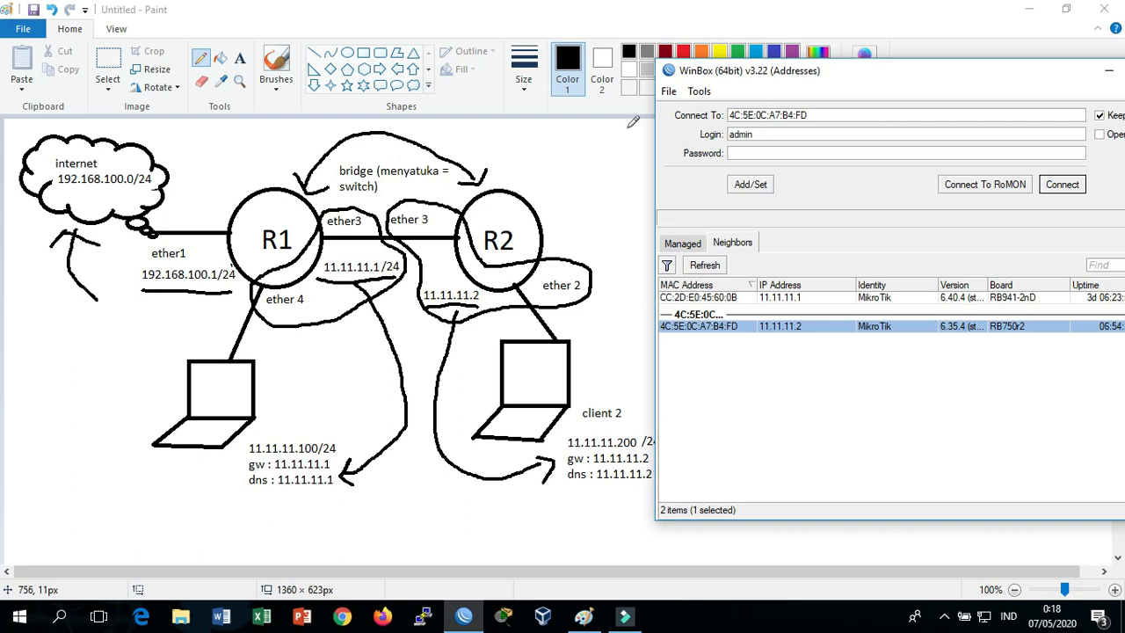
click(1061, 185)
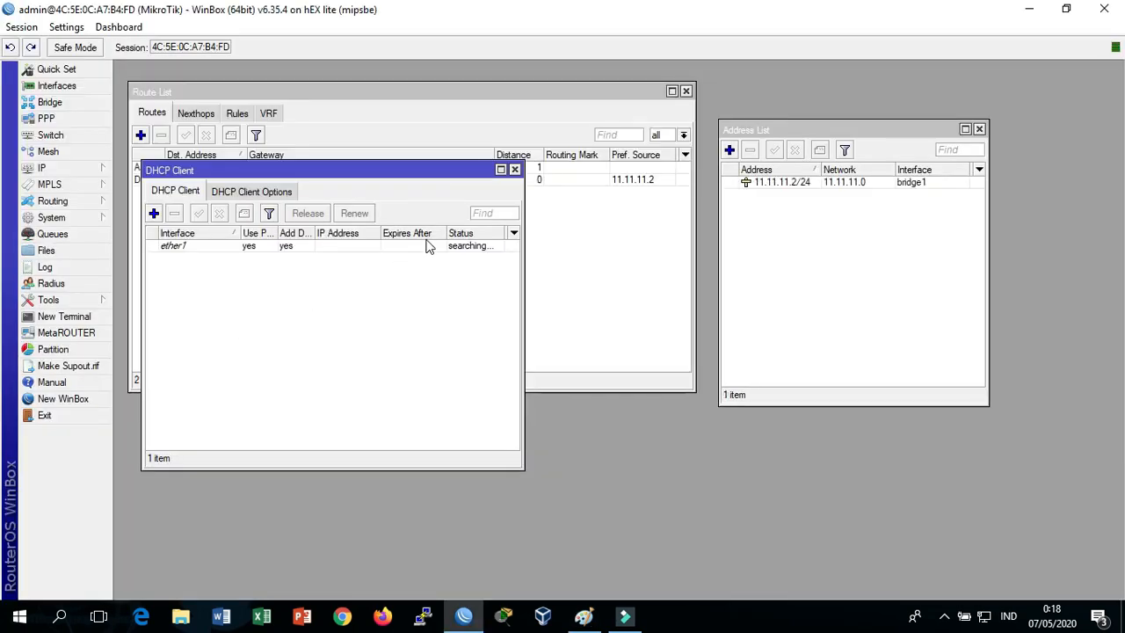
Close R2's open windows, compare with the diagram, and open the Bridge list showing bridge1
key(Escape)
key(Escape)
key(Escape)
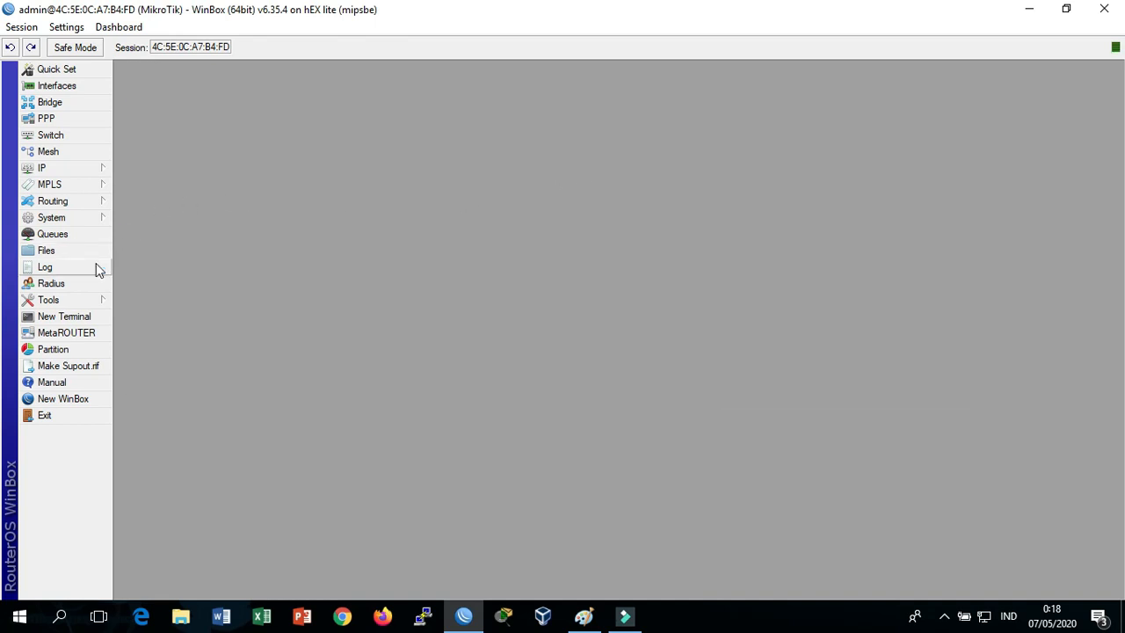
key(alt+Tab)
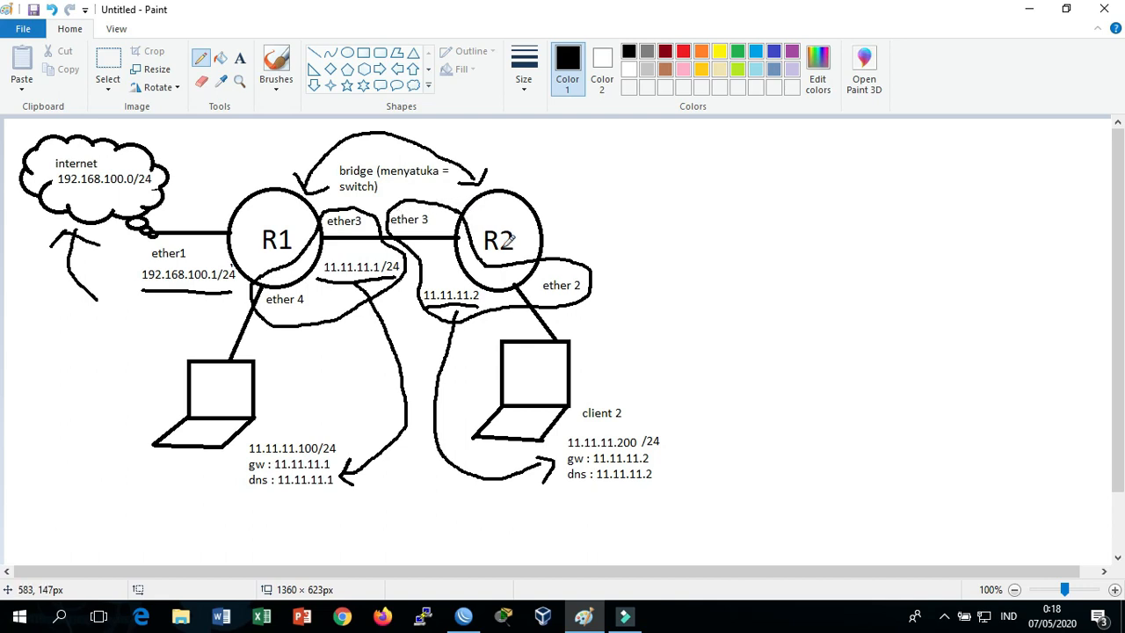
key(alt+Tab)
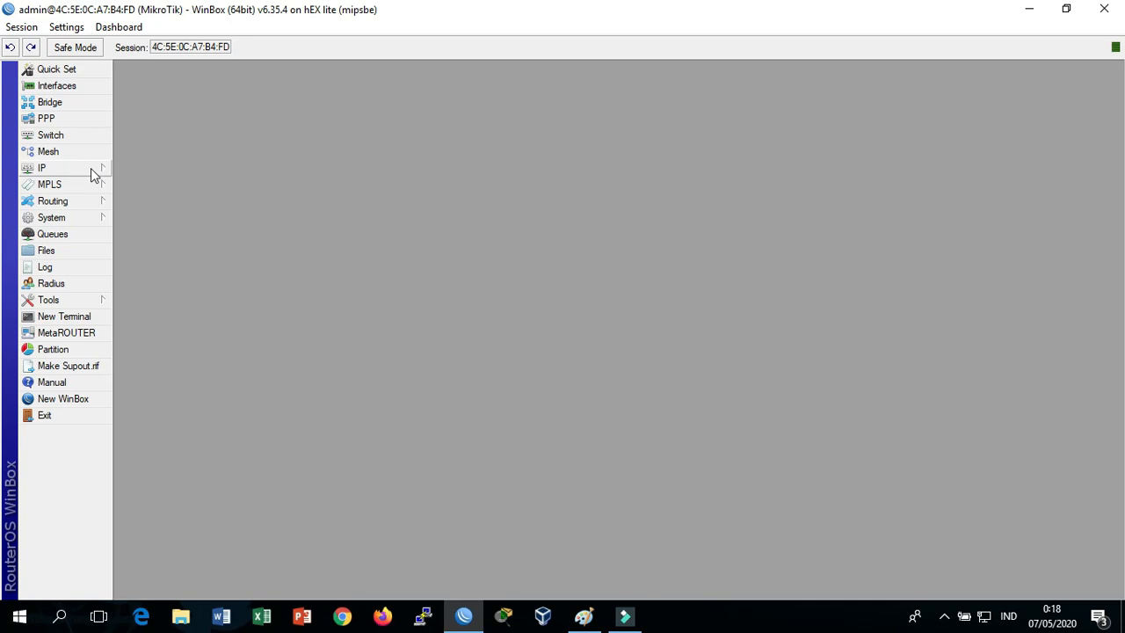
click(81, 104)
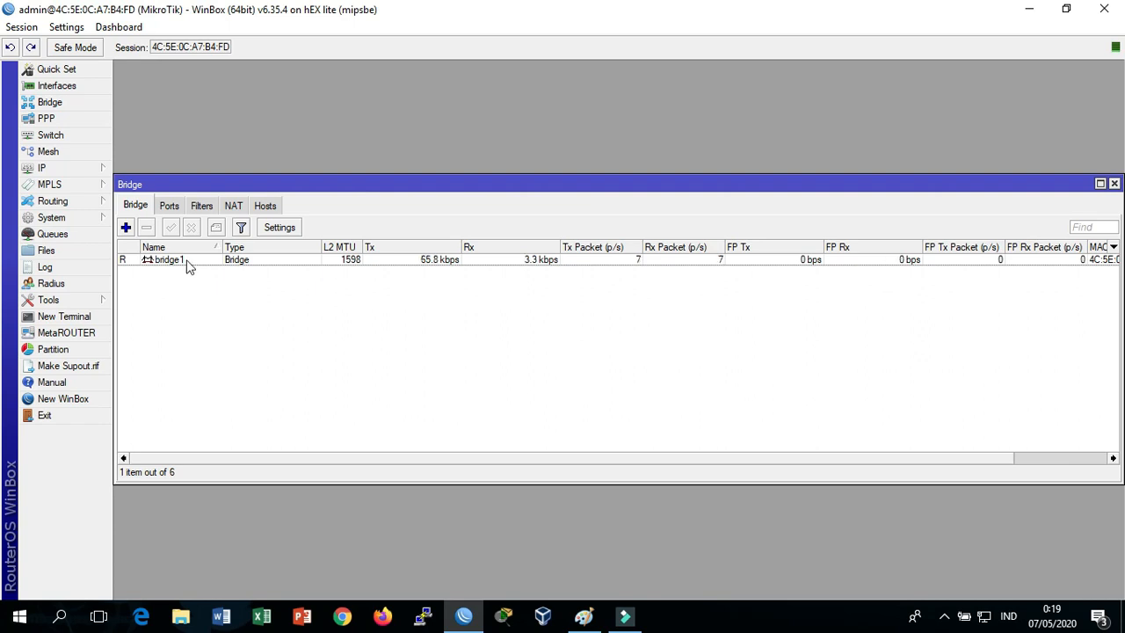
Check that bridge1's ports are ether2 and ether3, then open R2's IP address list
click(169, 207)
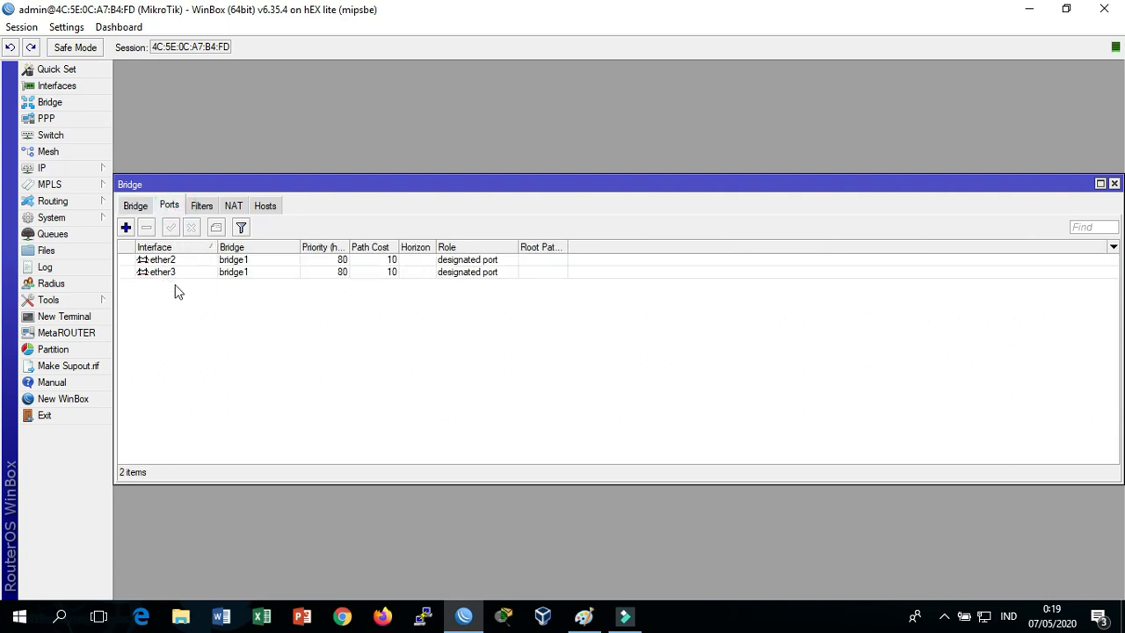
click(1114, 184)
click(109, 165)
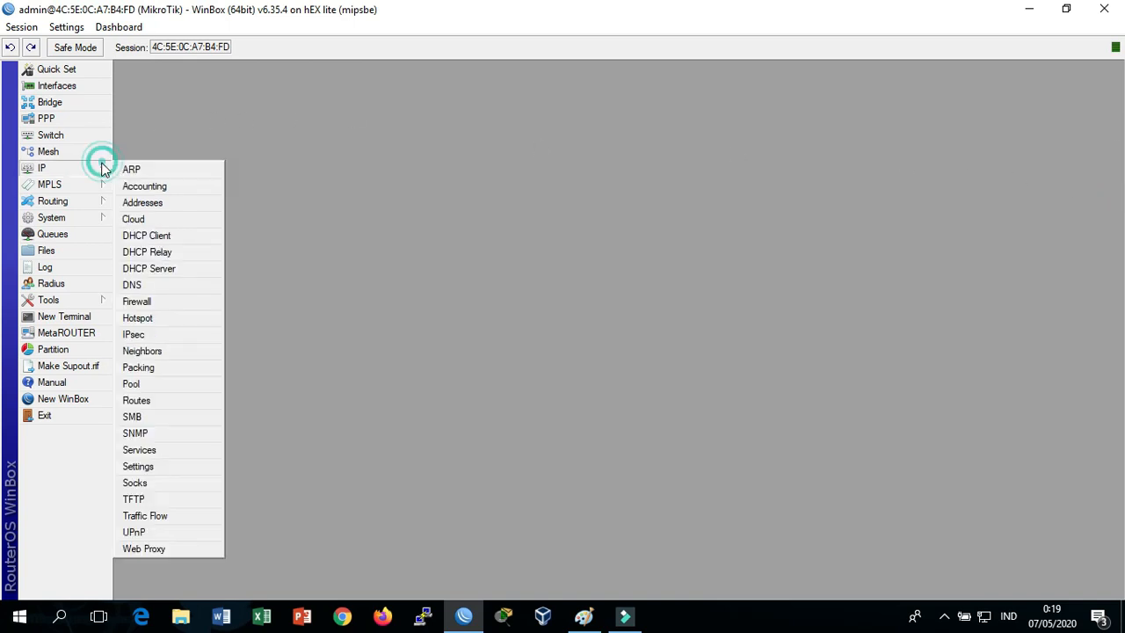
click(154, 201)
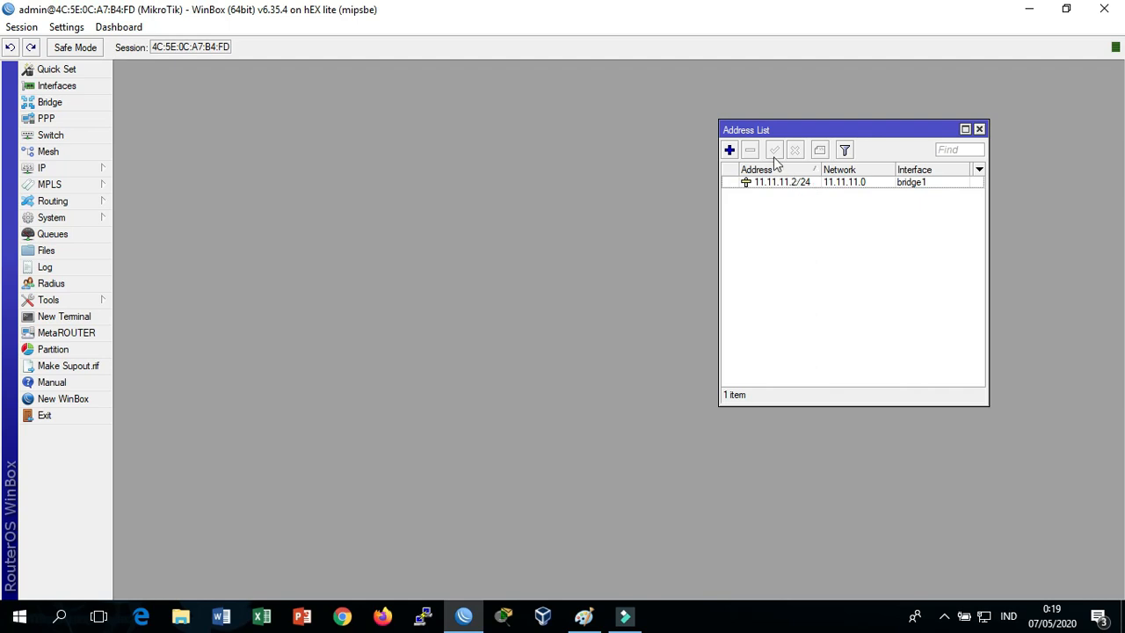
drag(753, 136, 418, 147)
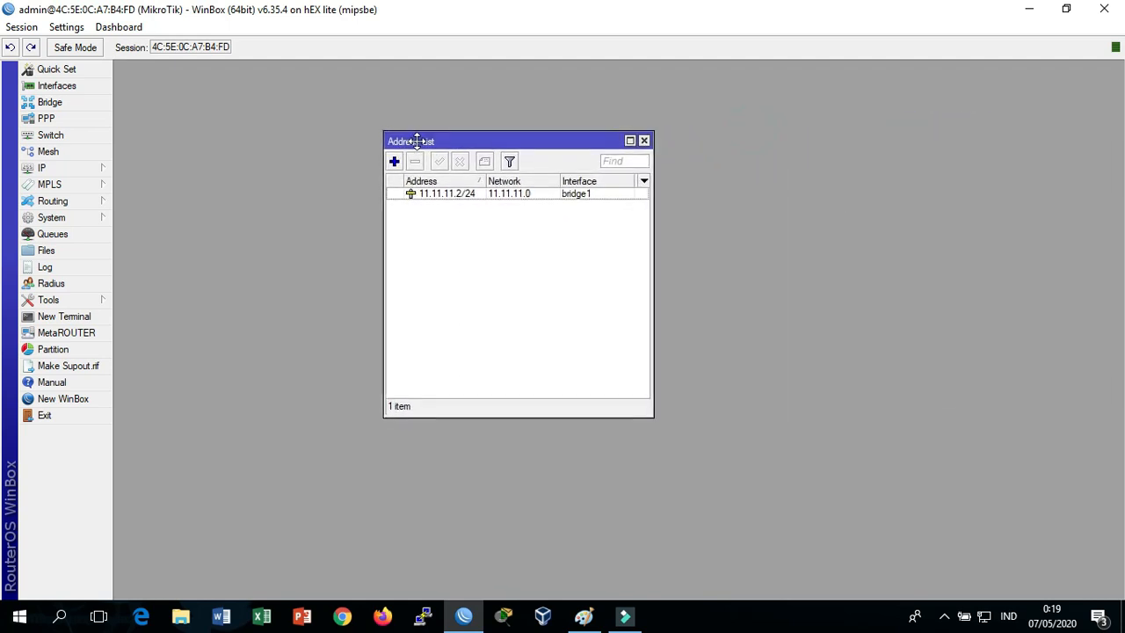
Keep 11.11.11.2/24 on bridge1 after comparing with the diagram, then close the address list
double_click(461, 193)
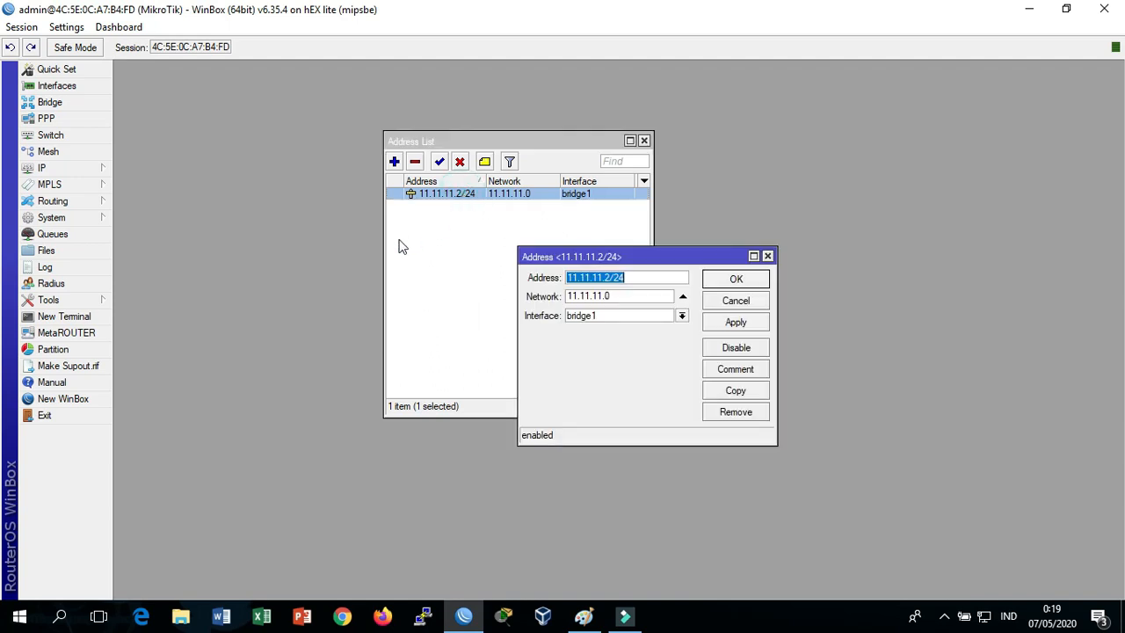
click(620, 277)
key(alt+Tab)
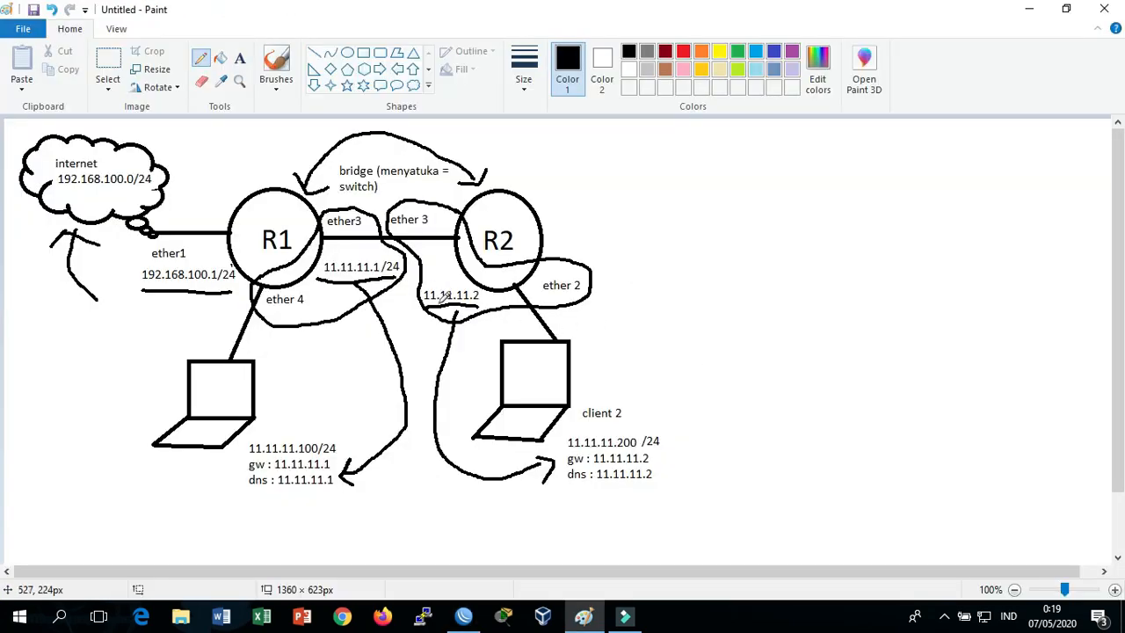
key(alt+Tab)
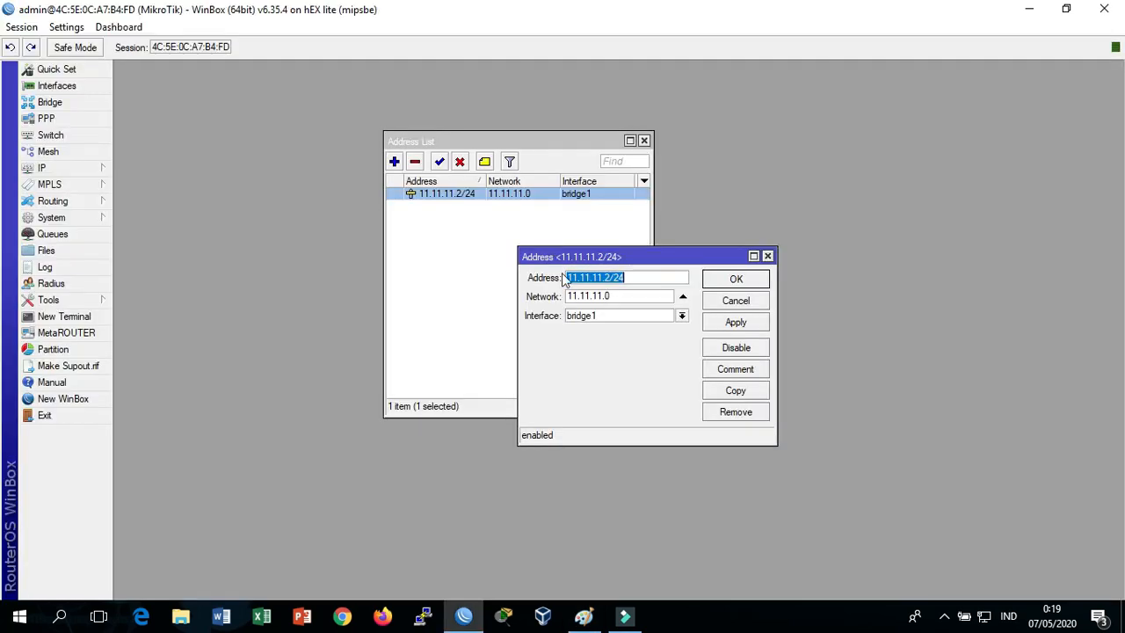
click(634, 276)
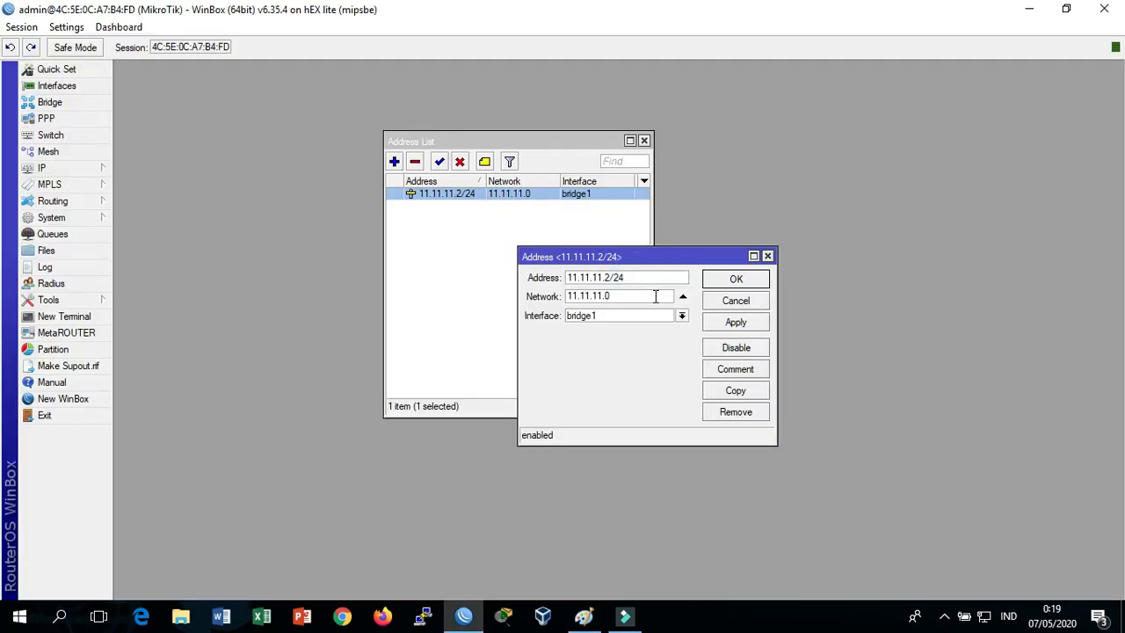
click(681, 316)
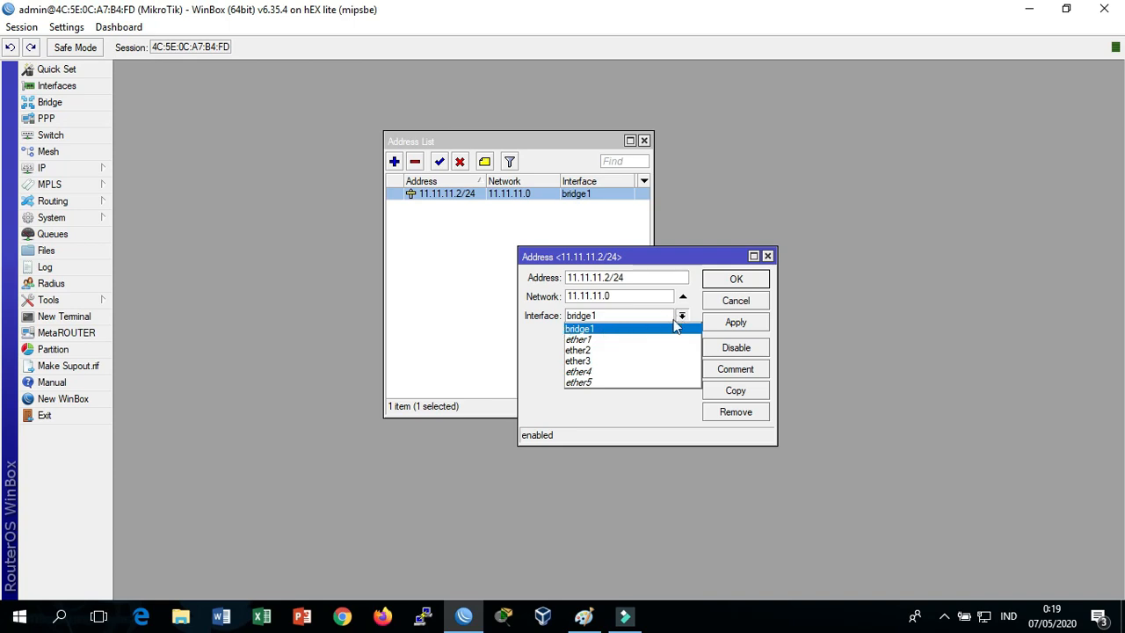
click(728, 283)
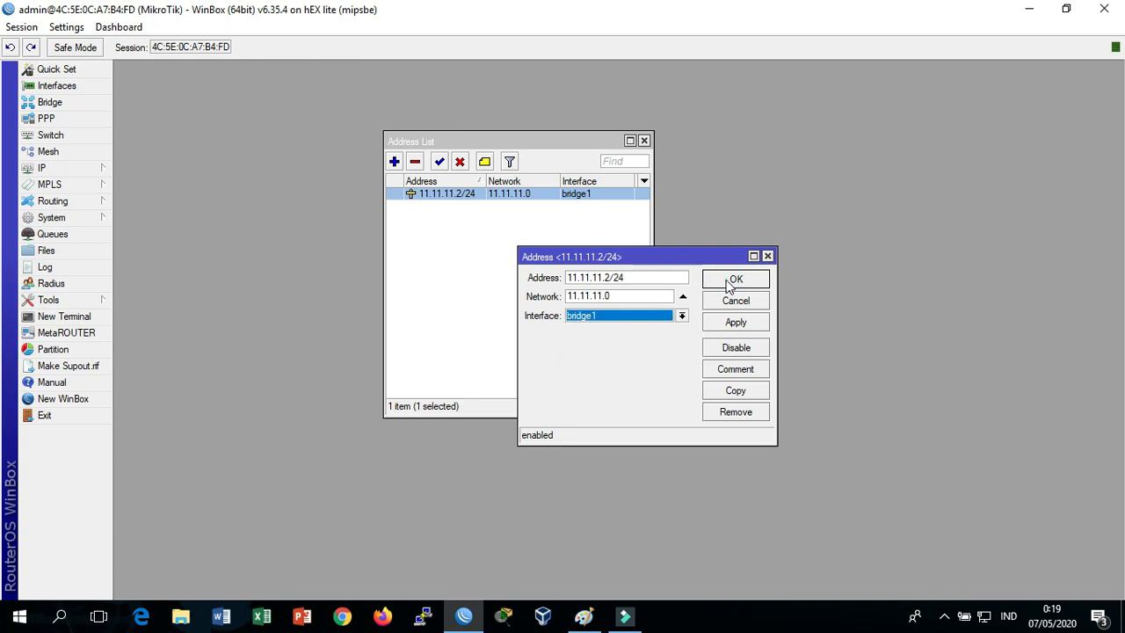
click(733, 279)
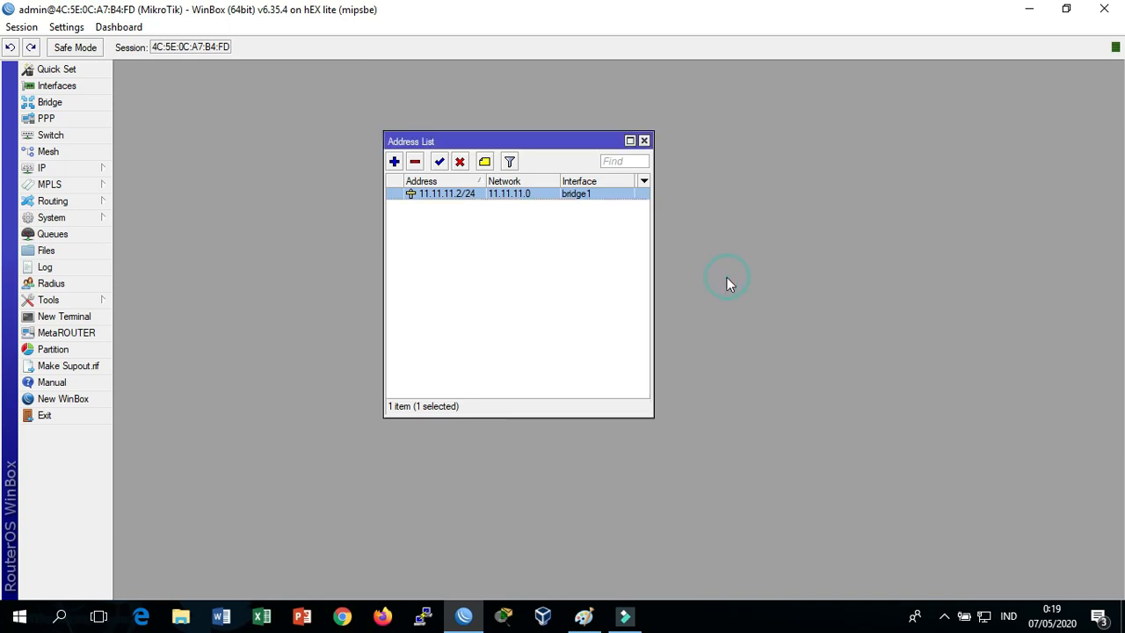
click(643, 141)
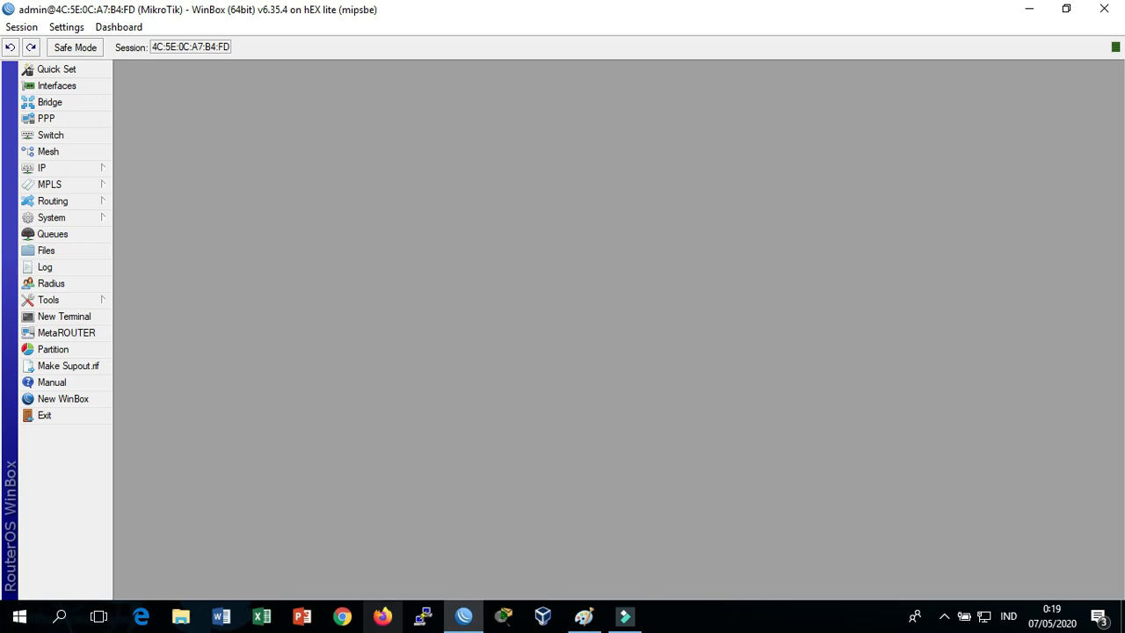
Open a terminal on R2 and trace R2's path to the first client on the diagram
click(88, 318)
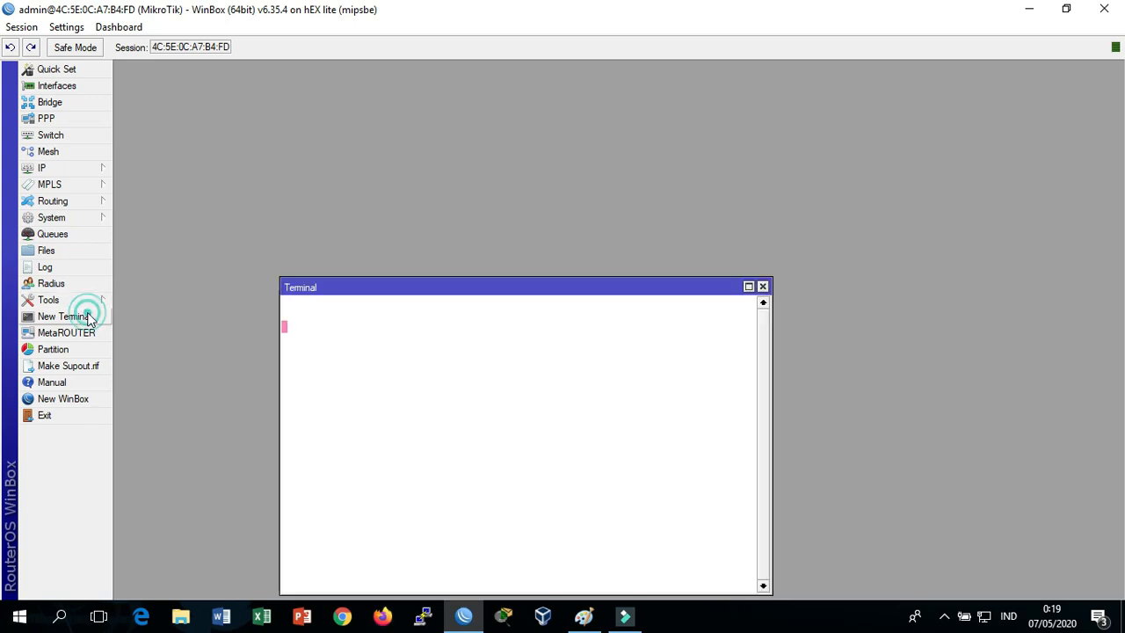
drag(466, 289, 493, 114)
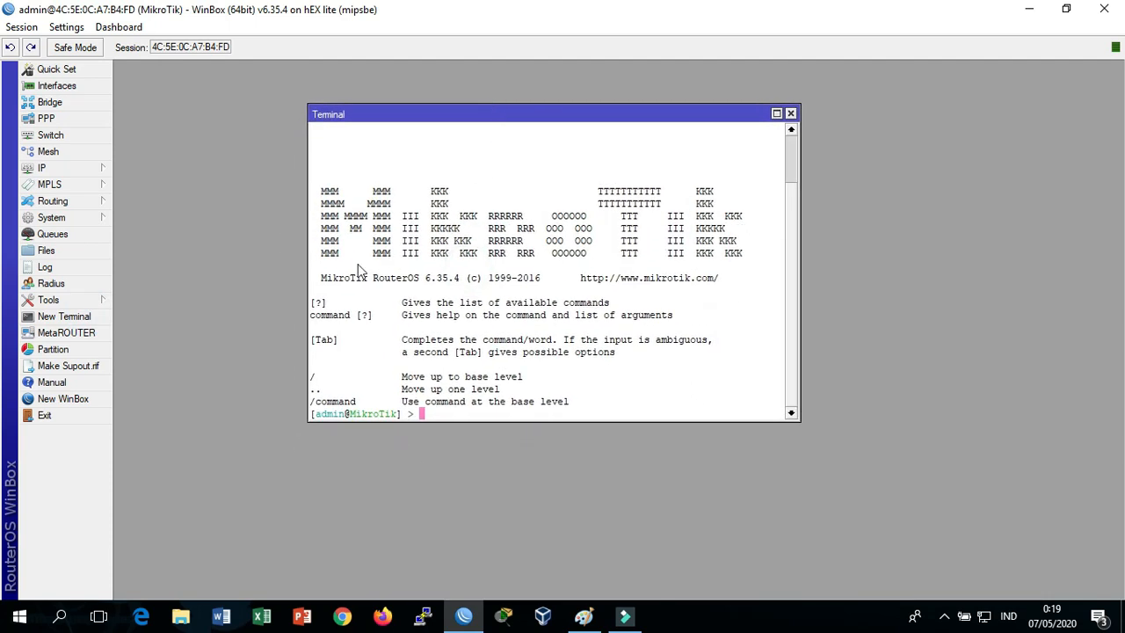
key(alt+Tab)
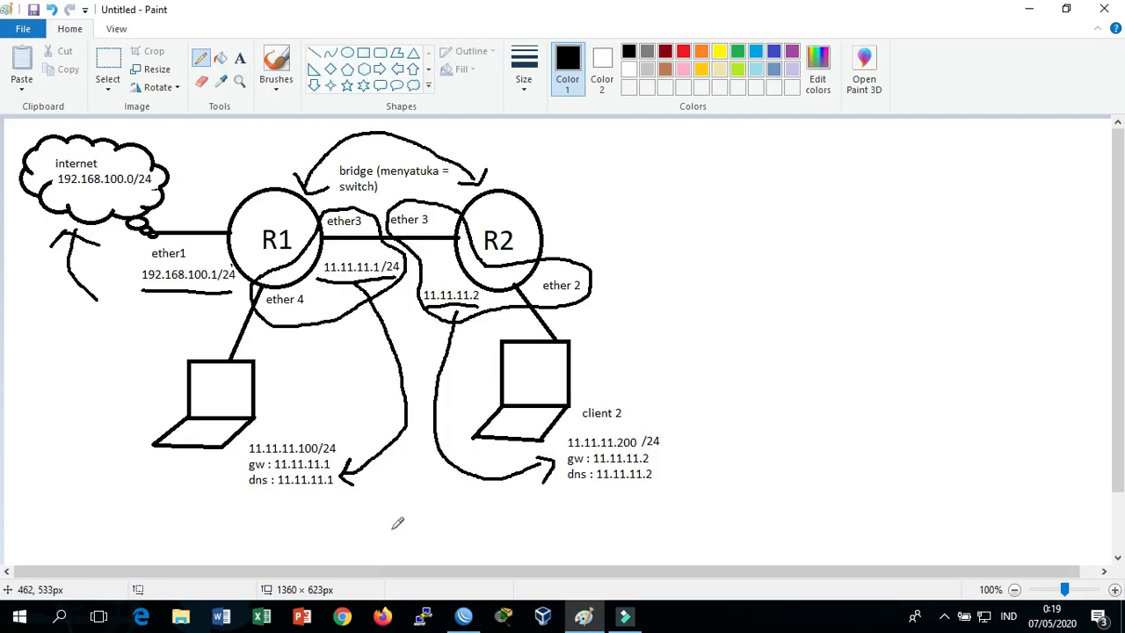
mouse_move(558, 217)
mouse_down()
mouse_move(928, 464)
mouse_move(894, 562)
mouse_move(251, 527)
mouse_move(213, 480)
mouse_move(198, 479)
mouse_move(209, 469)
mouse_move(226, 479)
mouse_up()
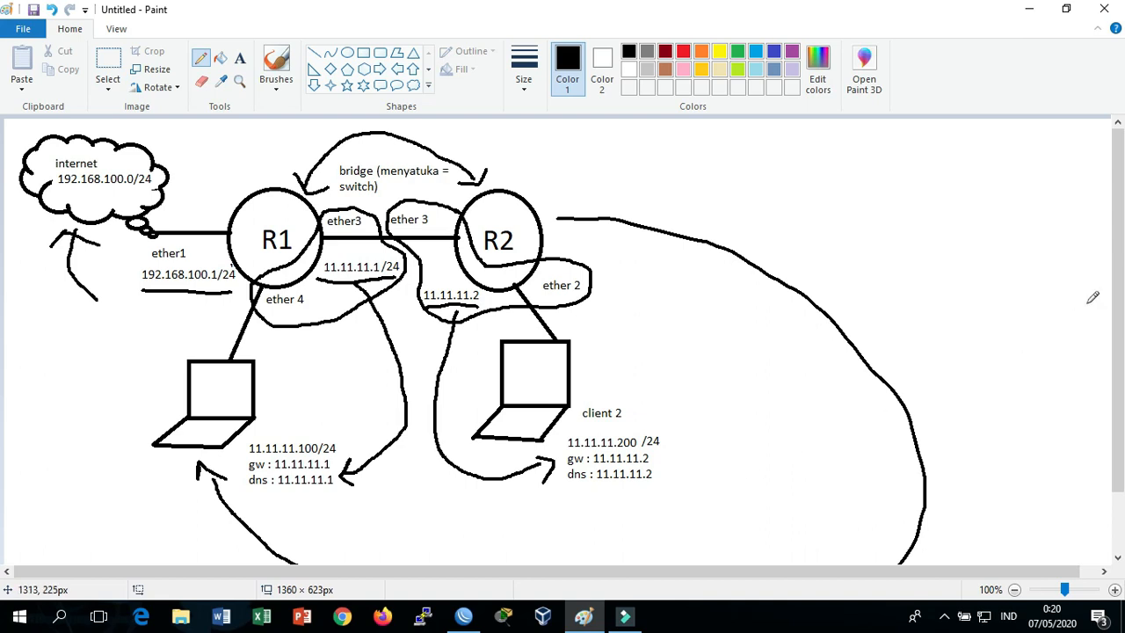
scroll(1117, 226, down, 2)
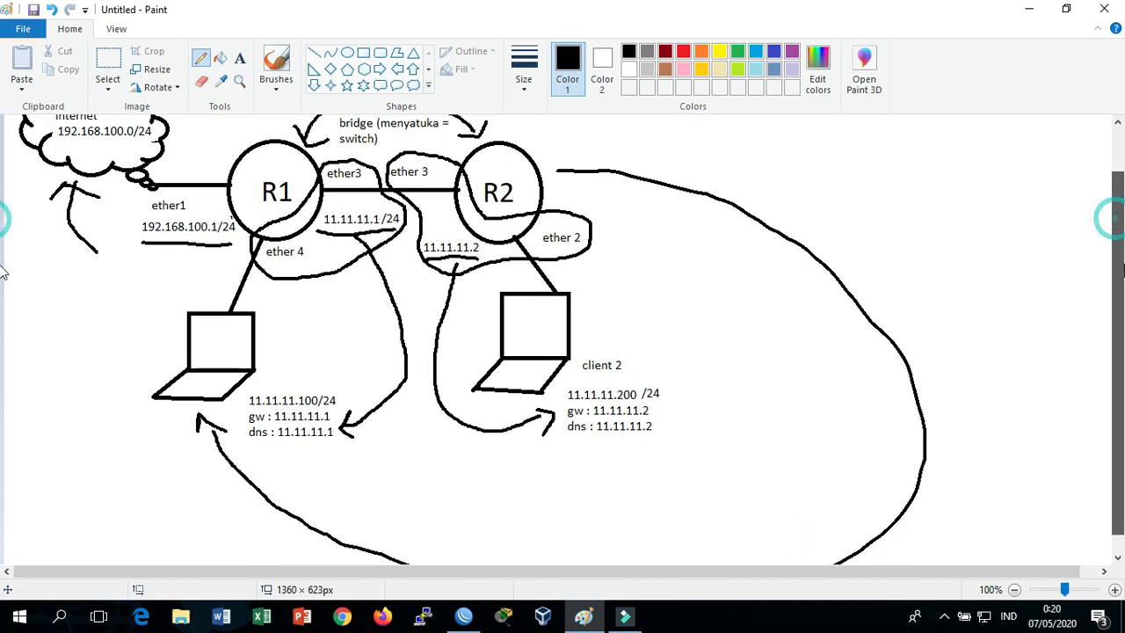
key(alt+Tab)
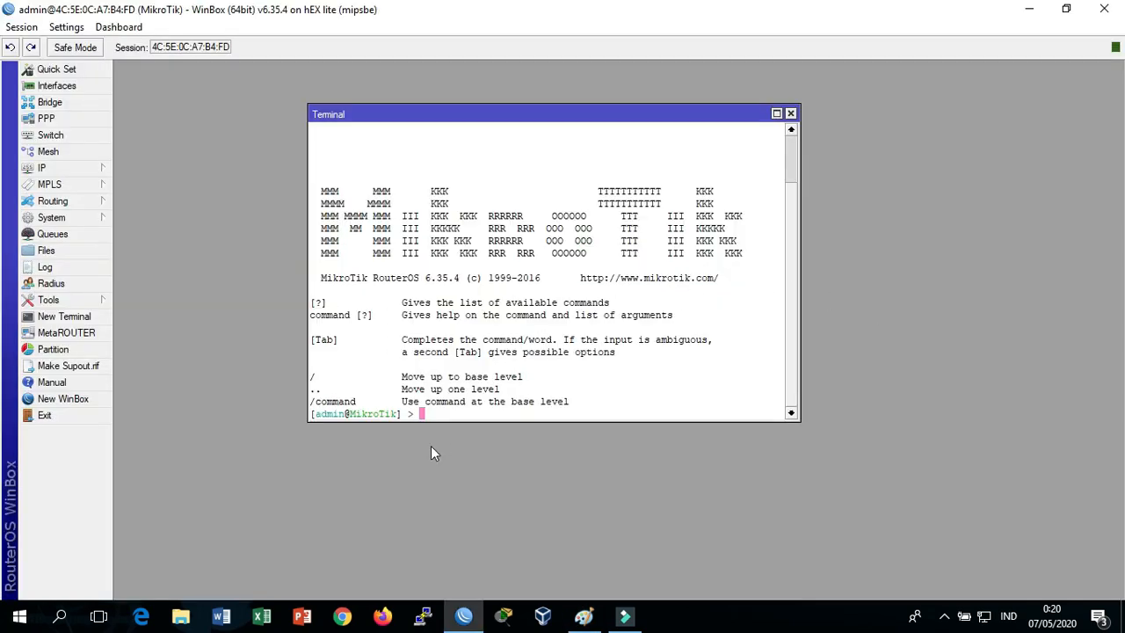
Start a ping command at the prompt and circle R2's 11.11.11.2 address on the diagram
text(ping)
key(alt+Tab)
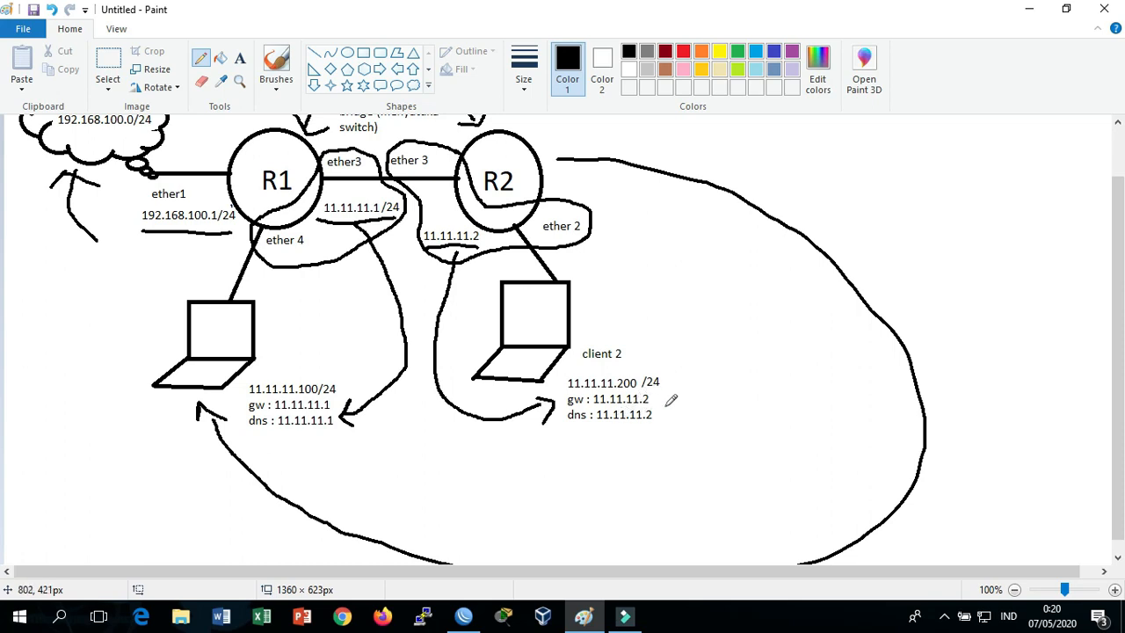
mouse_move(411, 228)
mouse_down()
mouse_move(450, 210)
mouse_move(497, 242)
mouse_move(435, 252)
mouse_move(410, 222)
mouse_move(440, 212)
mouse_up()
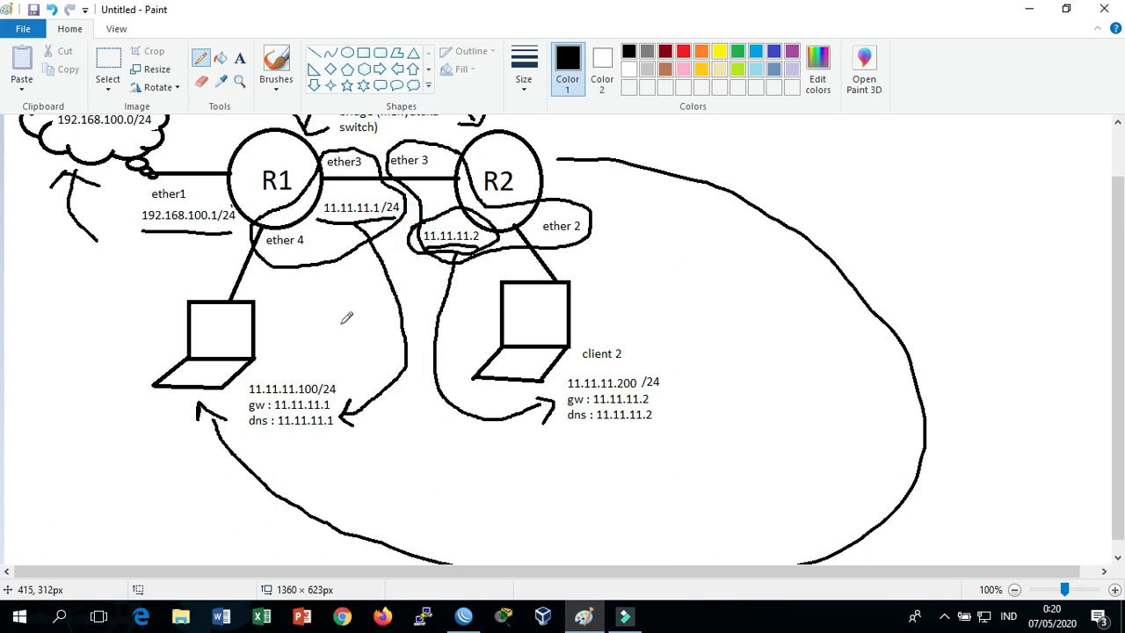
key(alt+Tab)
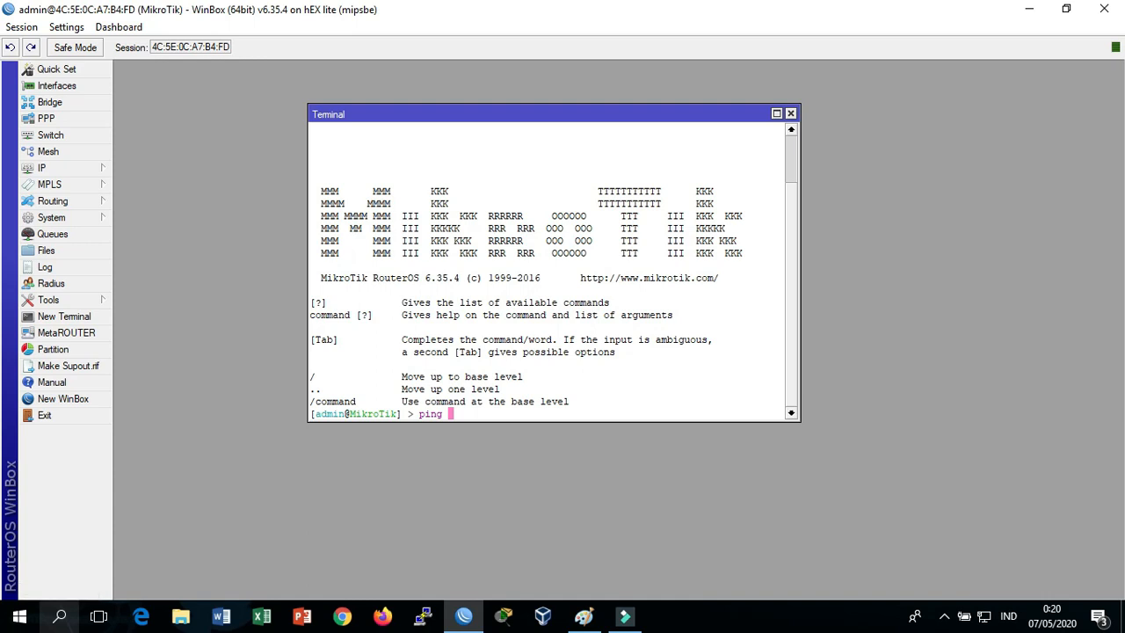
Ping the client at 11.11.11.100 from R2's terminal and get replies
key(alt+Tab)
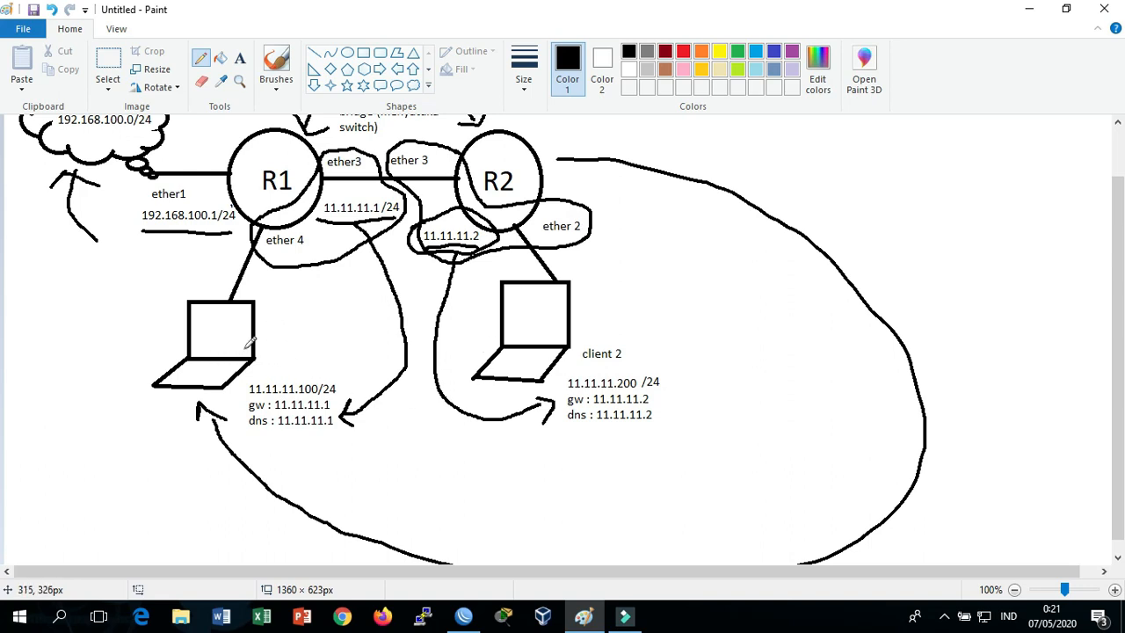
key(alt+Tab)
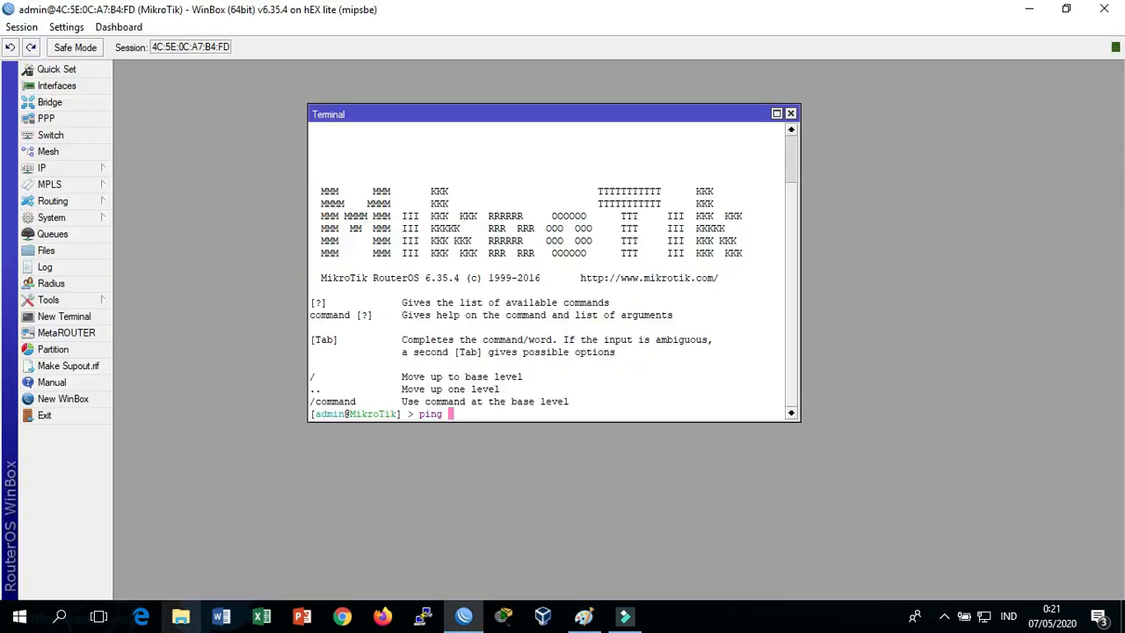
text(11.11.11.100)
key(Return)
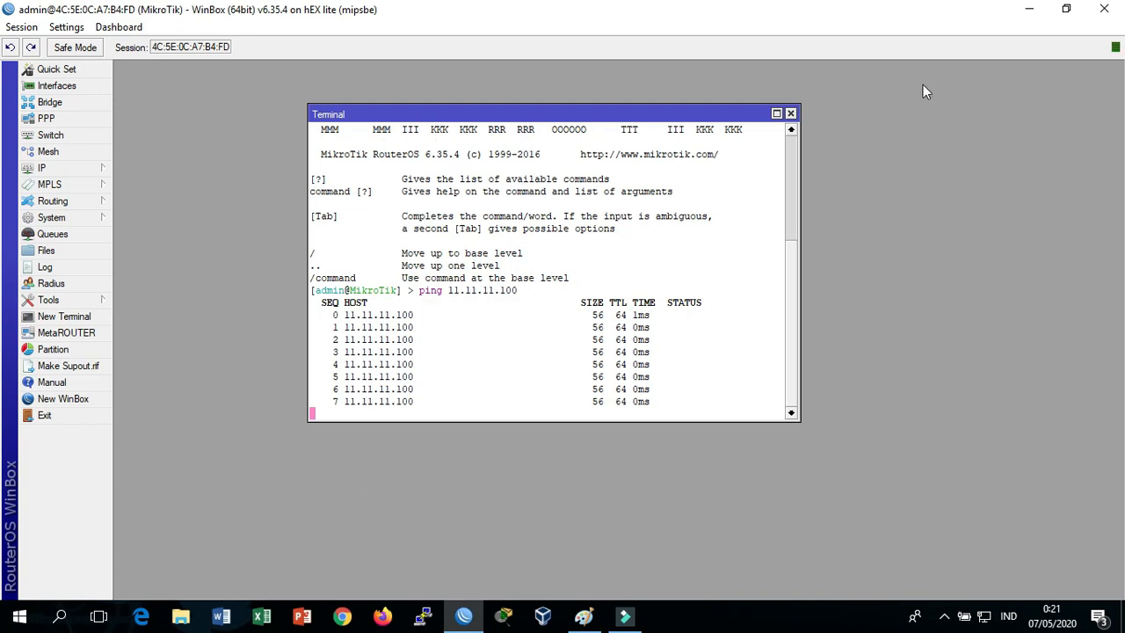
Close the terminal, mark up the network diagram, and return to the router window
click(789, 113)
key(alt+Tab)
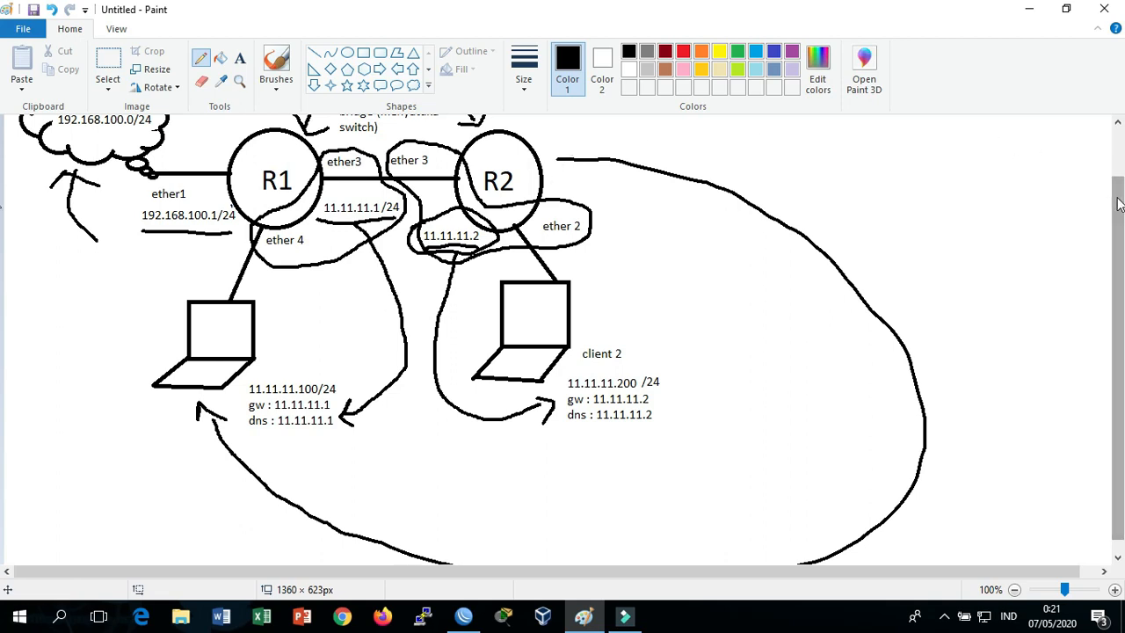
drag(1119, 204, 1119, 156)
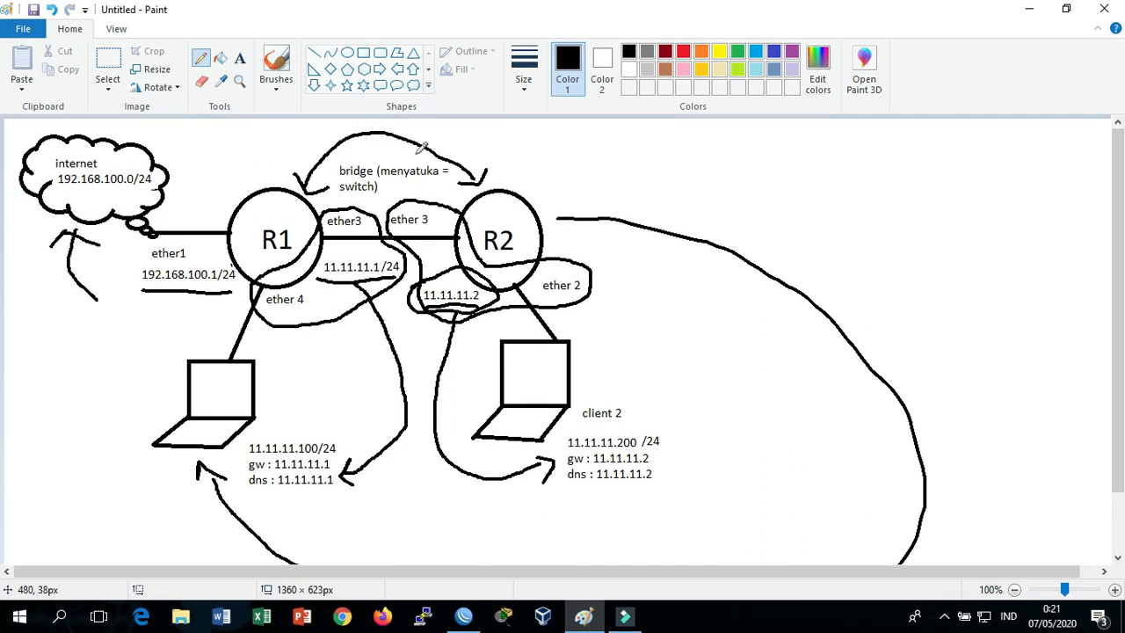
key(alt+Tab)
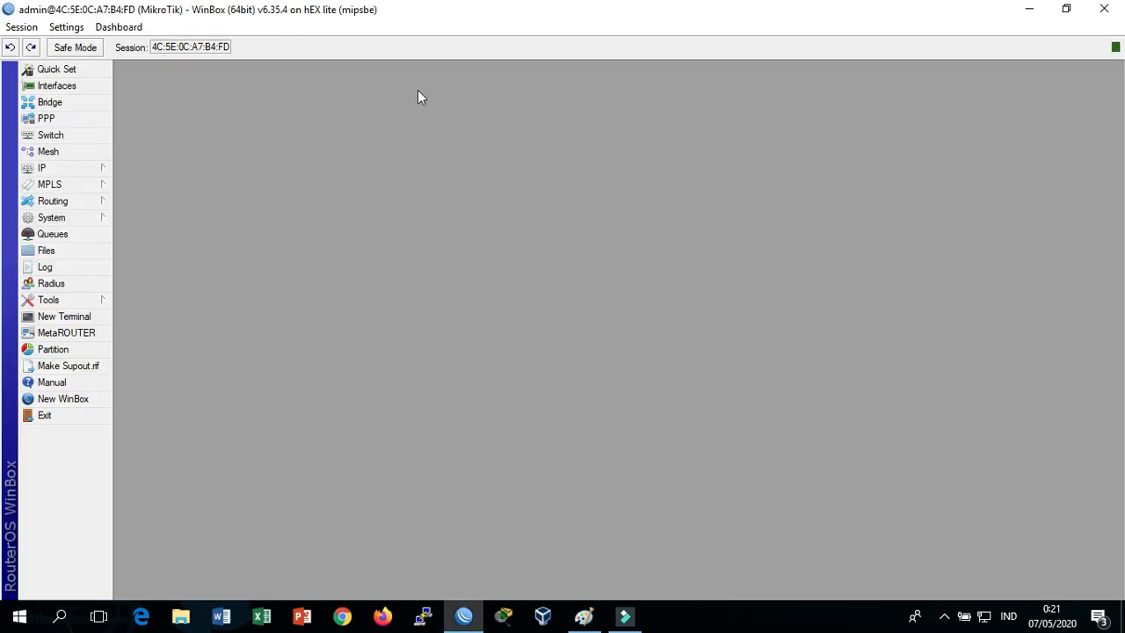
click(75, 170)
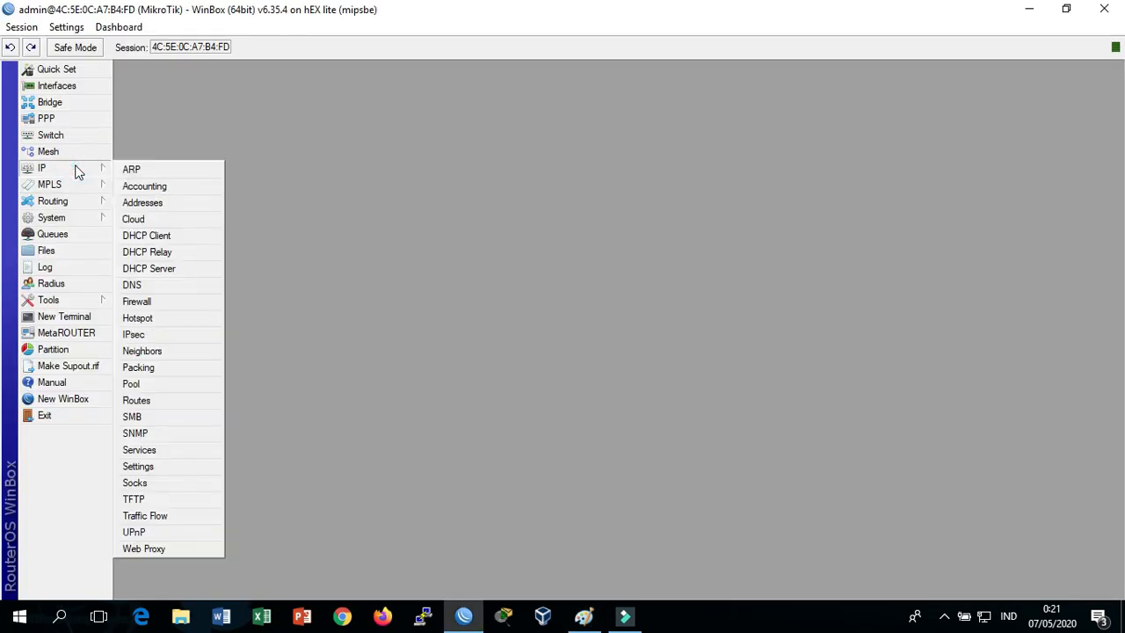
click(205, 285)
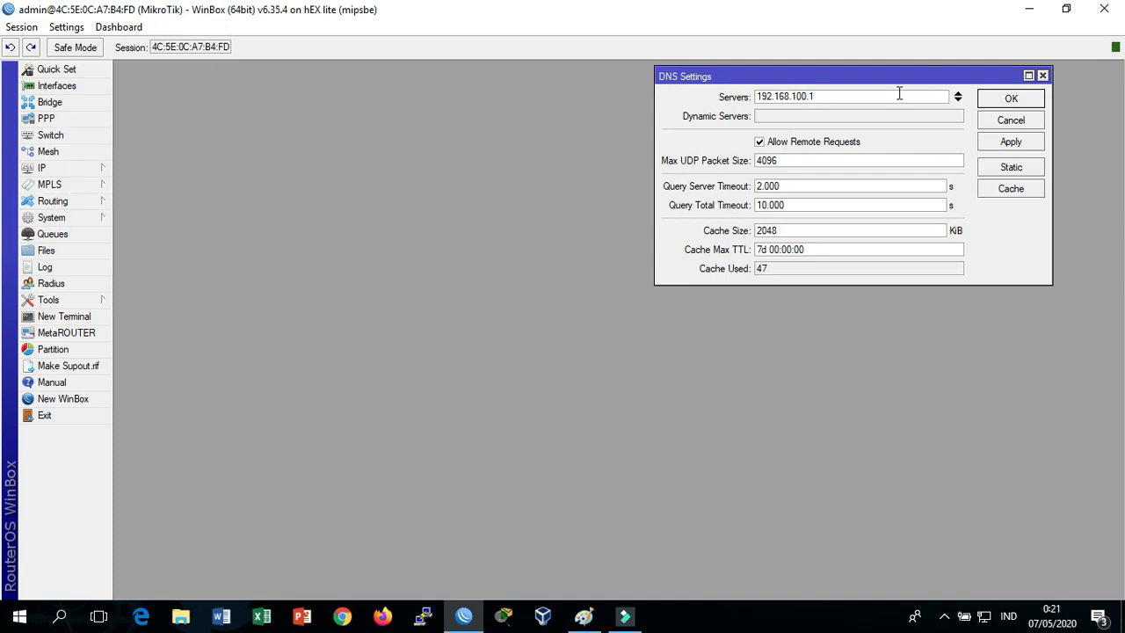
click(1042, 77)
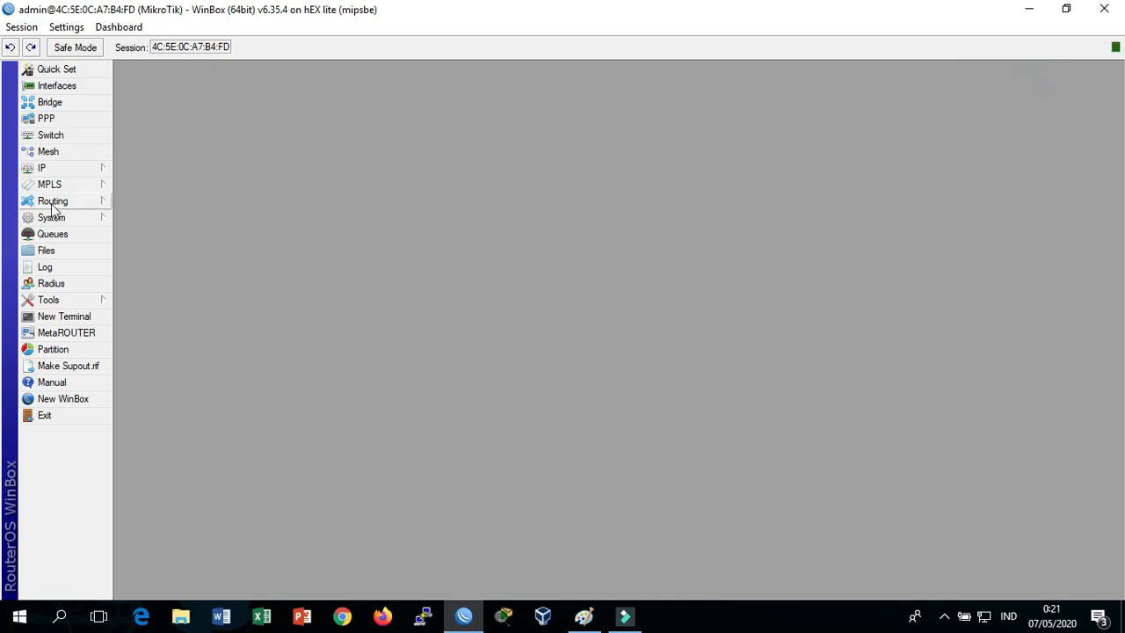
click(61, 169)
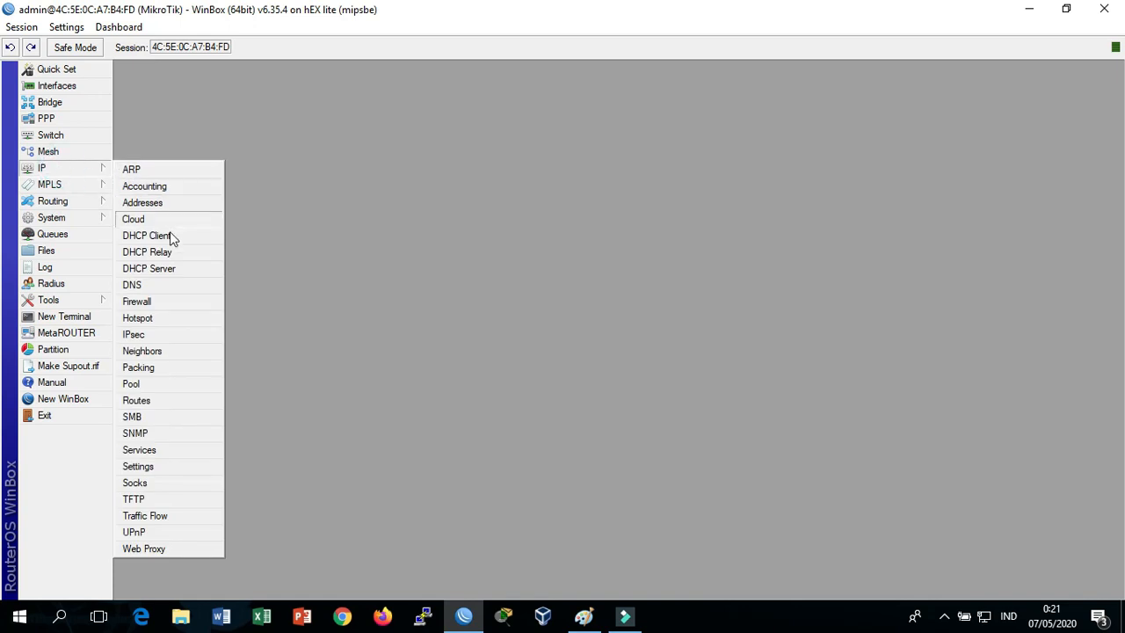
click(171, 404)
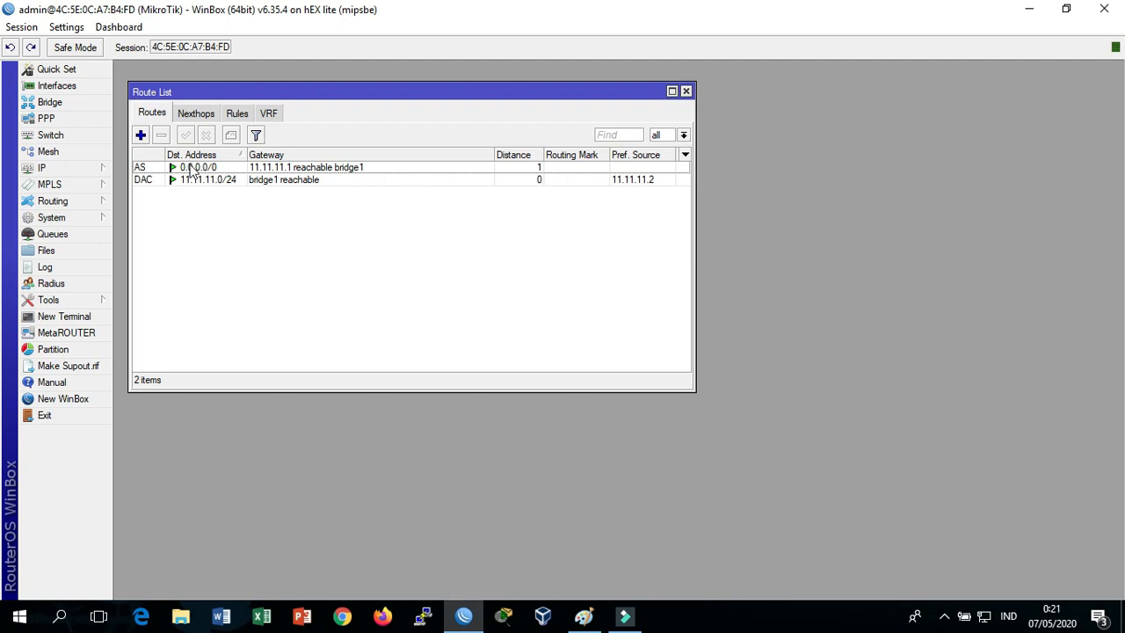
double_click(227, 170)
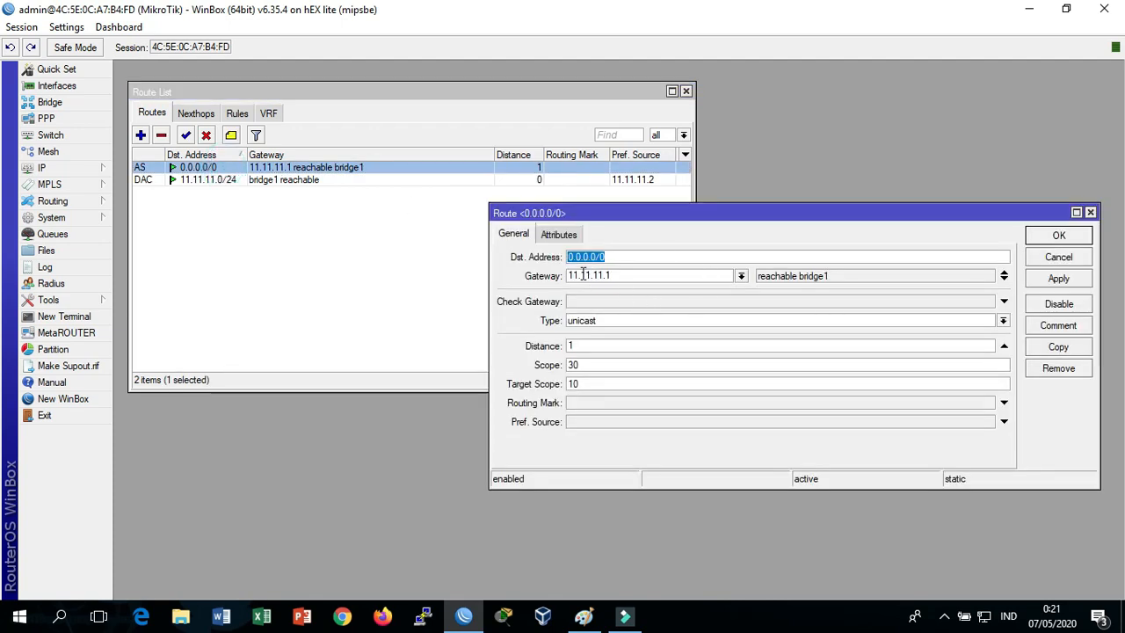
click(611, 257)
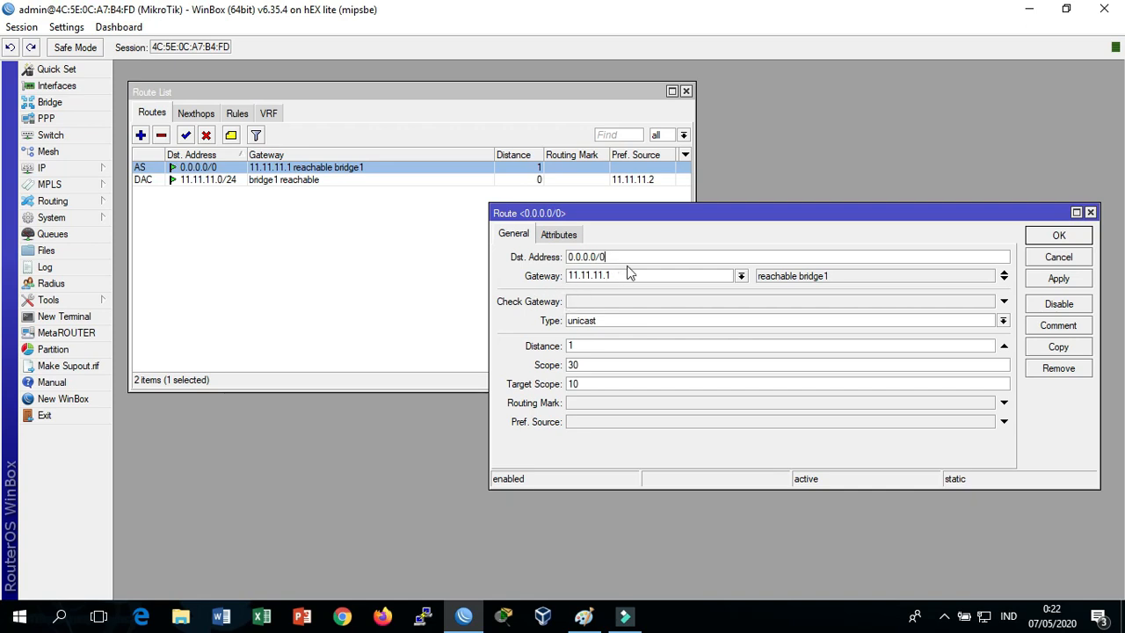
click(584, 616)
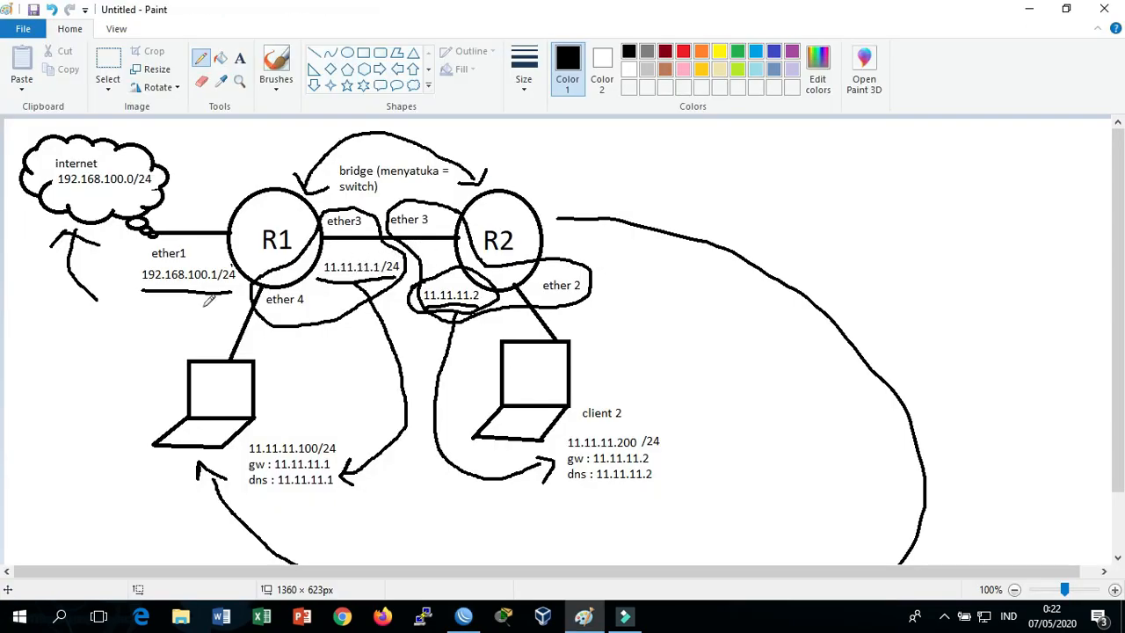
key(alt+Tab)
click(584, 274)
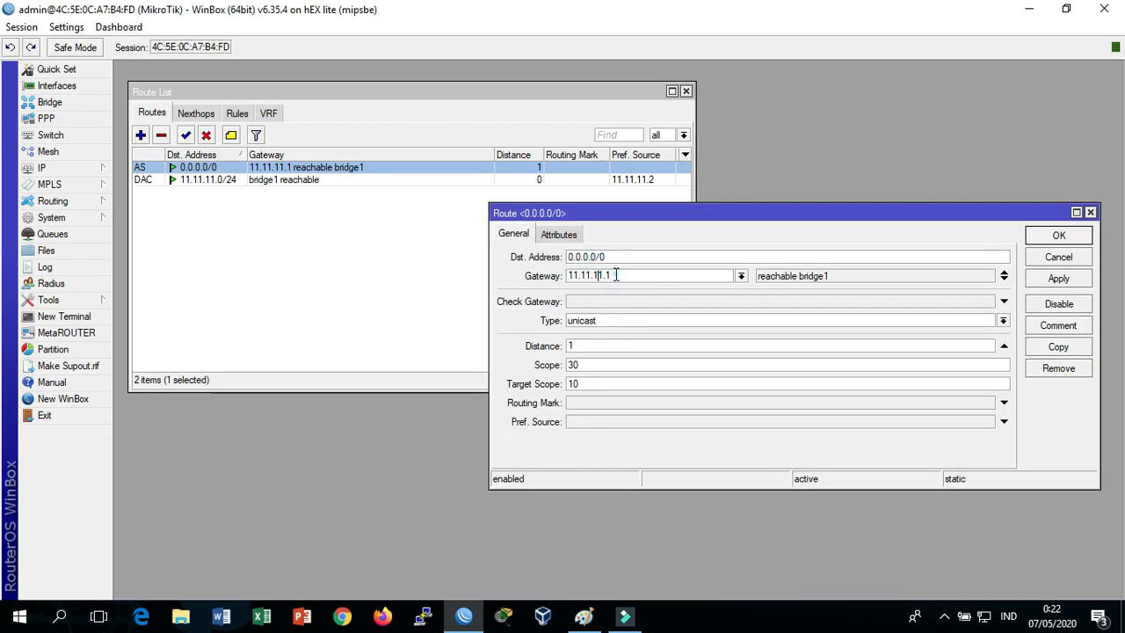
click(1059, 235)
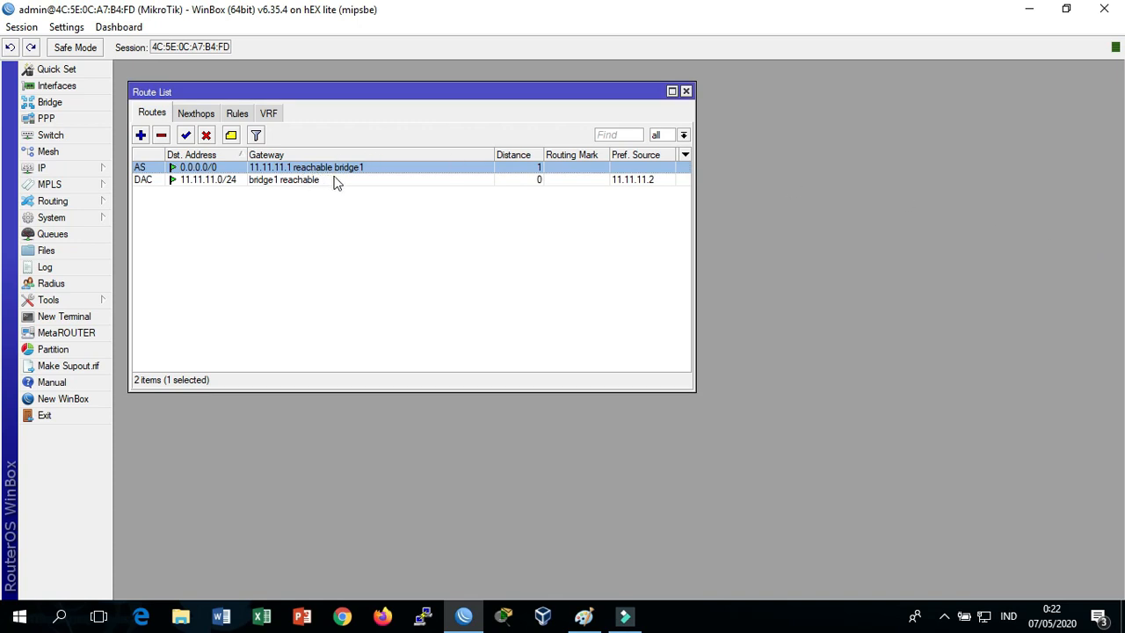
click(686, 91)
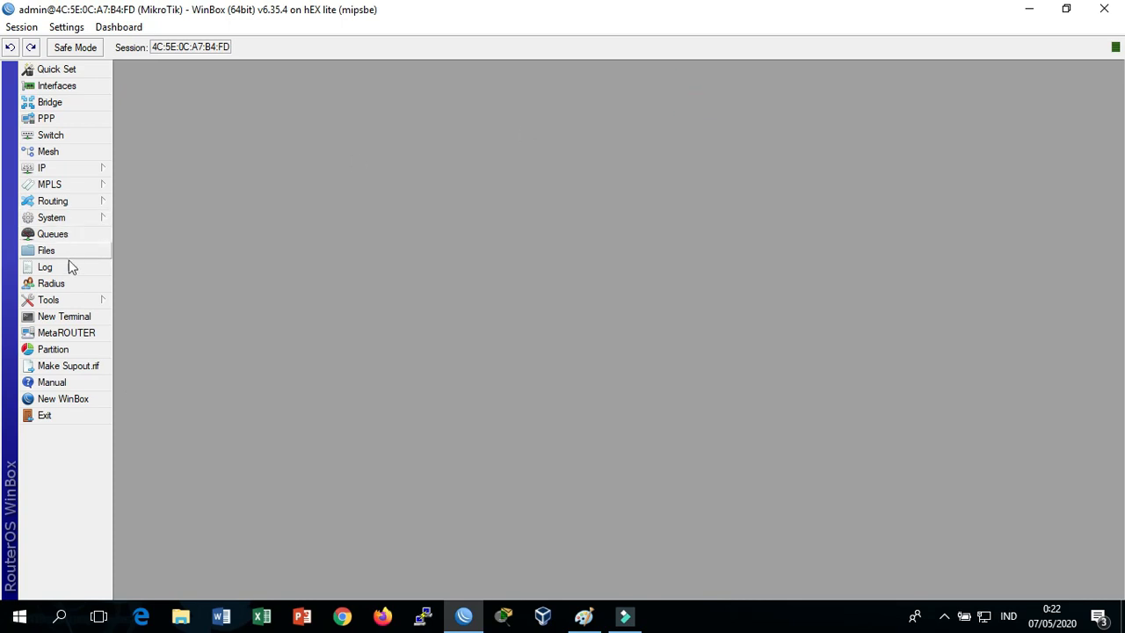
Open a new terminal on R2 and run ping google.com
click(64, 316)
text(pin)
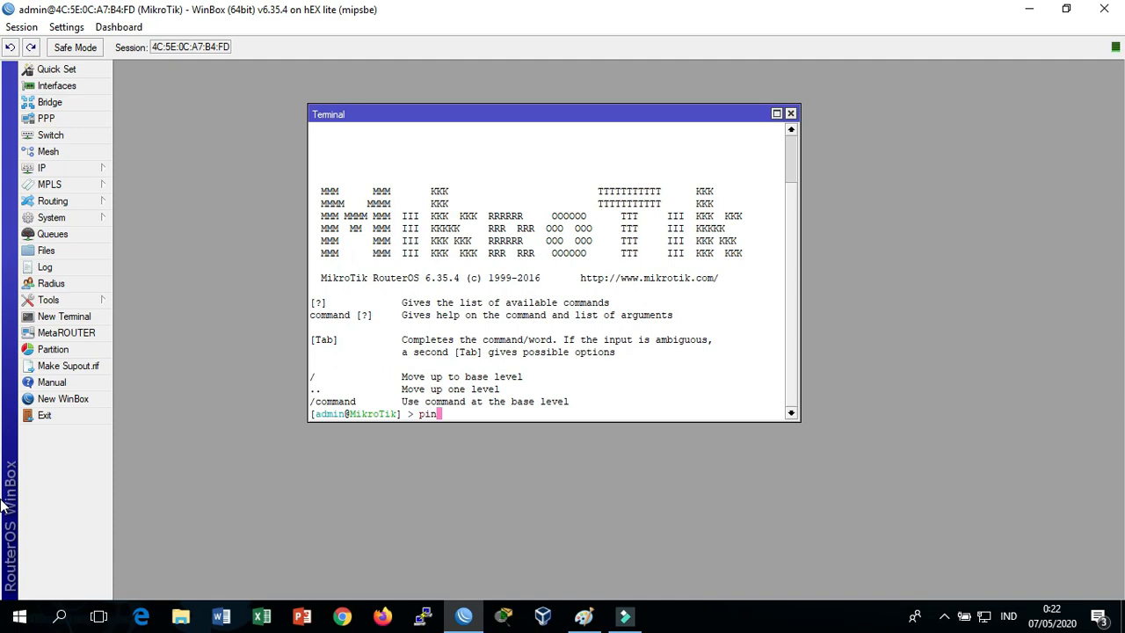
text(g google.com)
key(Return)
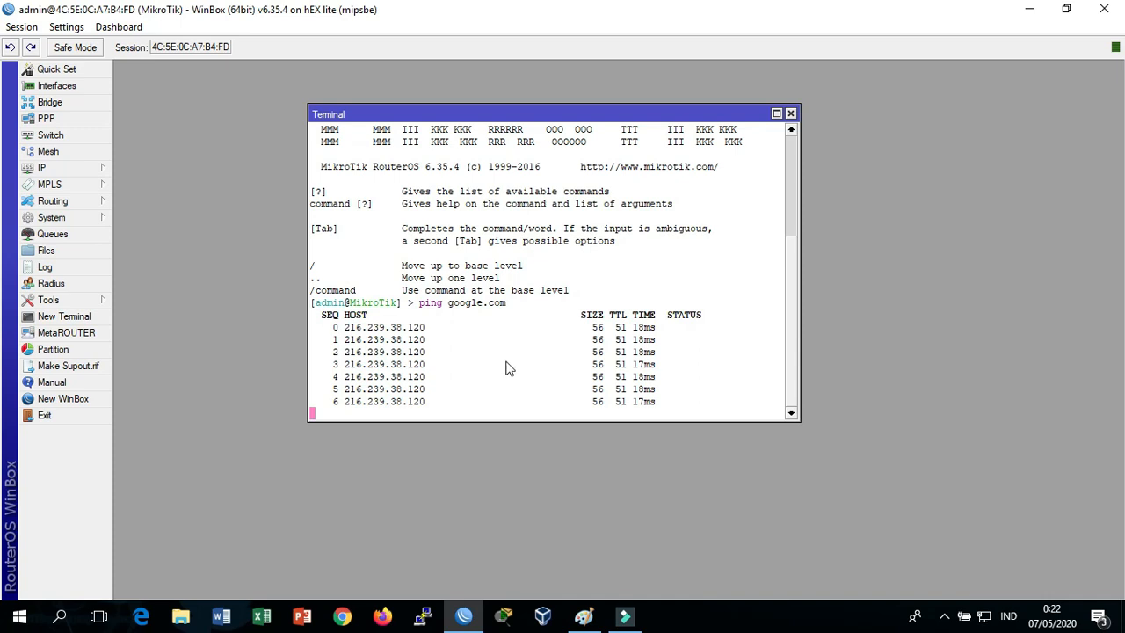
Tick client 2's addresses on the network diagram as verified
key(alt+Tab)
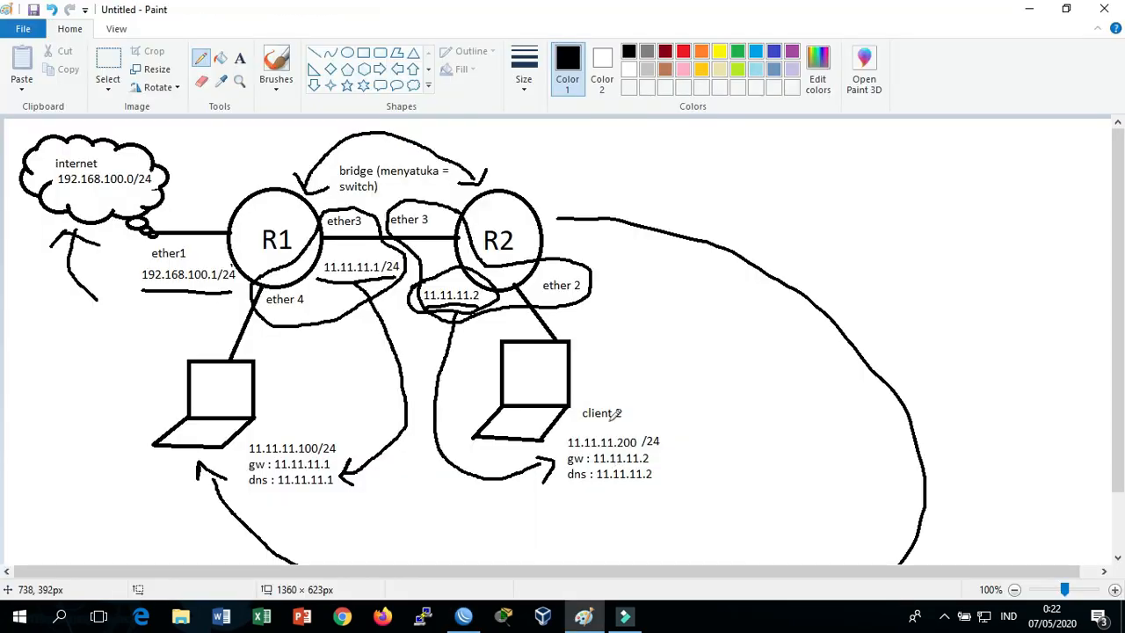
drag(681, 438, 727, 397)
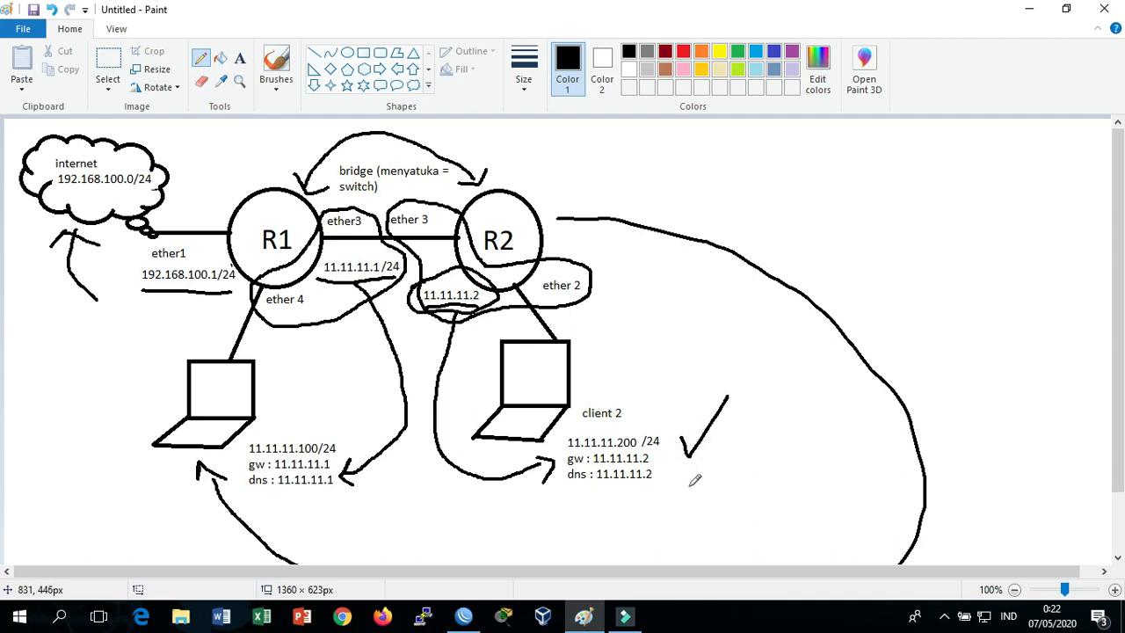
key(alt+Tab)
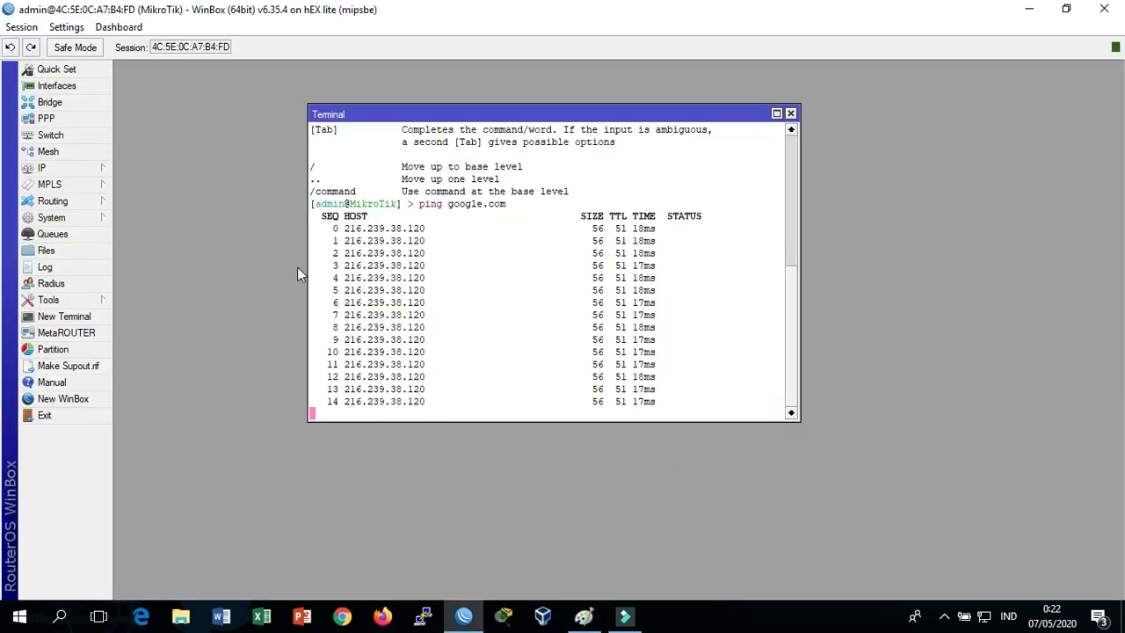
Check that the IP Firewall NAT rule list is empty, then close the Firewall window
click(92, 168)
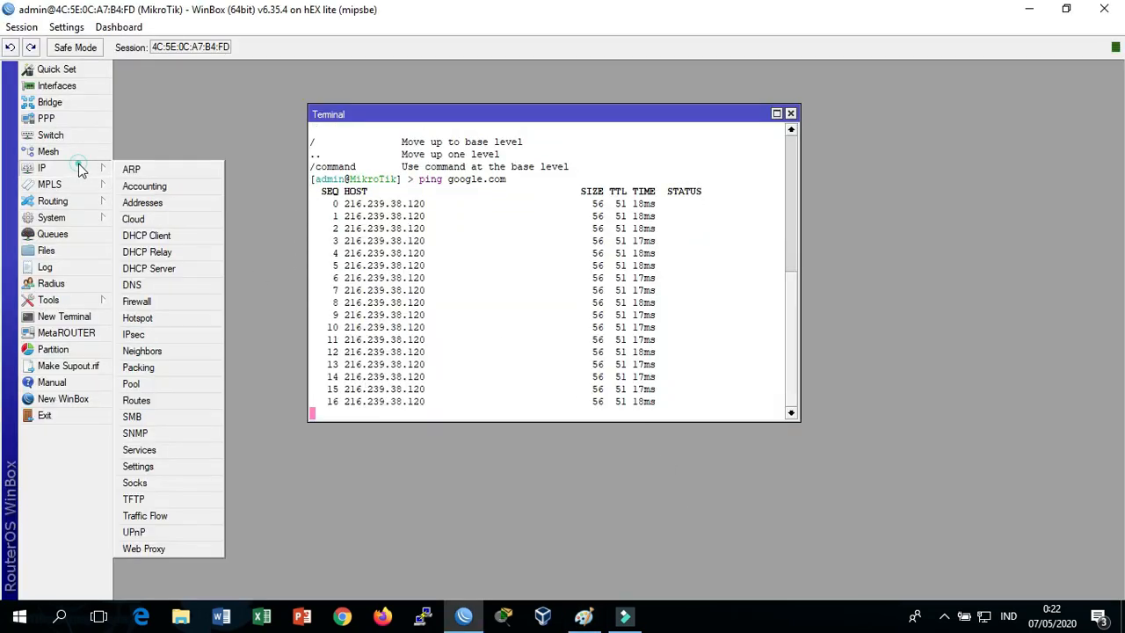
click(185, 301)
click(382, 206)
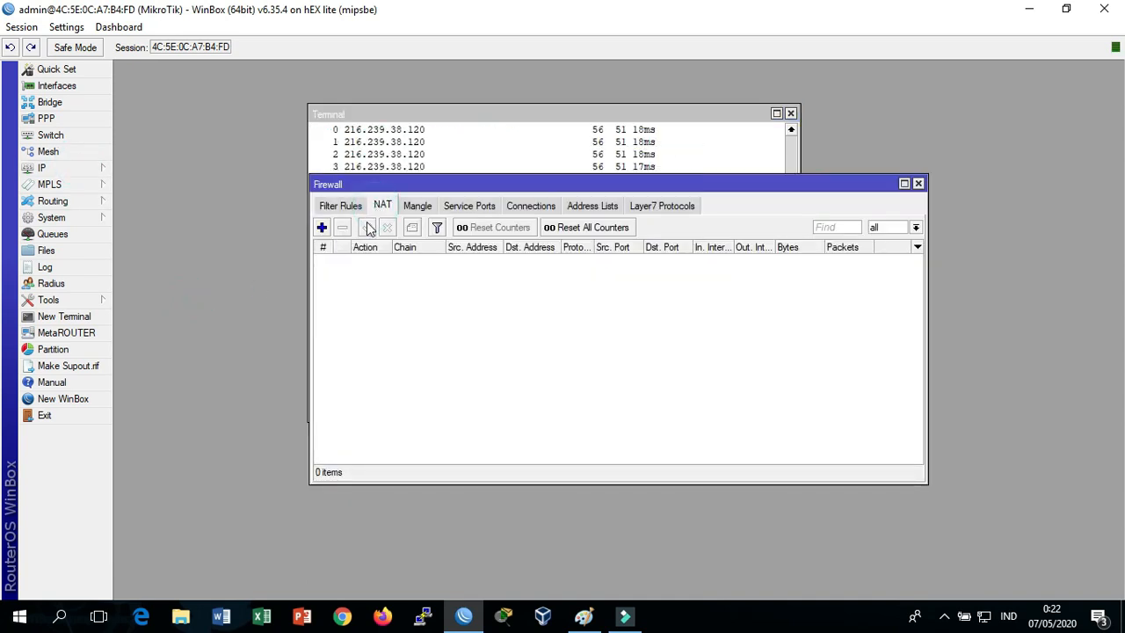
drag(378, 183, 236, 236)
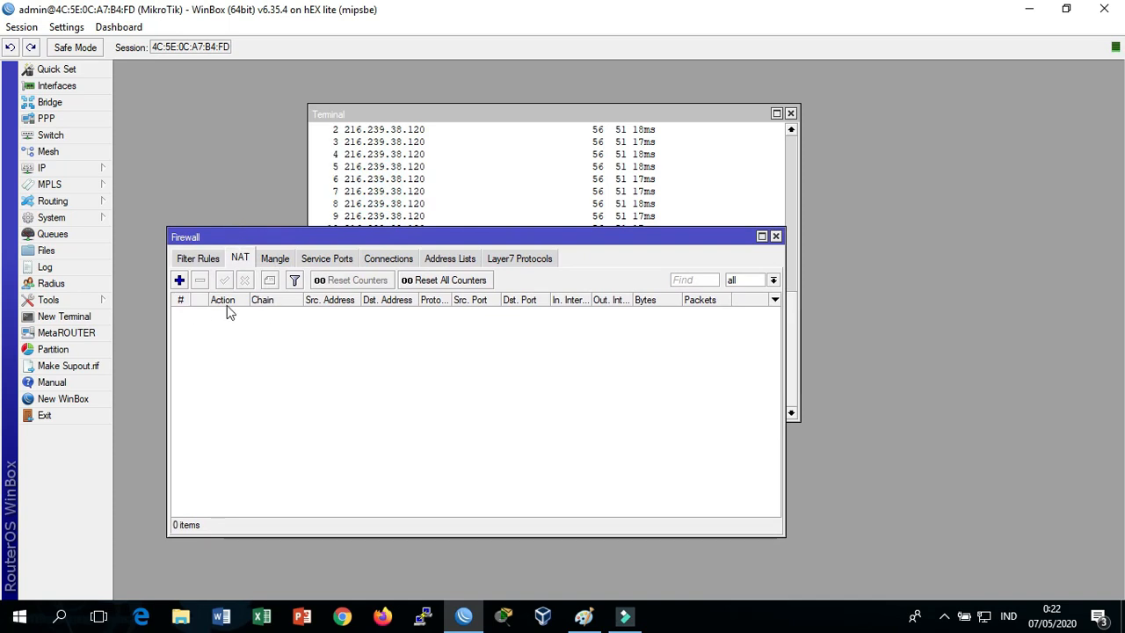
click(775, 236)
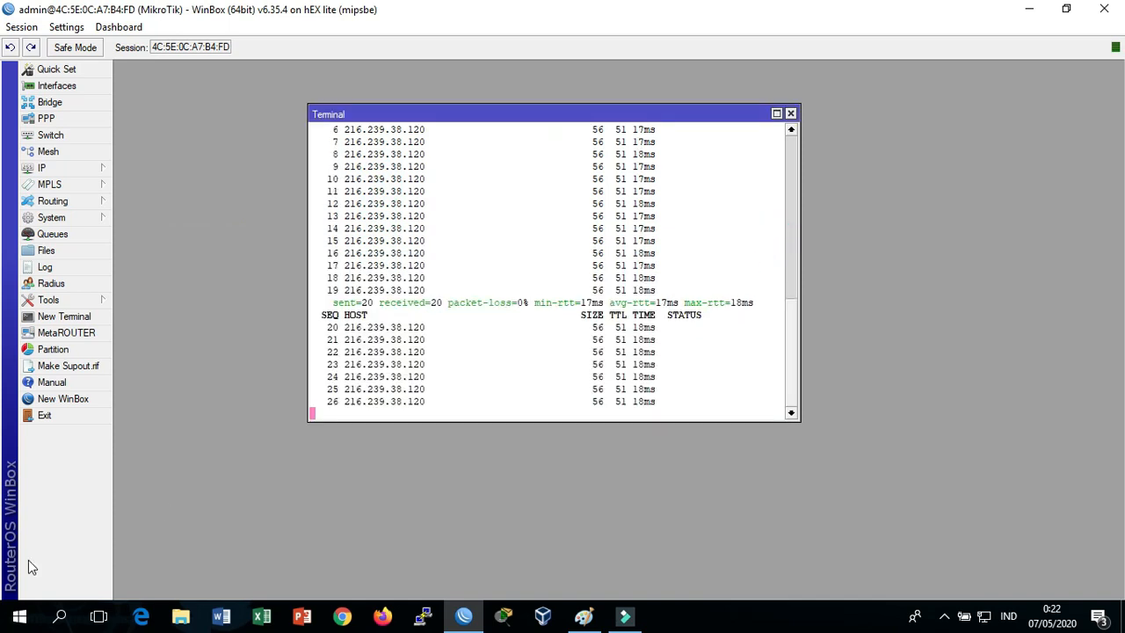
Close the terminal once the google.com ping shows 20 of 20 replies with 0% loss
key(alt+Tab)
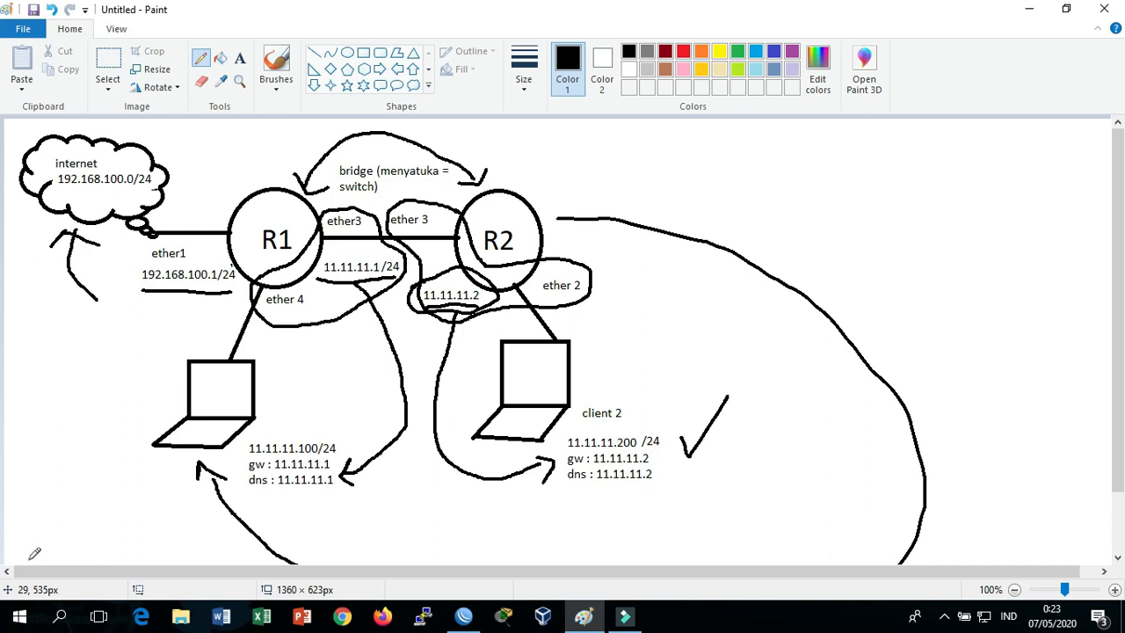
key(alt+Tab)
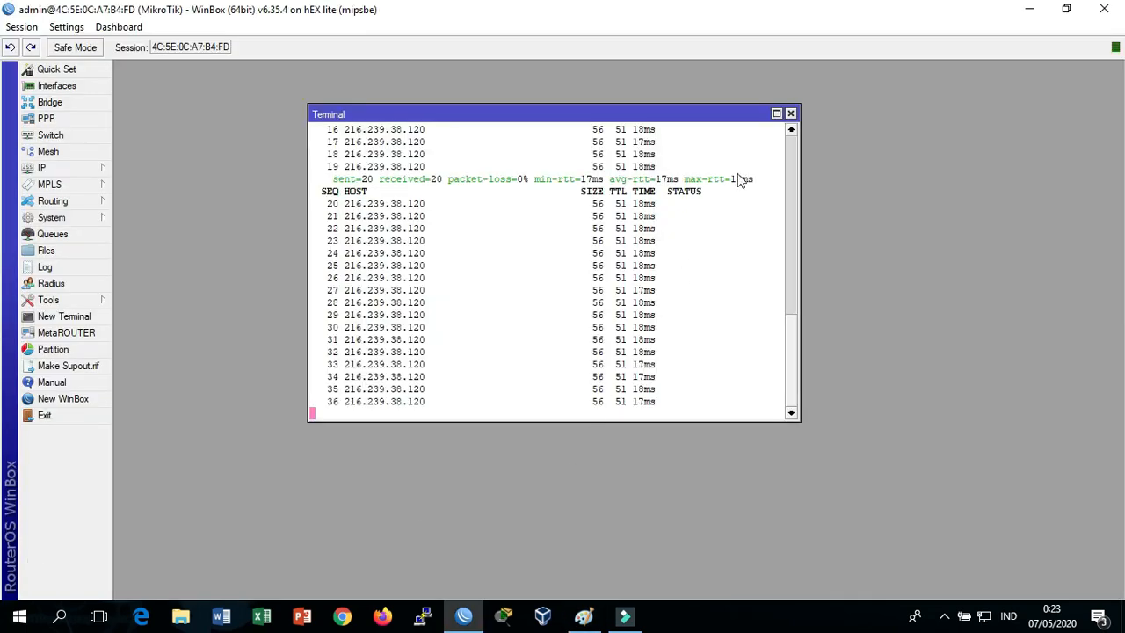
click(790, 114)
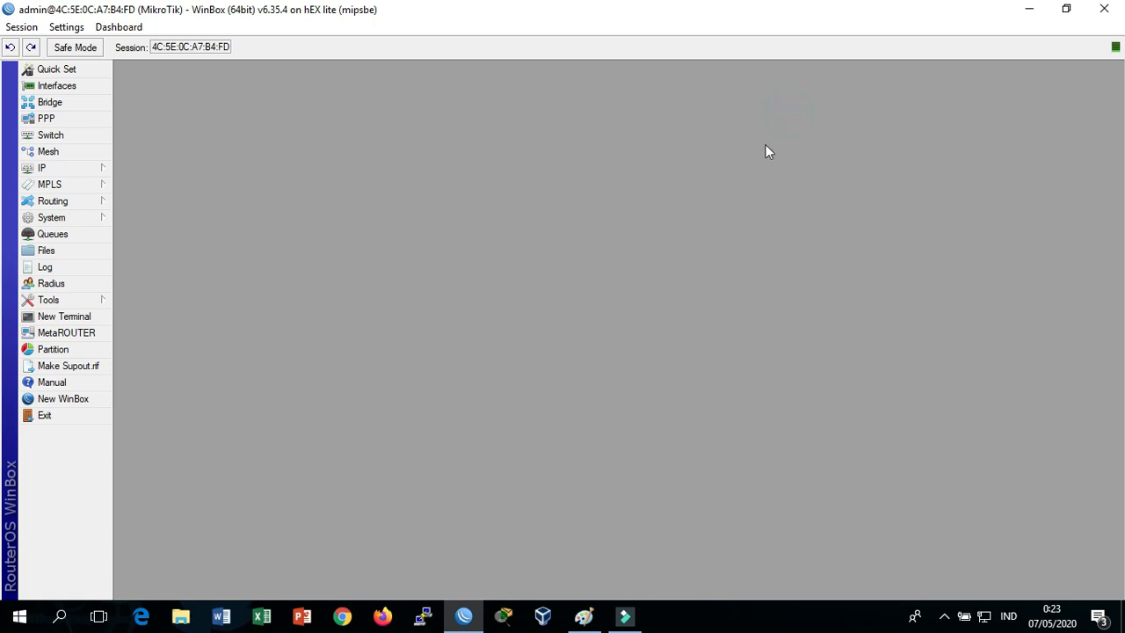